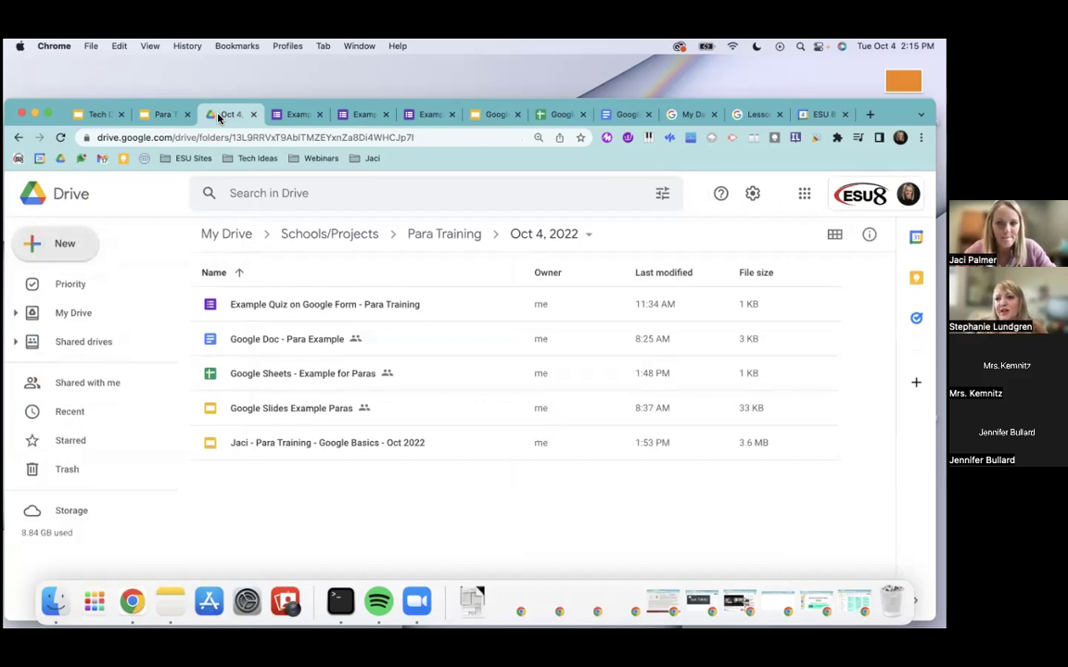
- Create a new blank Google Docs document inside the Oct 4, 2022 folder in Drive
click(161, 115)
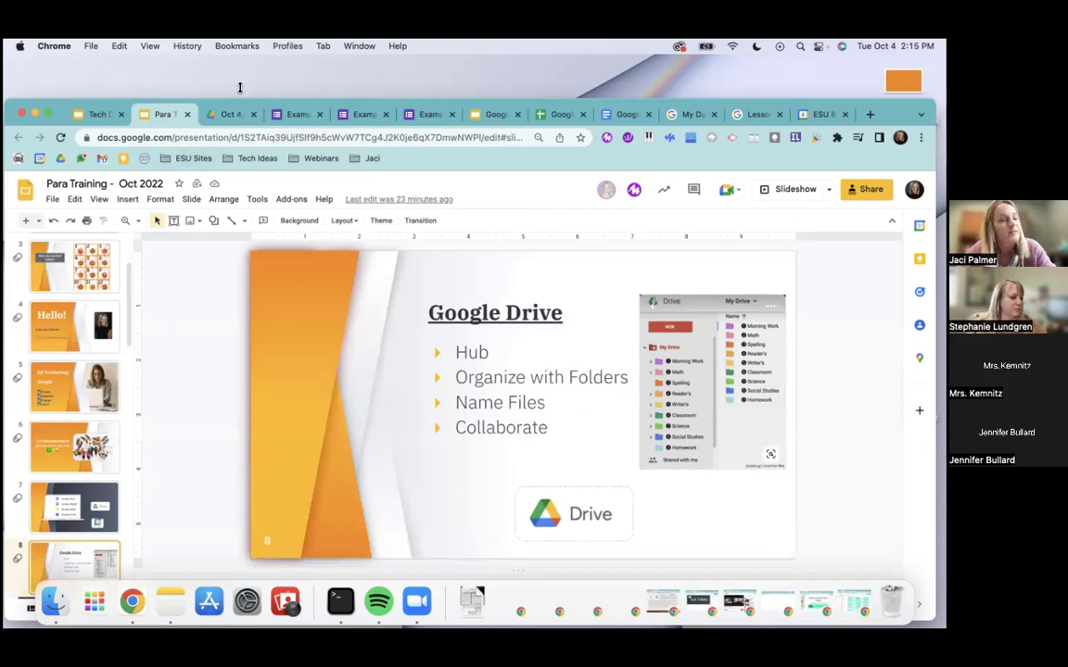
click(228, 115)
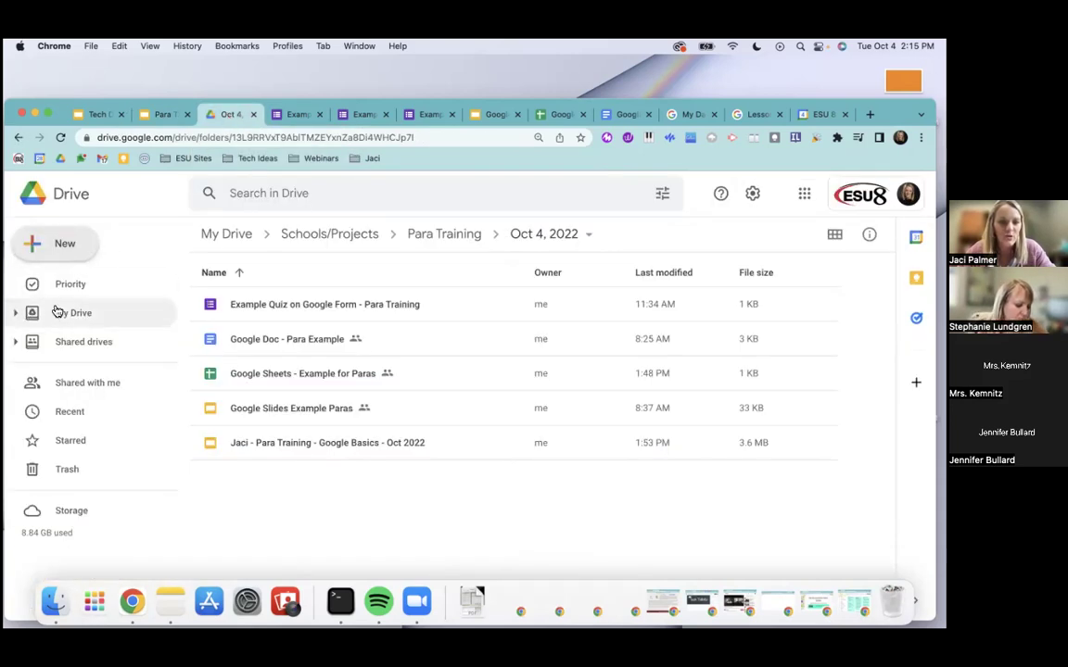
click(66, 243)
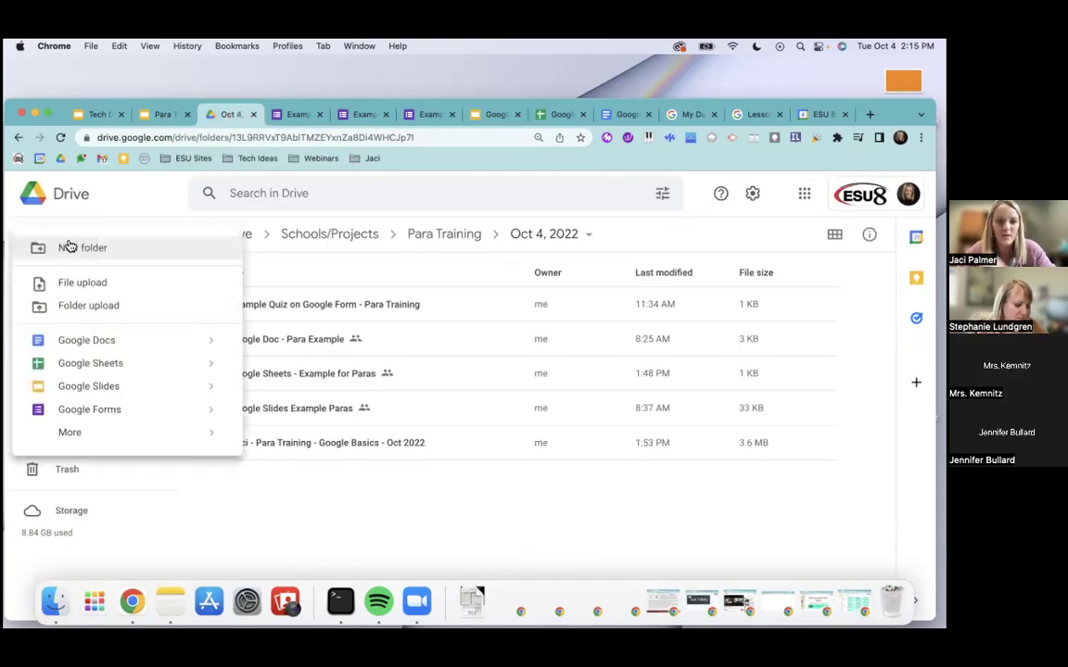
click(119, 341)
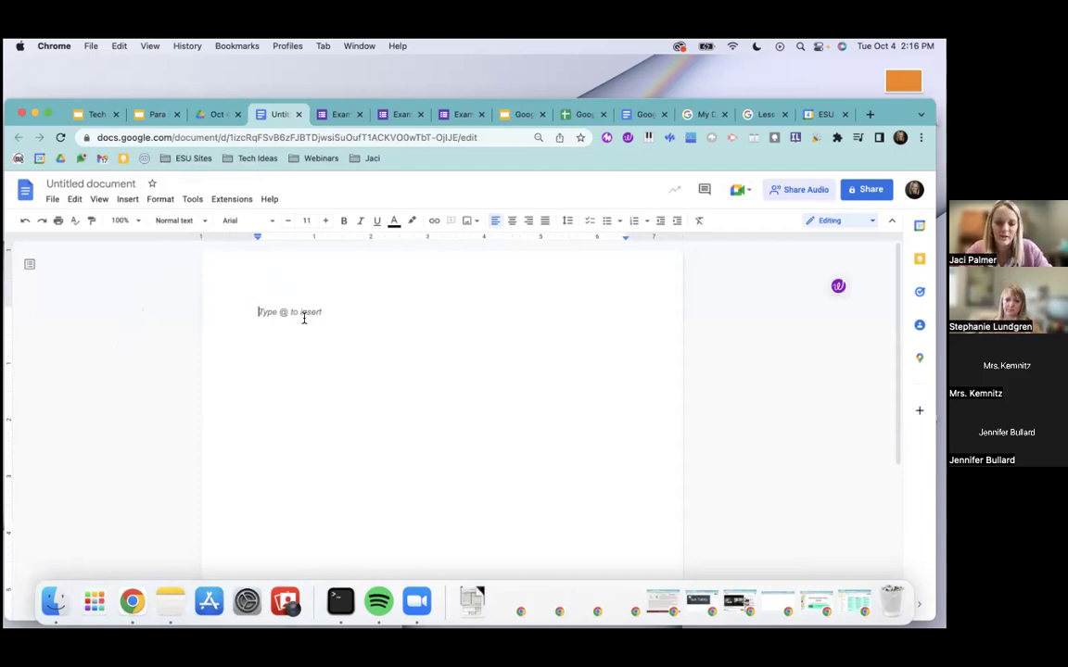
text(Report for )
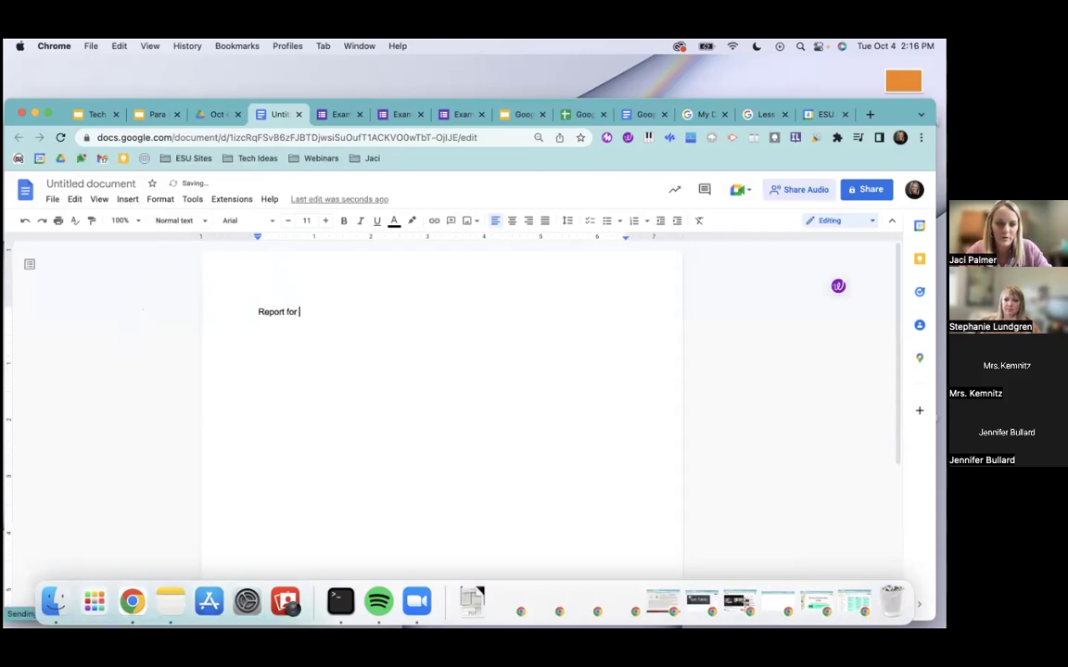
text(Reading Class)
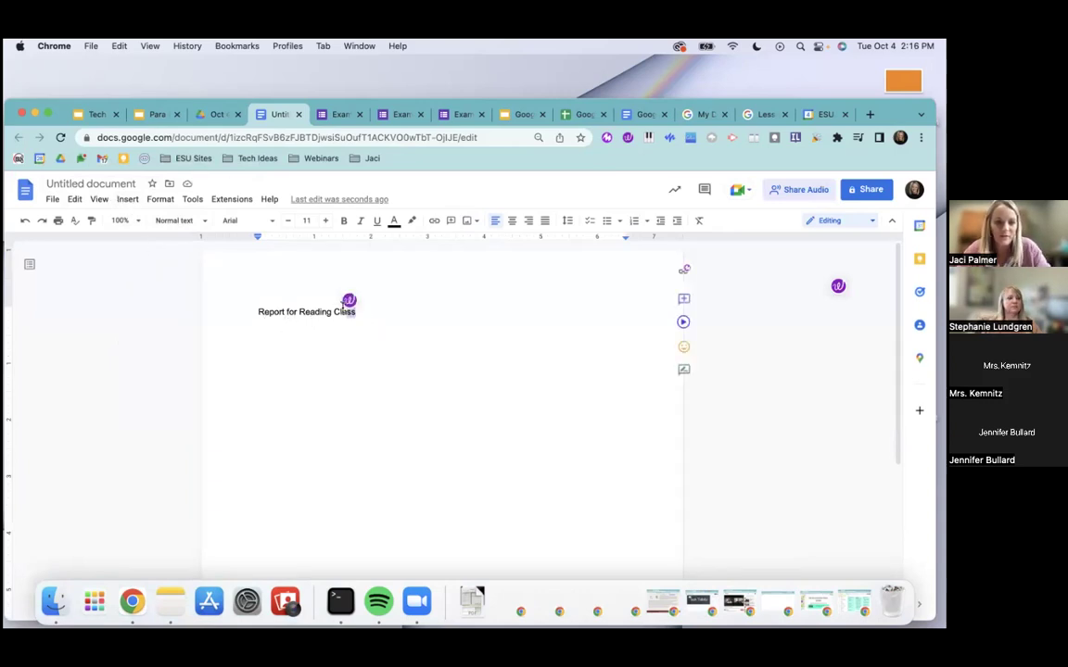
drag(369, 309, 205, 305)
click(205, 306)
key(Return)
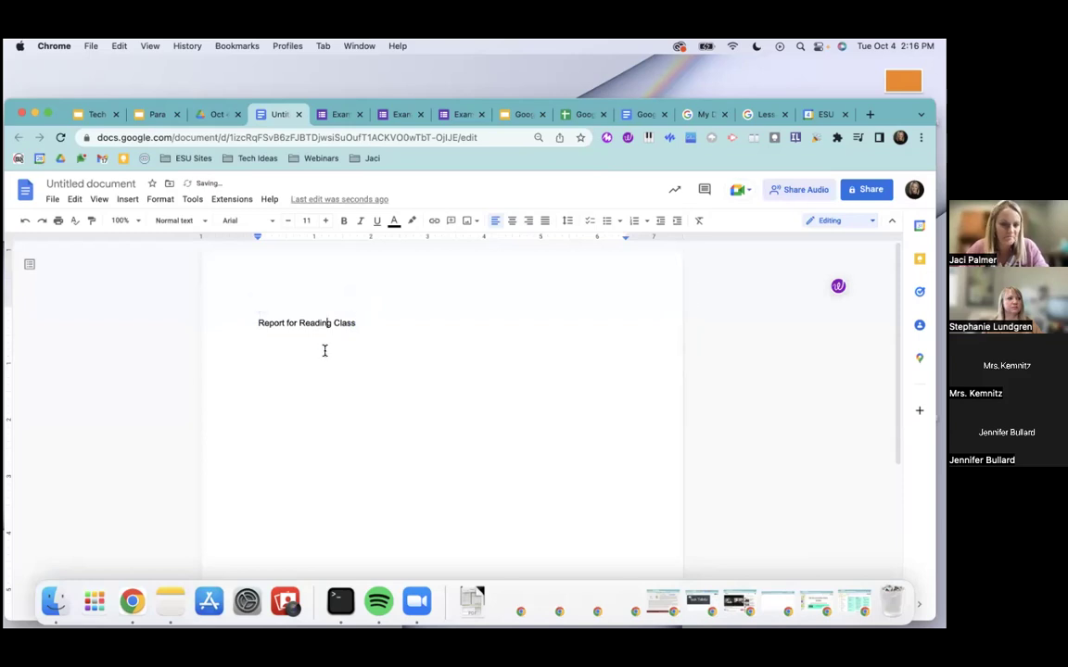
drag(354, 322, 240, 316)
key(BackSpace)
- Write "Letter to Parents" as the document's first line and give the file the same title
text(Letter )
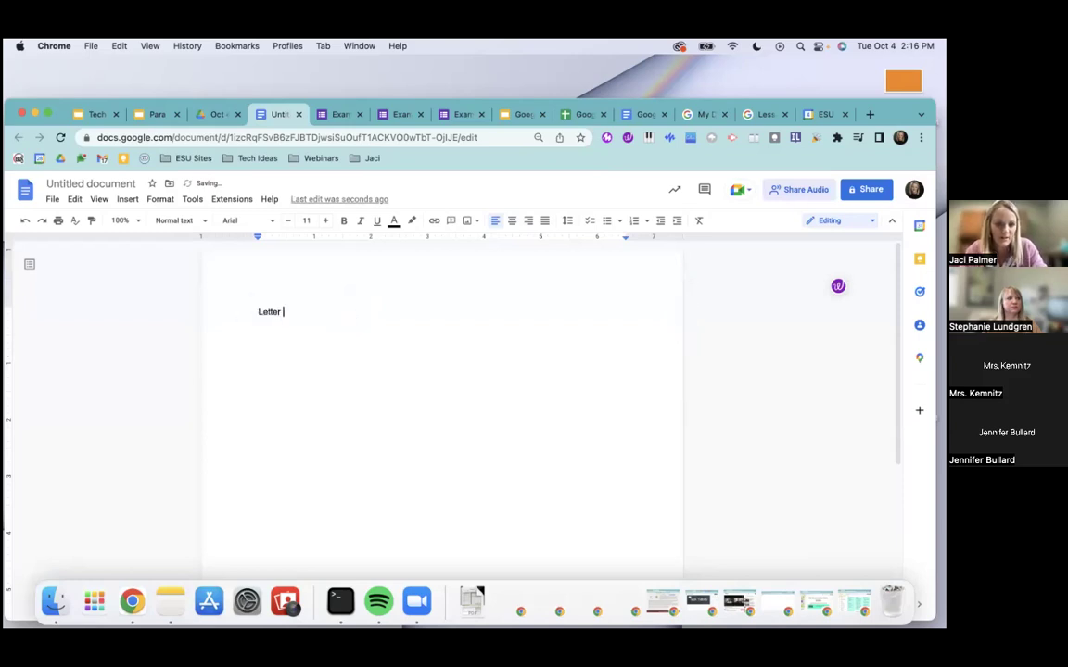
text(to Parents)
key(Return)
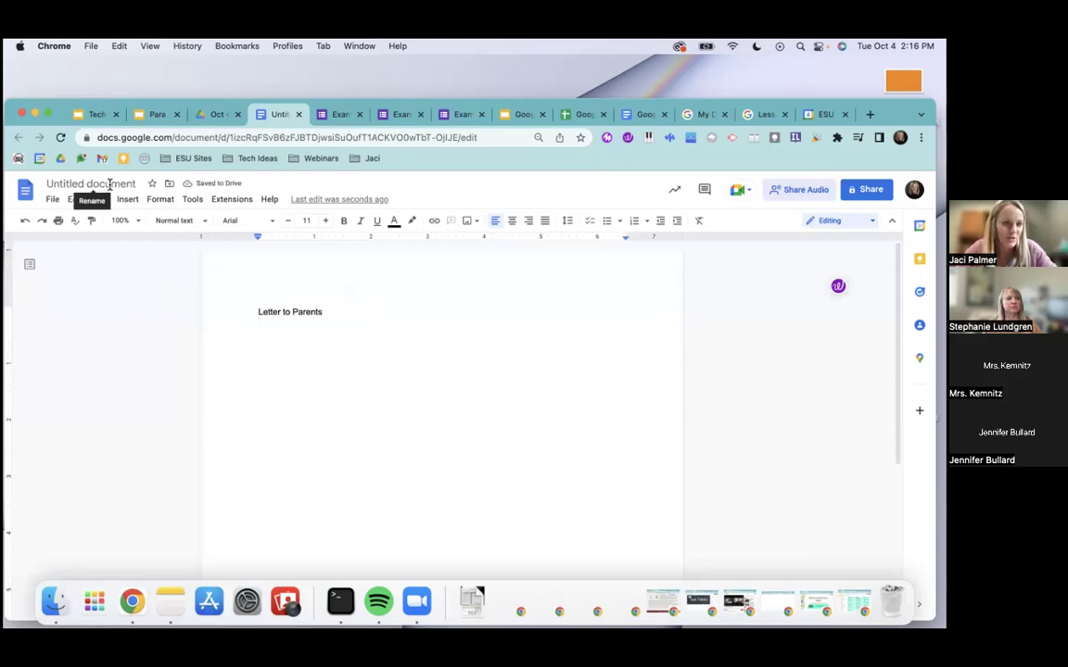
click(109, 183)
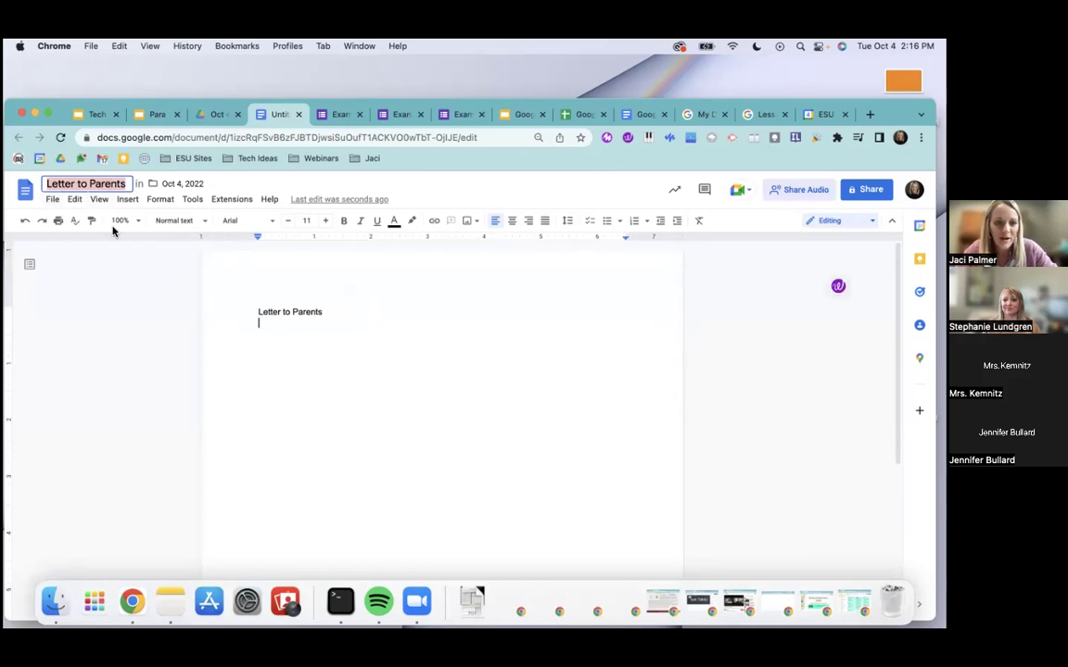
click(328, 312)
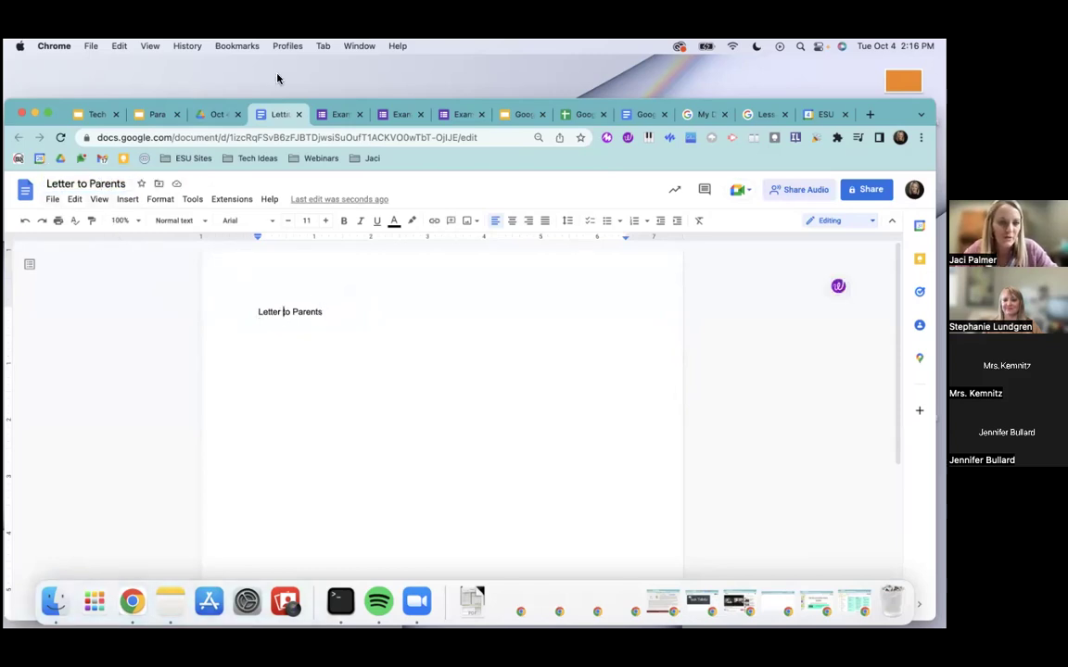
- Refresh the Oct 4, 2022 Drive folder and compare the new document's listed name with its title in Docs
click(219, 115)
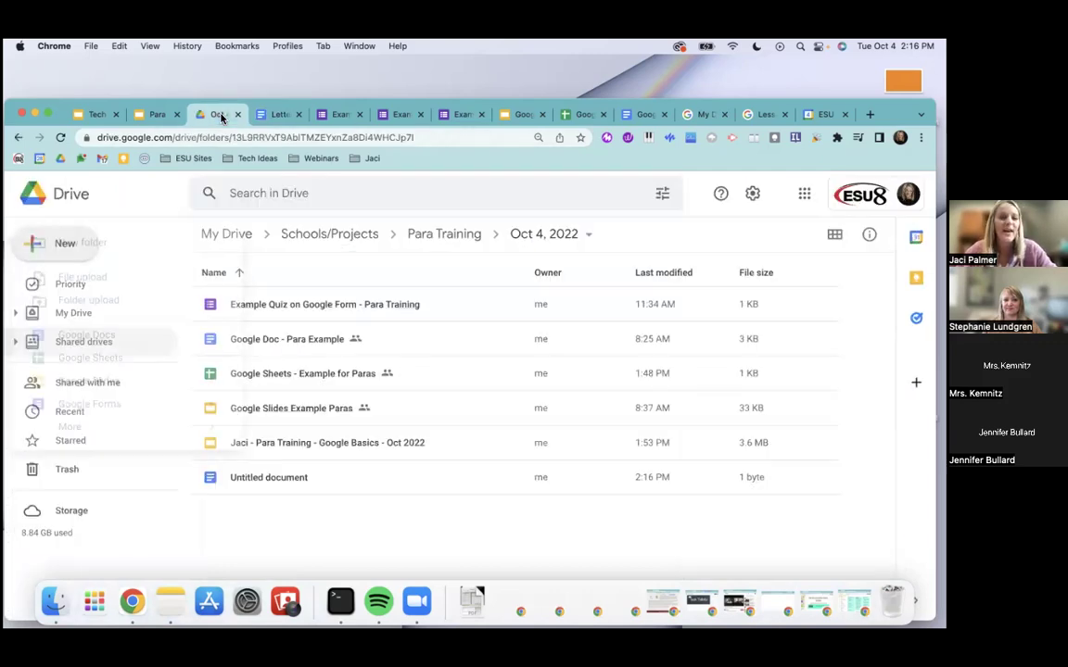
click(60, 138)
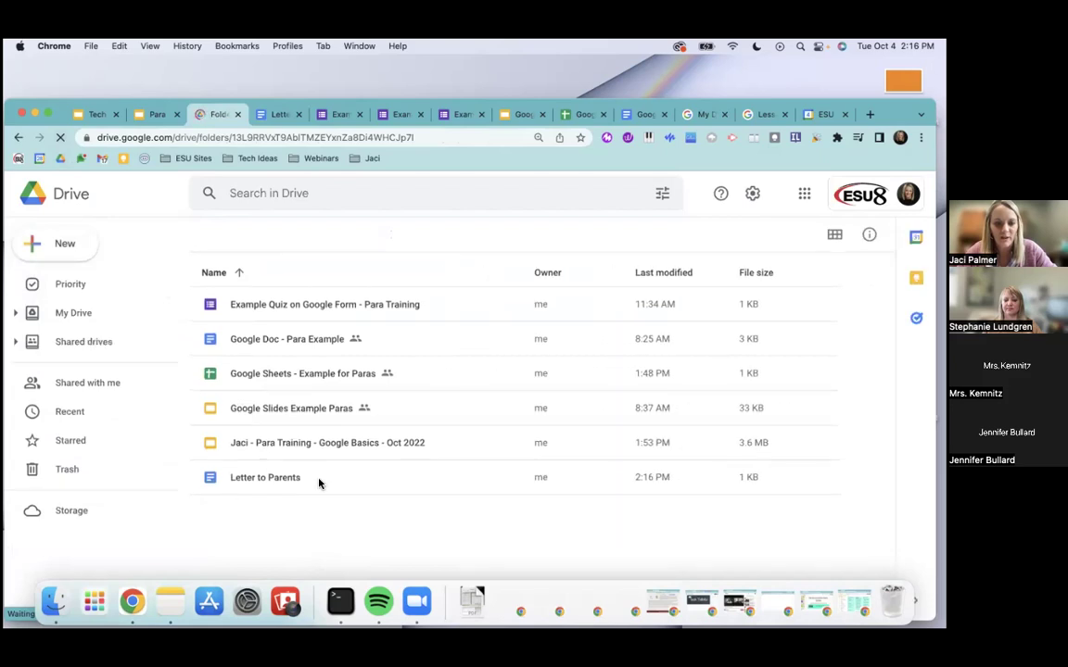
click(278, 114)
click(216, 114)
click(286, 115)
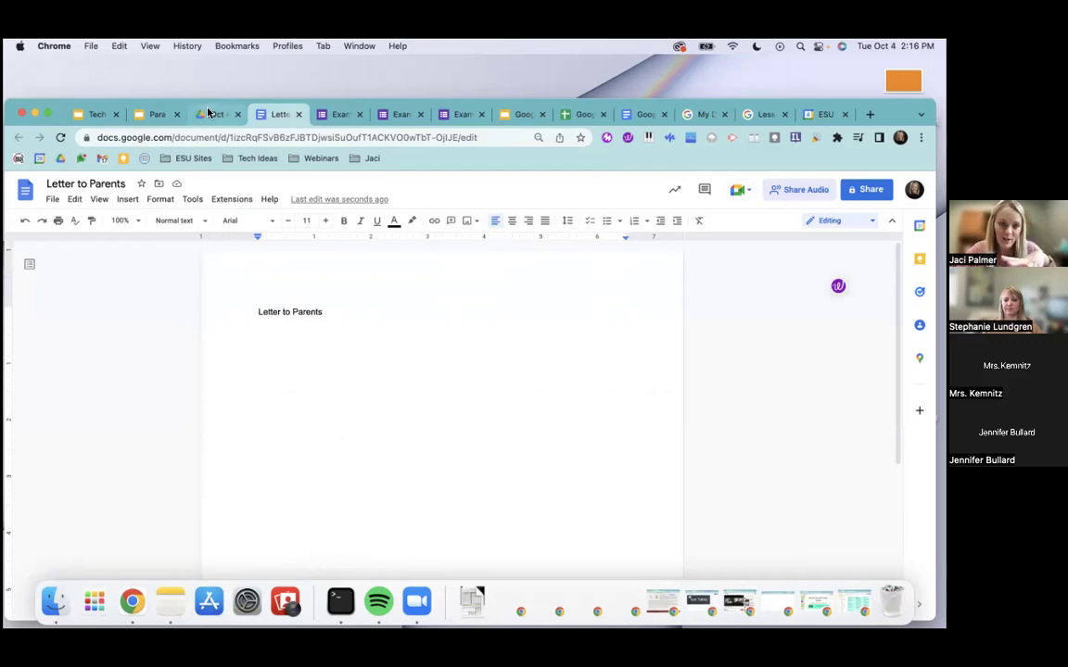
click(89, 183)
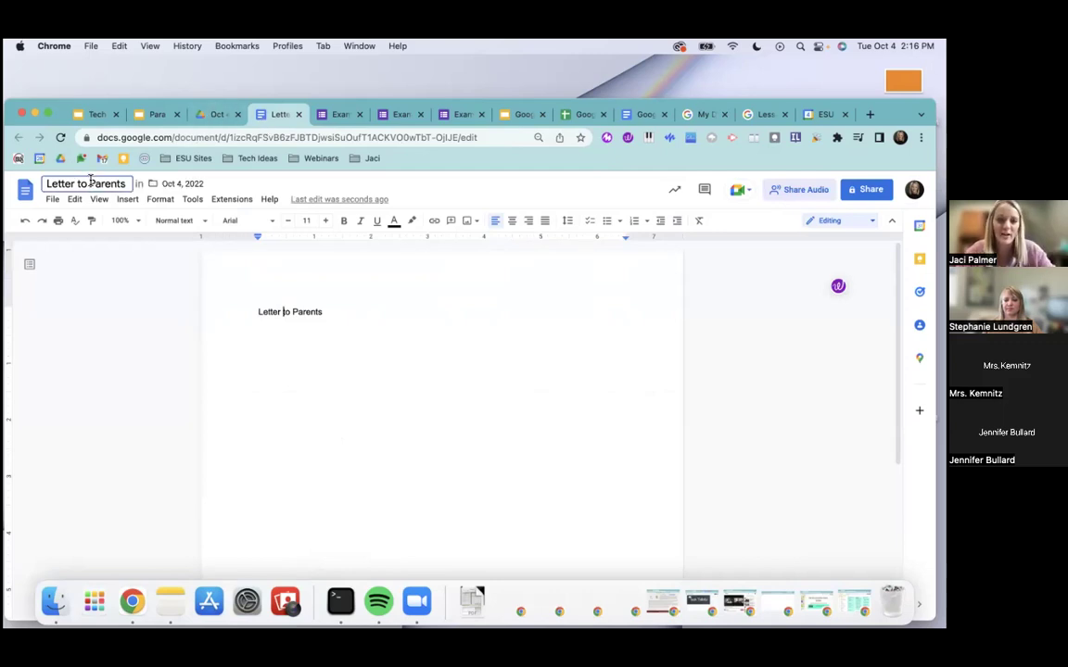
click(212, 116)
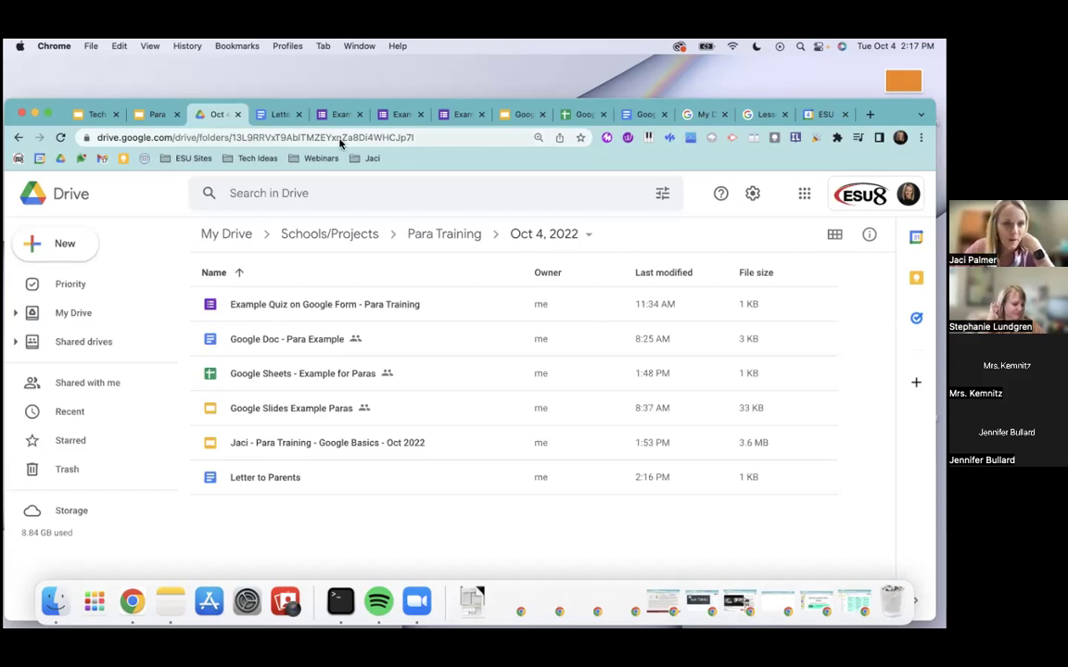
- Create a folder named "Para - Oct 4, 2022" inside the Oct 4, 2022 Drive folder and move all the other files into it
click(148, 113)
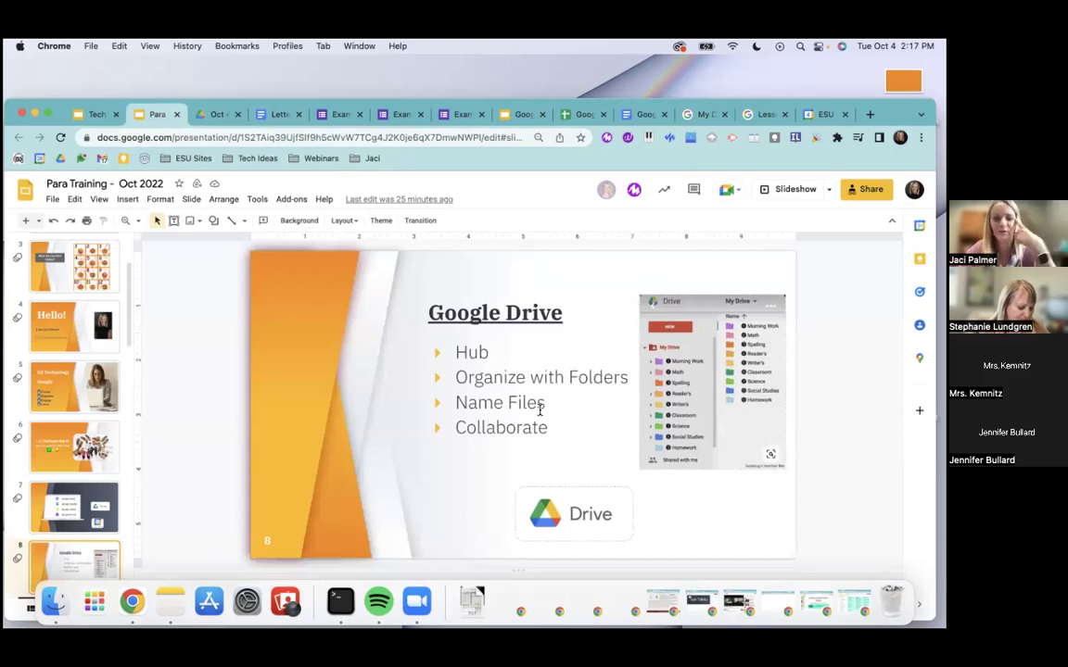
click(217, 114)
click(67, 235)
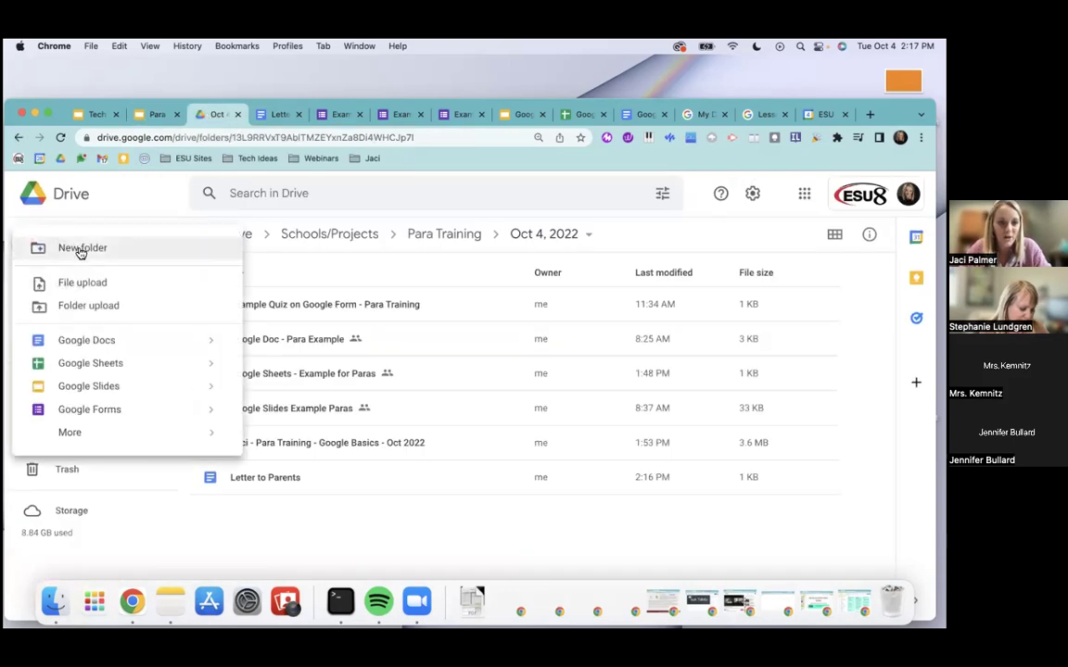
click(80, 249)
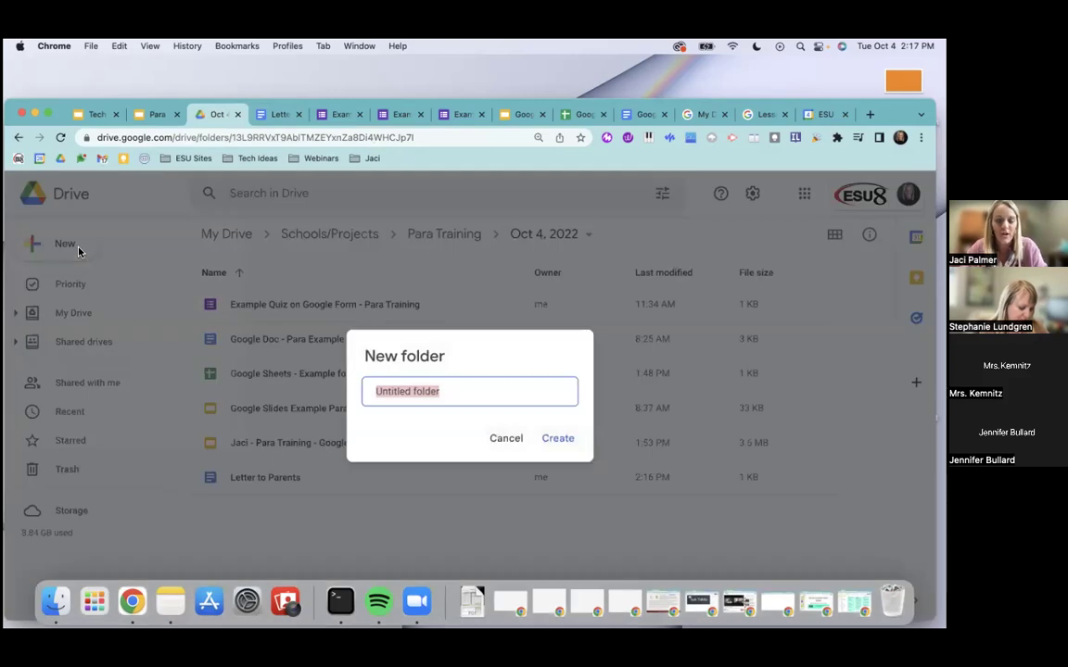
text(Para )
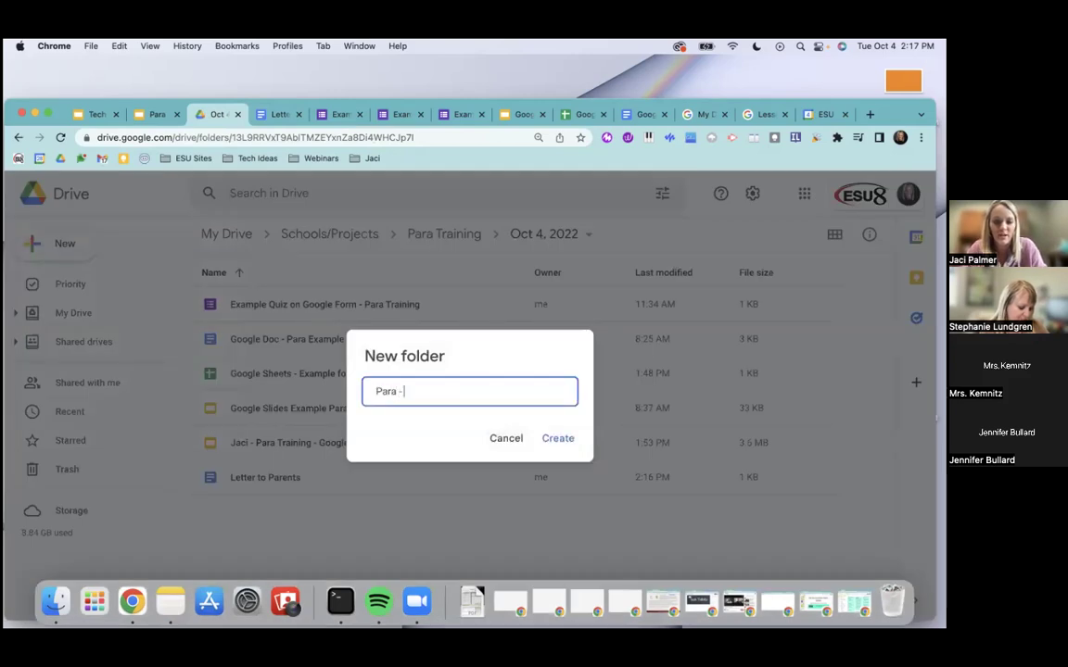
text(- Oct 4, 2022)
key(Return)
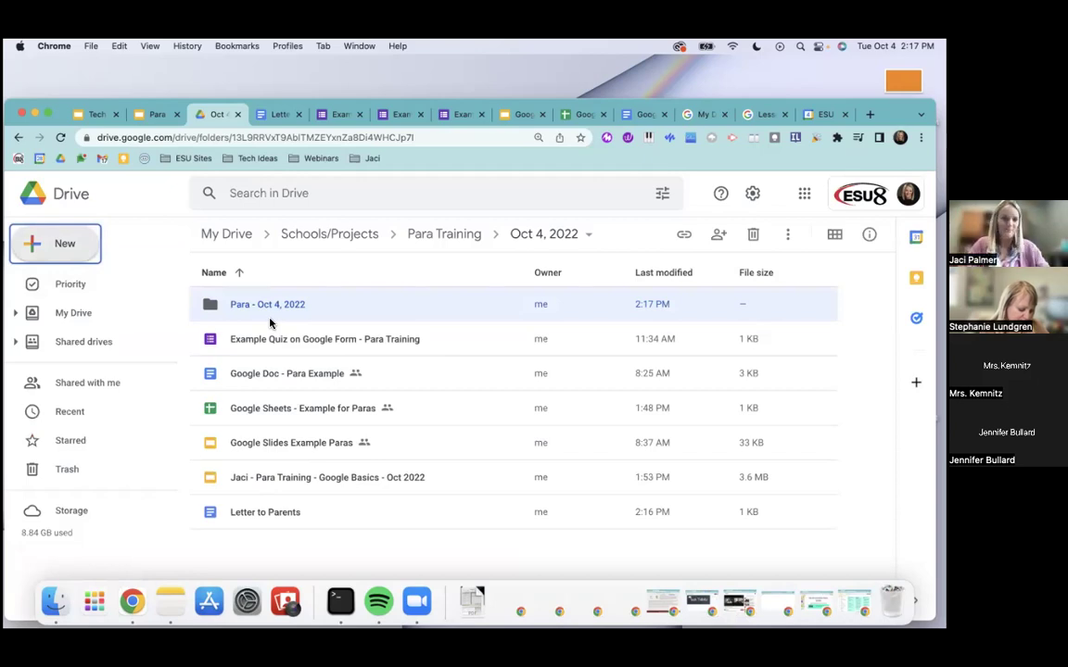
drag(297, 546, 295, 307)
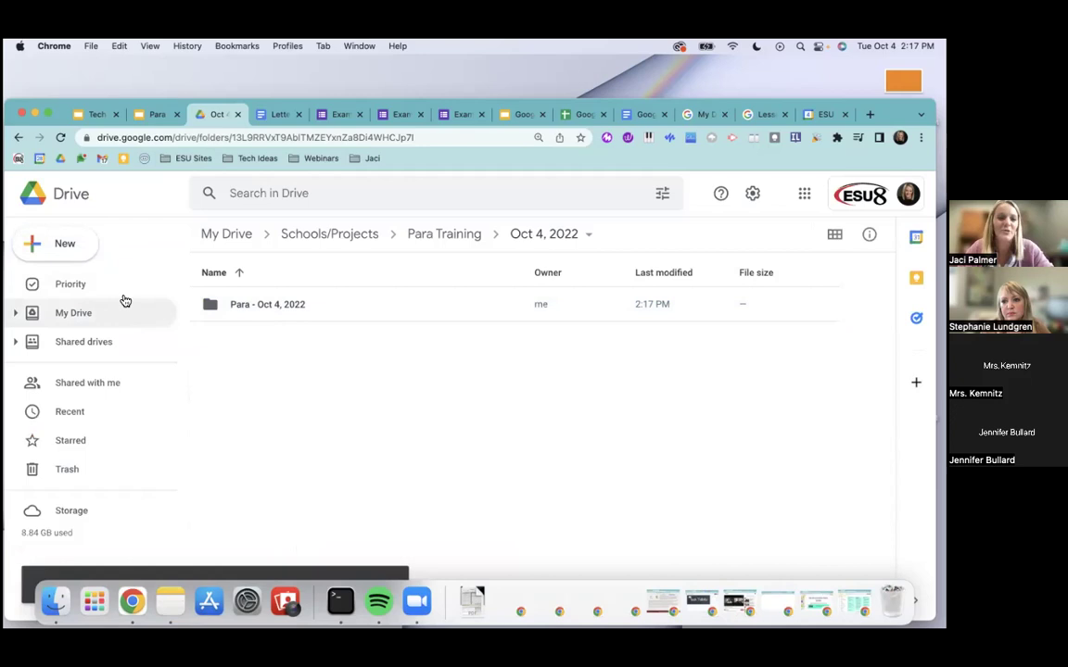
- Expand My Drive and its Schools/Projects folder to look through the subfolders, then collapse Schools/Projects again
click(14, 314)
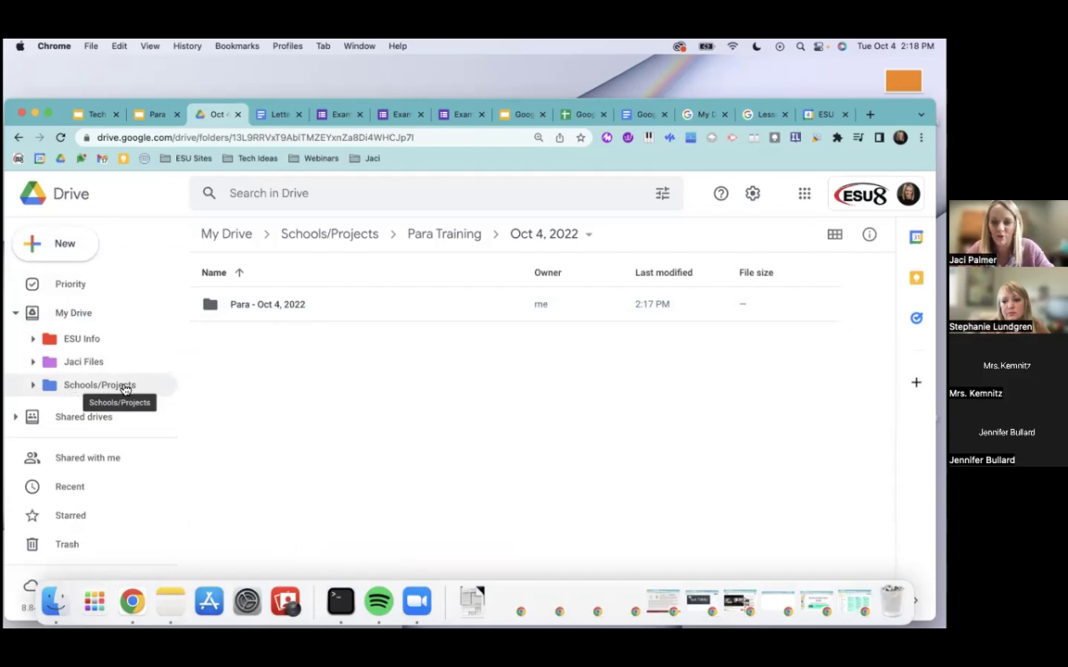
click(33, 384)
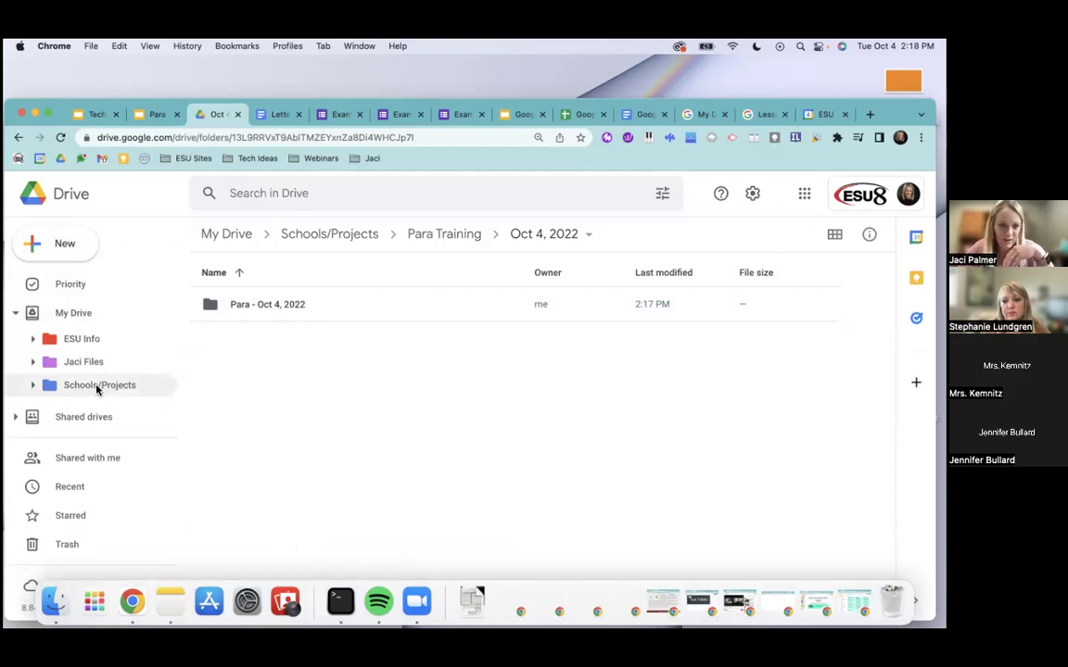
scroll(170, 464, down, 2)
scroll(169, 463, down, 10)
scroll(168, 463, up, 10)
scroll(59, 335, up, 5)
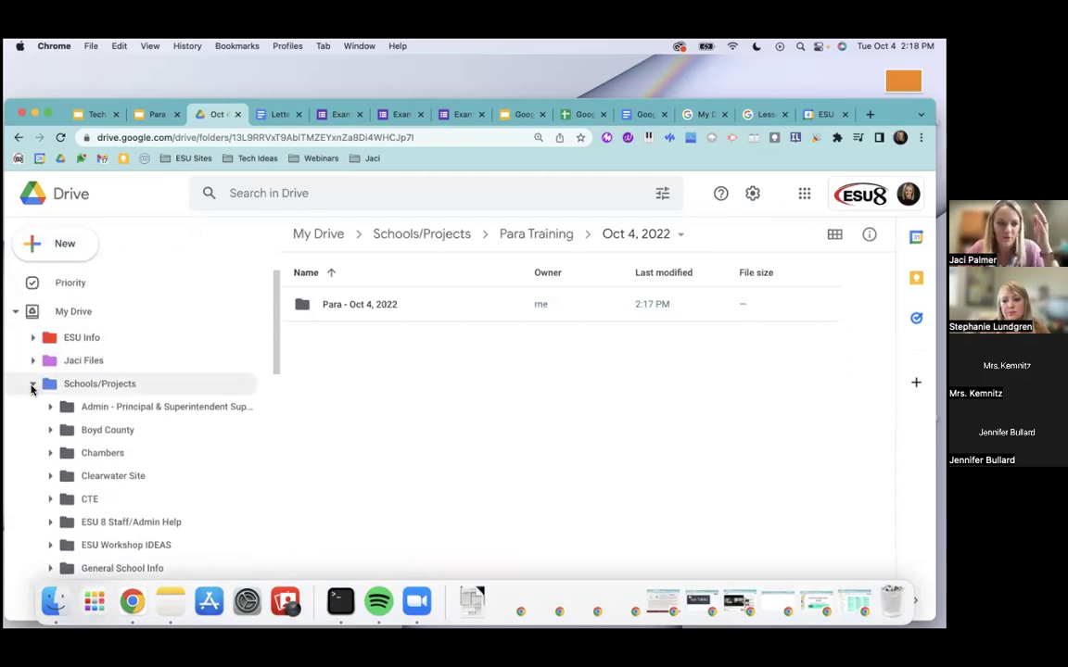
click(33, 384)
- Change the color of the "Para - Oct 4, 2022" folder to purple in Drive
click(151, 117)
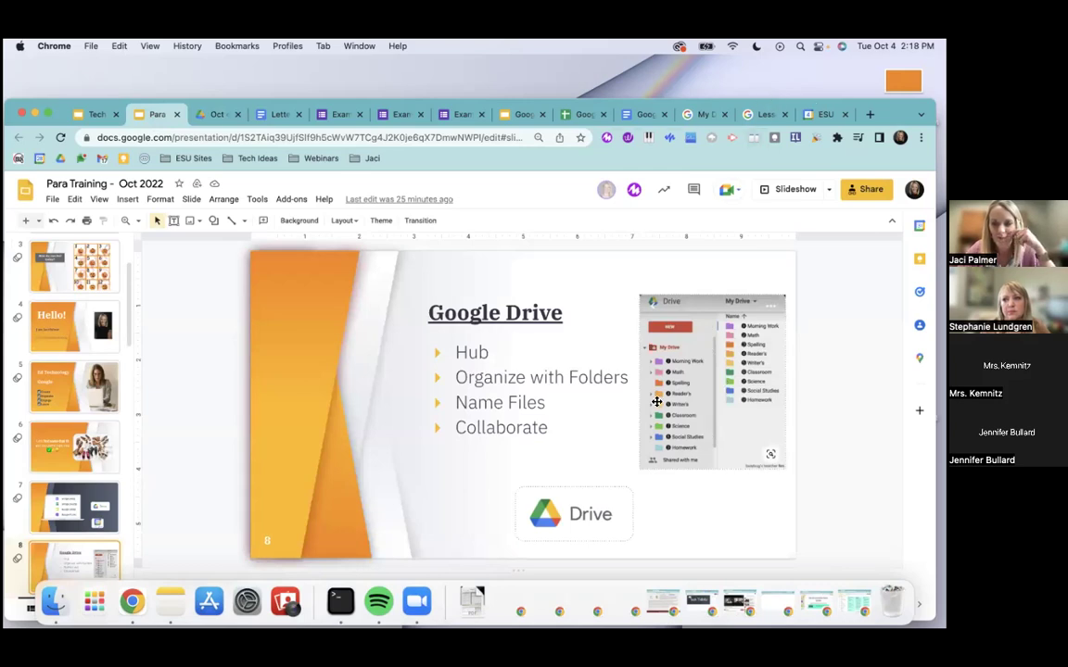
click(206, 112)
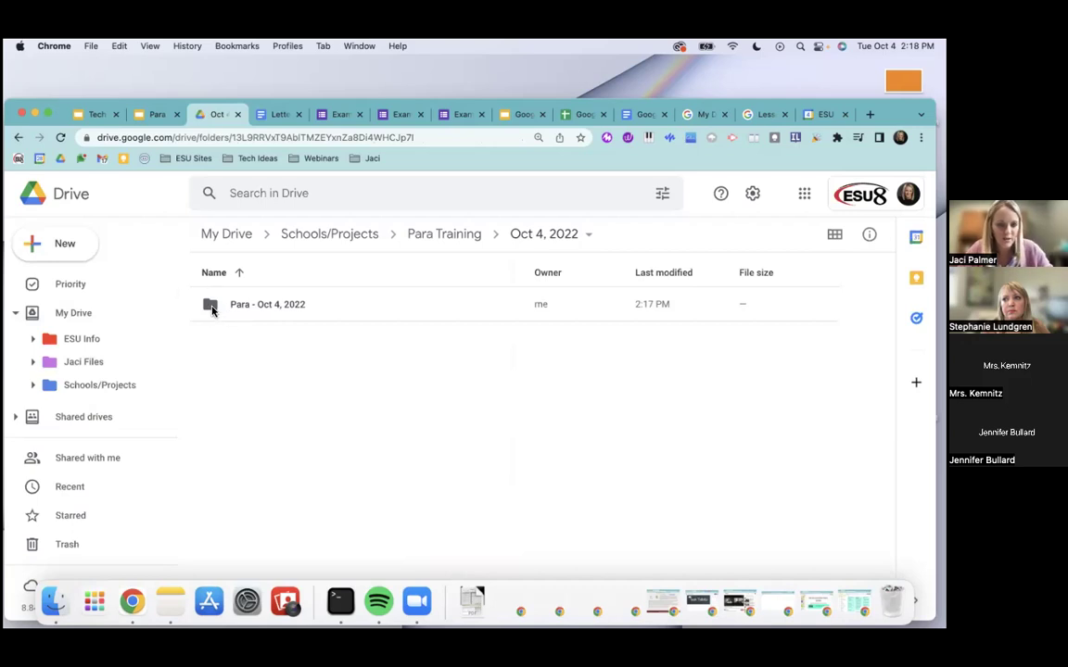
right_click(211, 311)
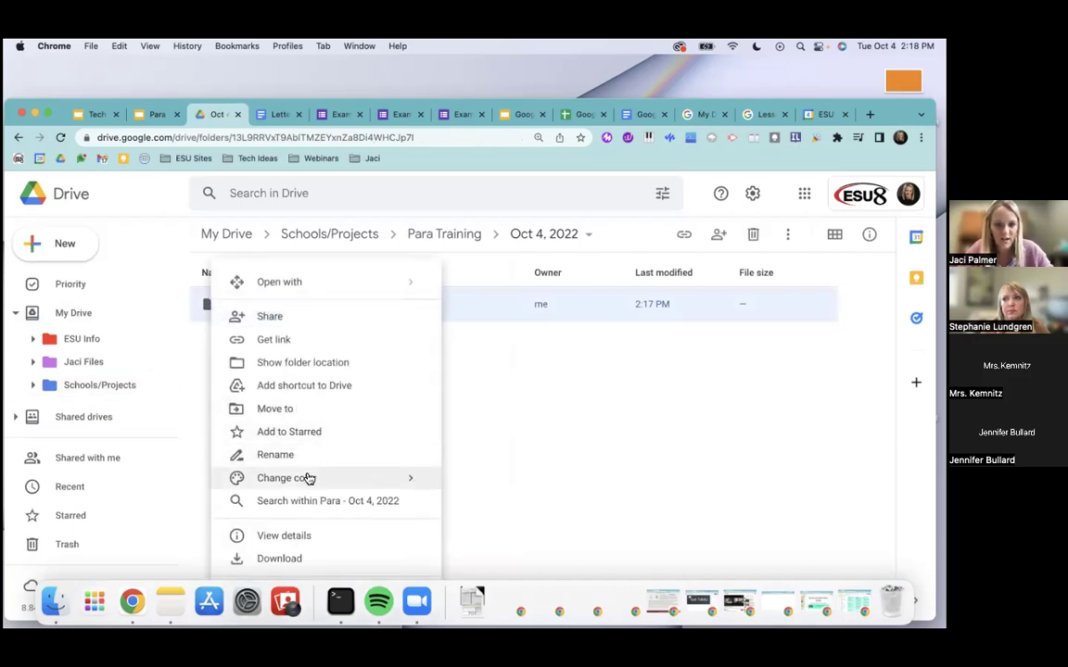
mouse_move(310, 478)
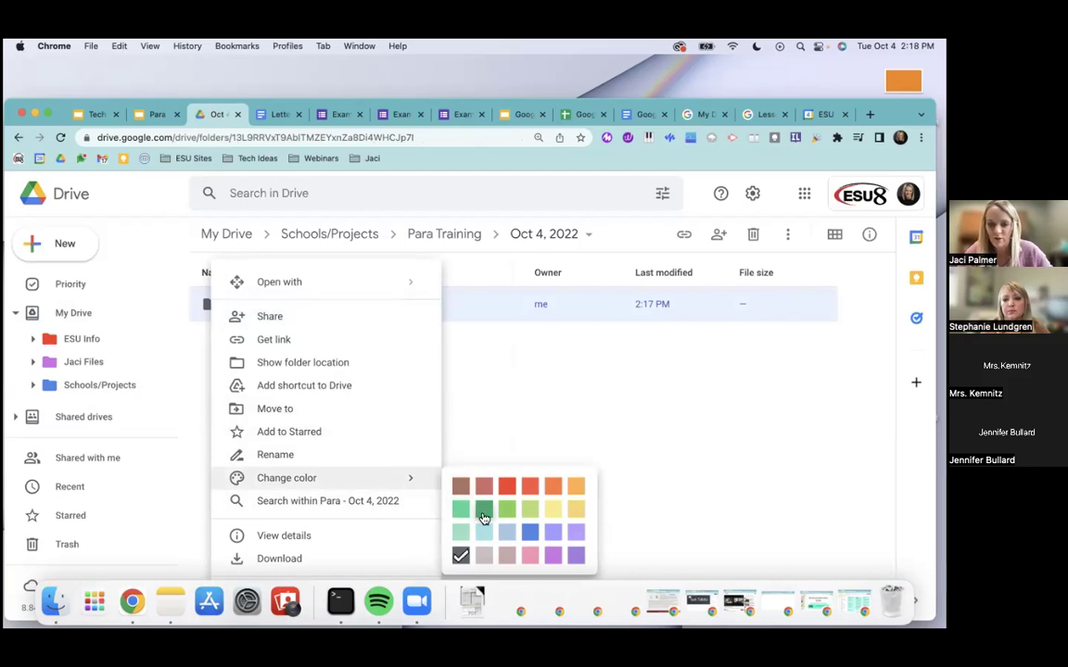
click(558, 556)
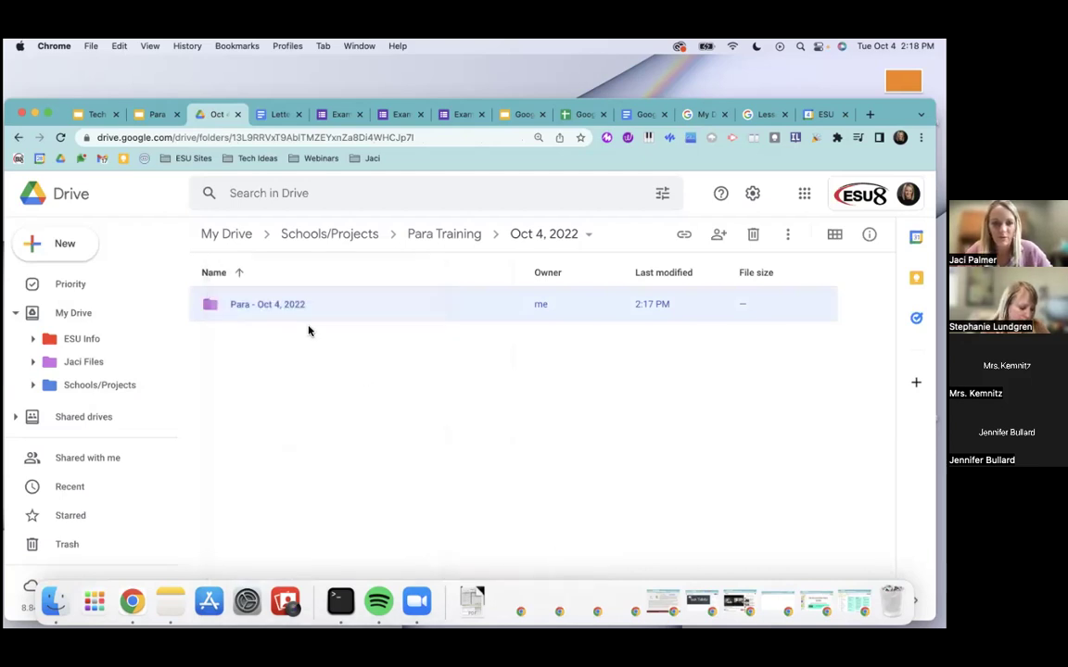
right_click(256, 313)
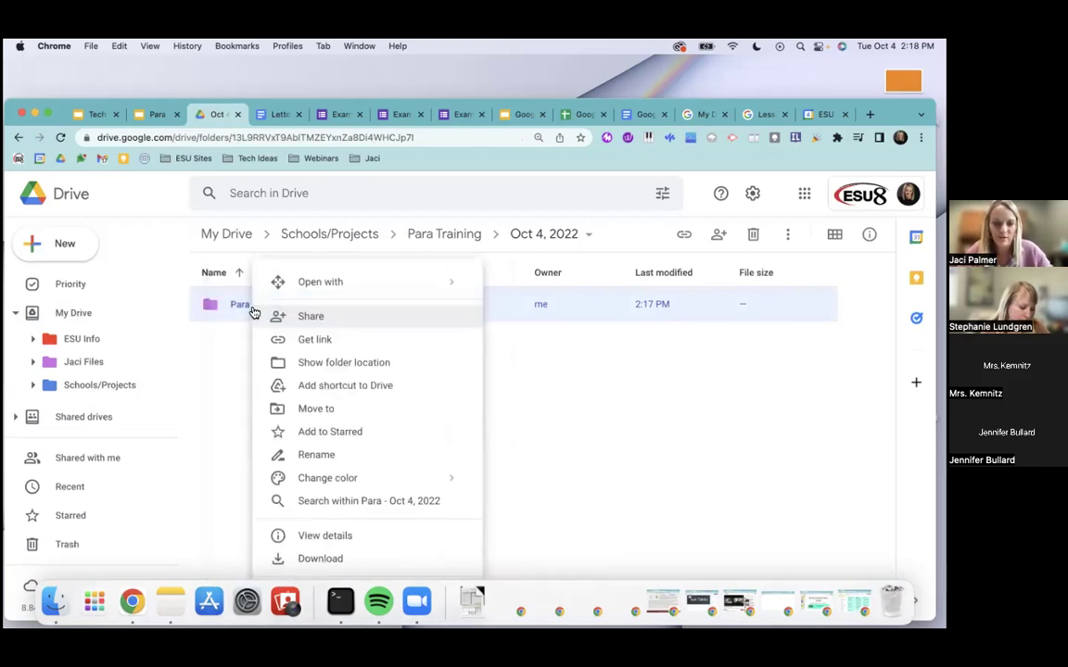
key(Escape)
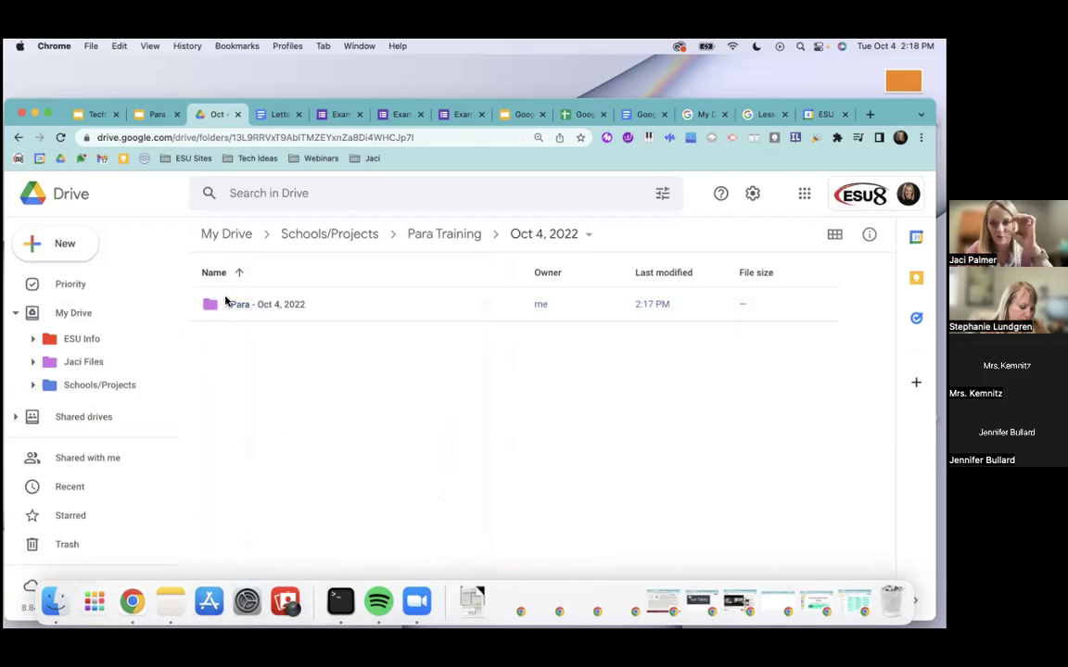
- Go back to the Para Training - Oct 2022 presentation and highlight the "Collaborate" bullet on the Google Drive slide
click(148, 115)
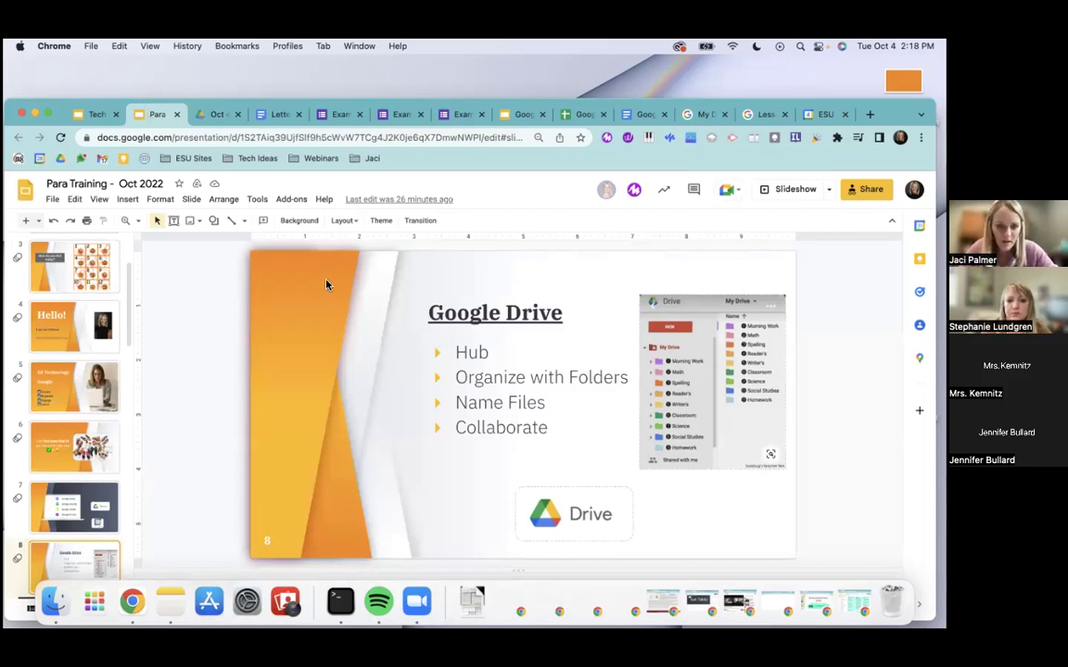
scroll(78, 413, down, 2)
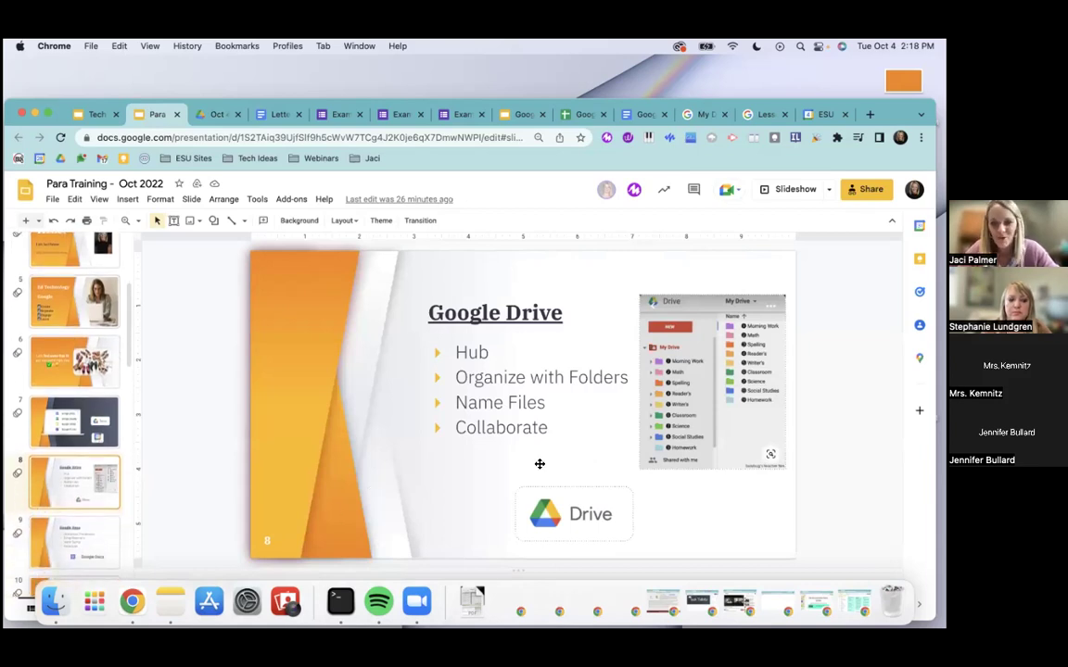
click(536, 428)
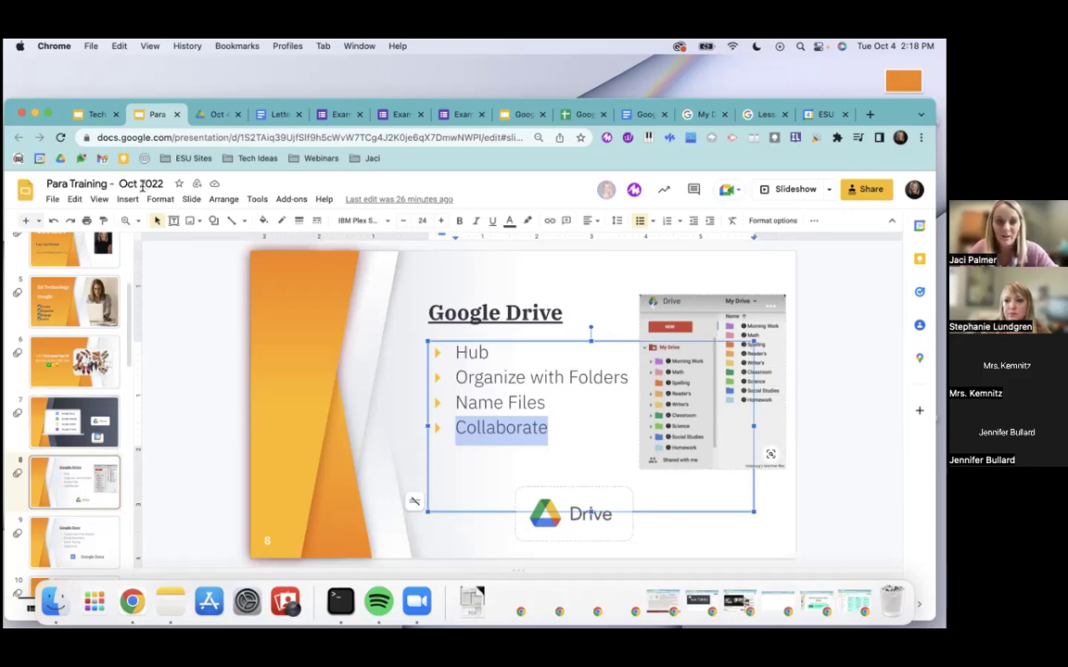
- Look at the Share option and other actions available for the "Para - Oct 4, 2022" folder in Drive
click(215, 116)
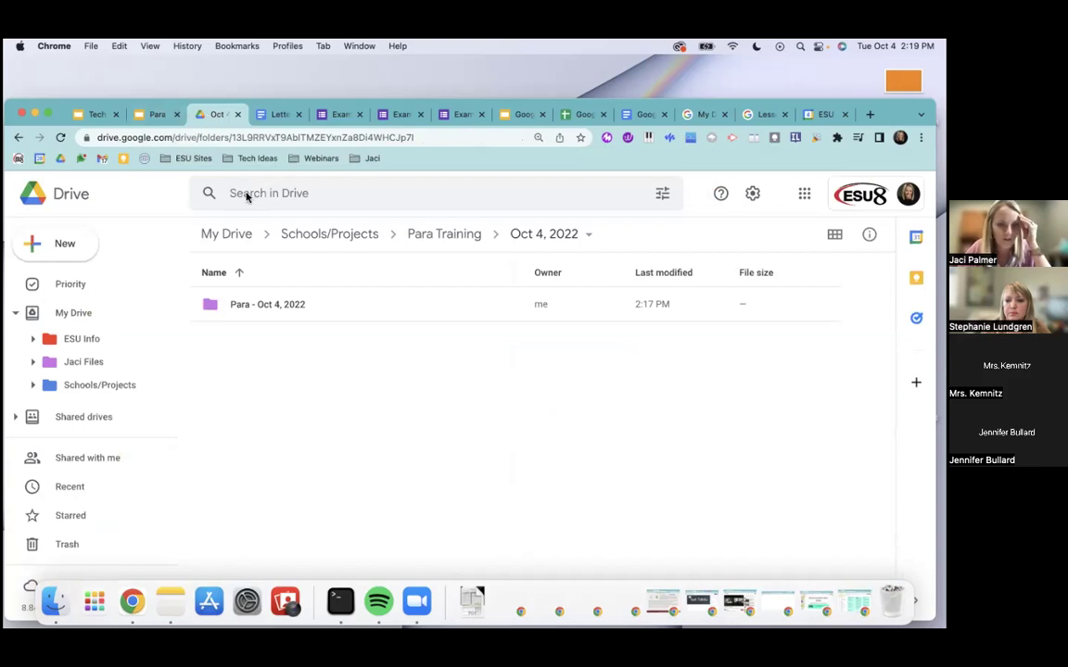
right_click(258, 312)
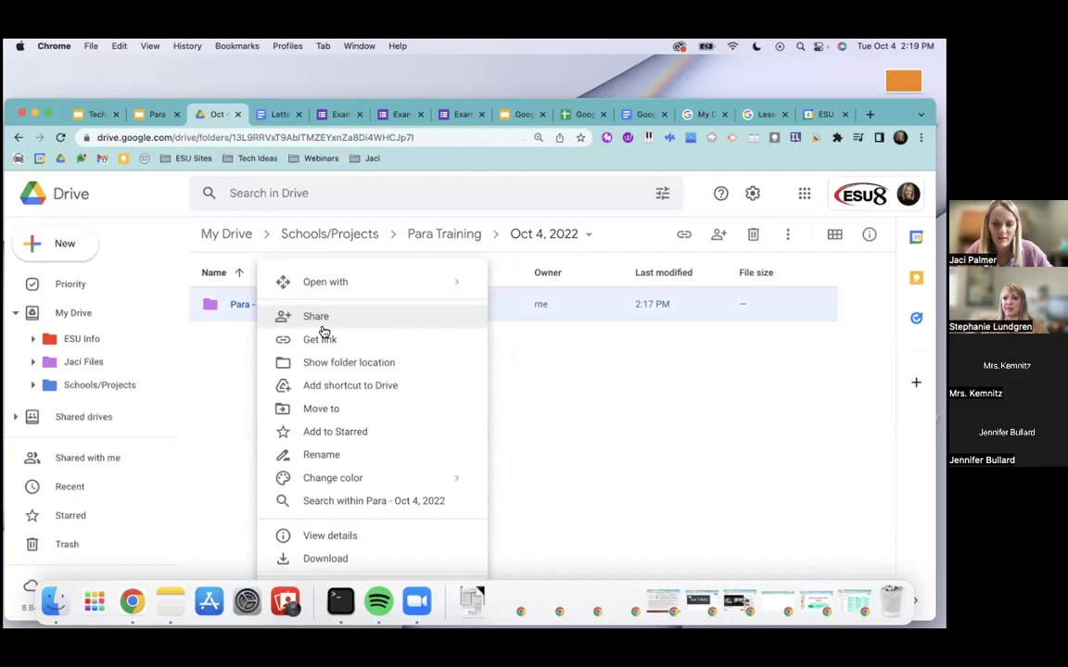
click(235, 350)
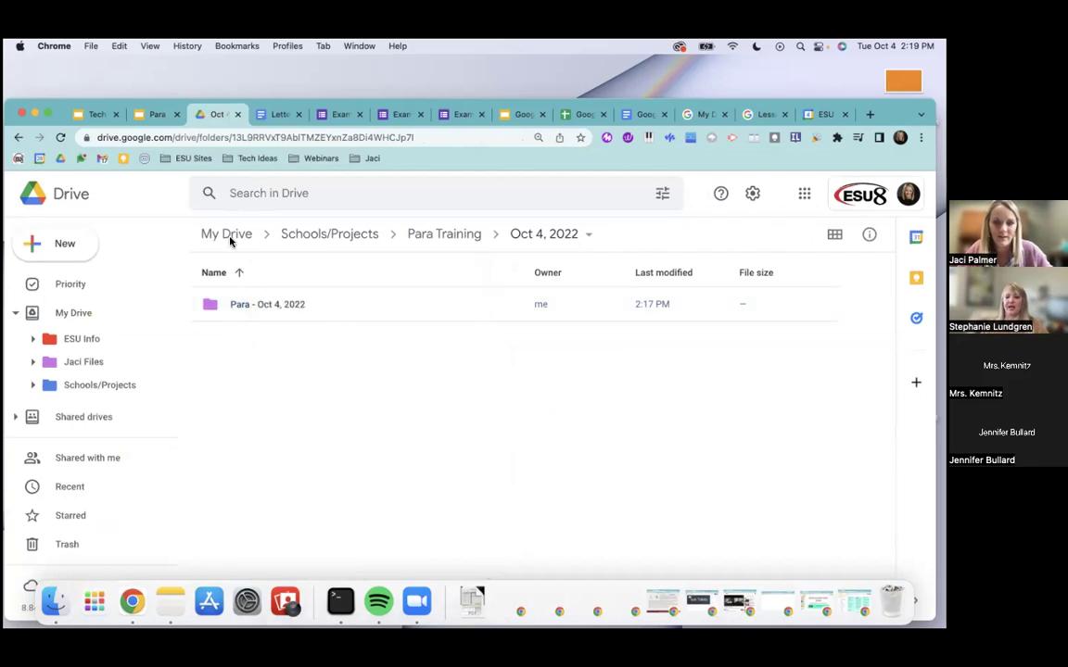
- Share the Letter to Parents document with a colleague as Editor, with notification enabled
click(273, 117)
key(Return)
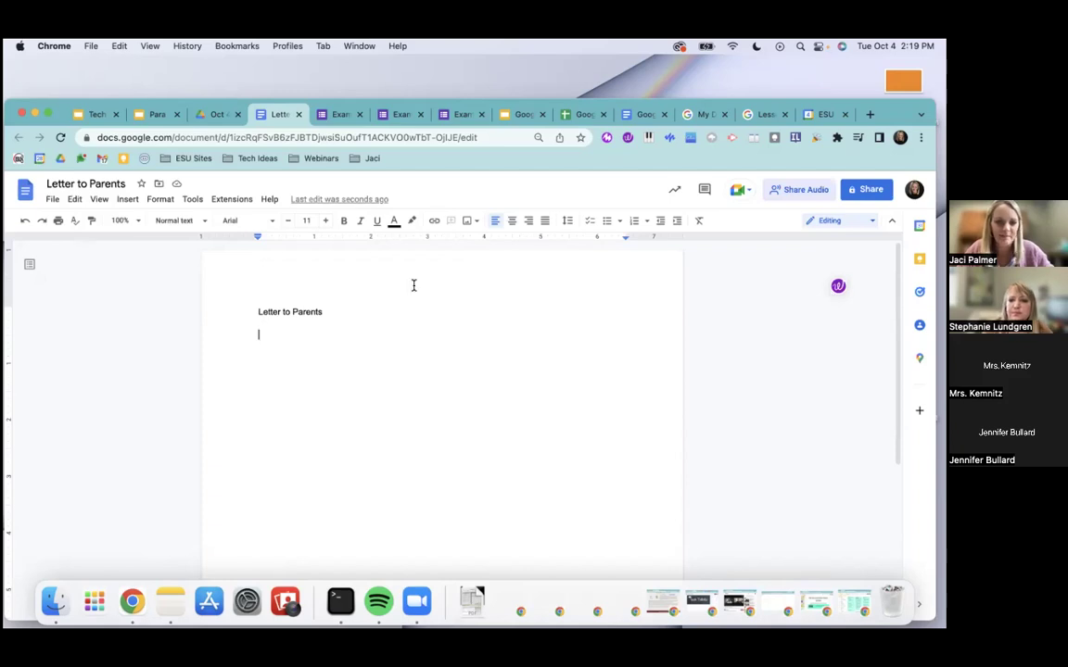
drag(782, 102, 765, 47)
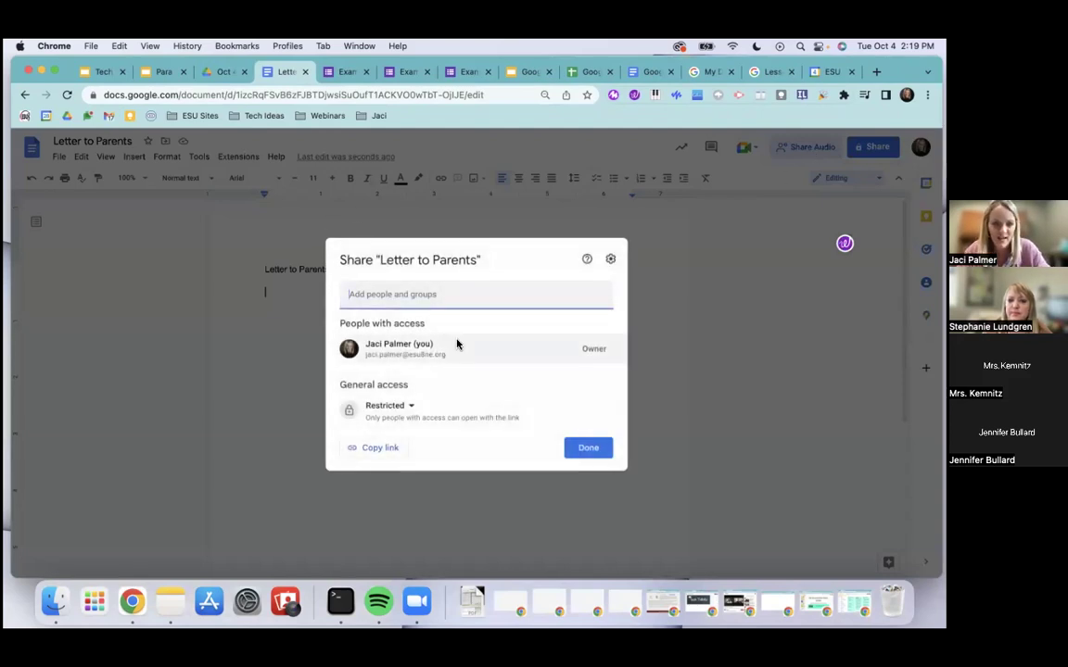
text(steph)
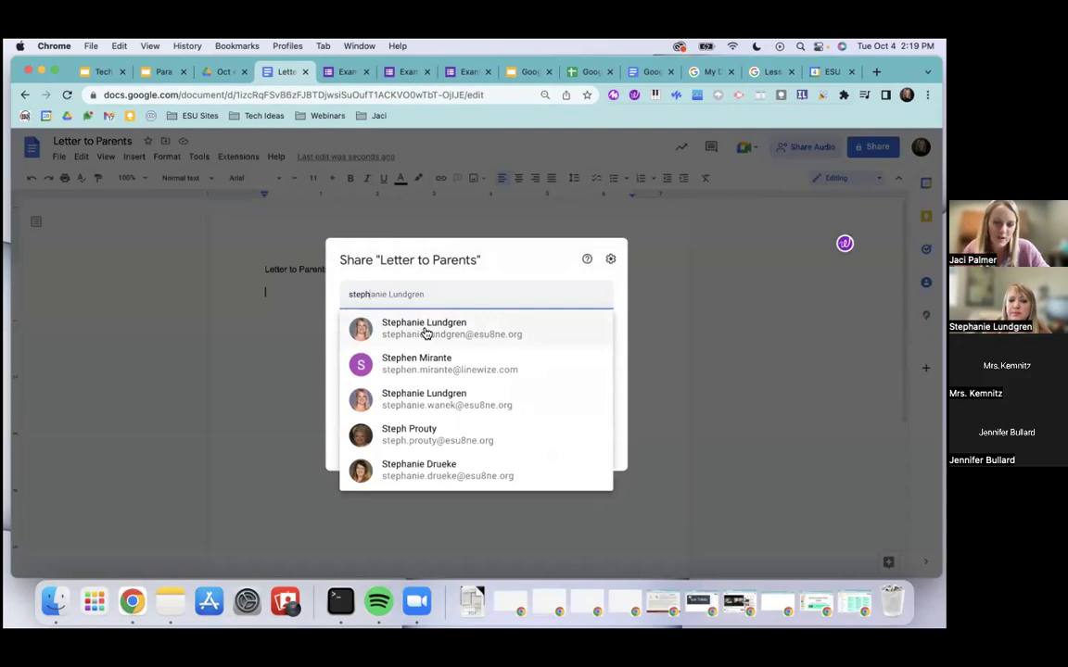
click(425, 333)
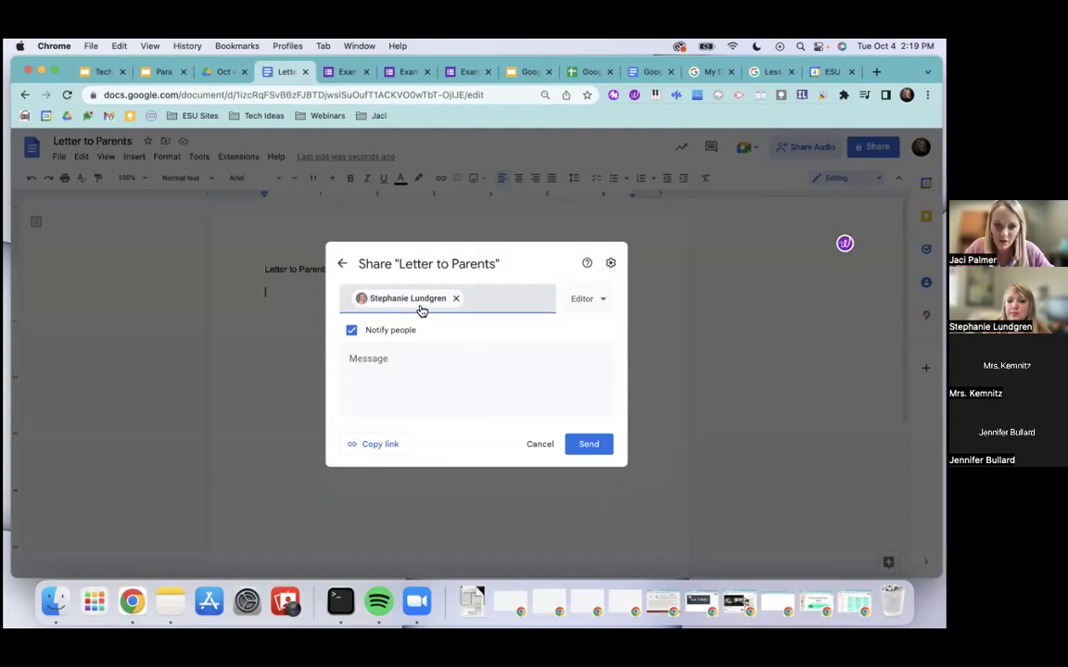
click(590, 445)
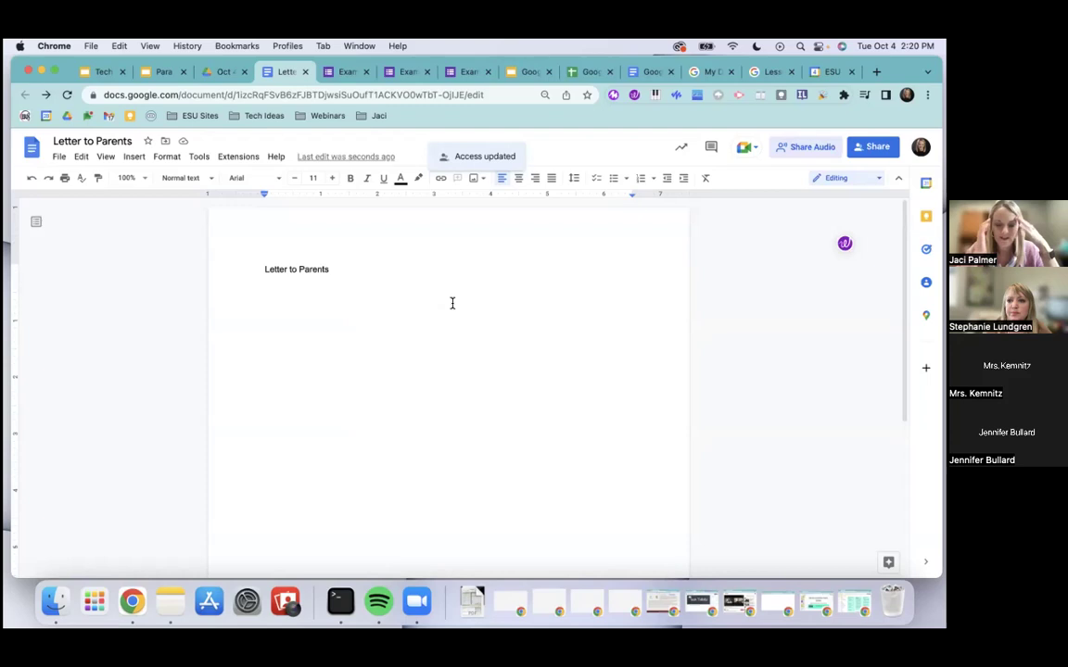
- Replace the "Letter to Parents" line in the document with "Hello!" and the colleague's first name
drag(341, 272, 231, 271)
text(Hell)
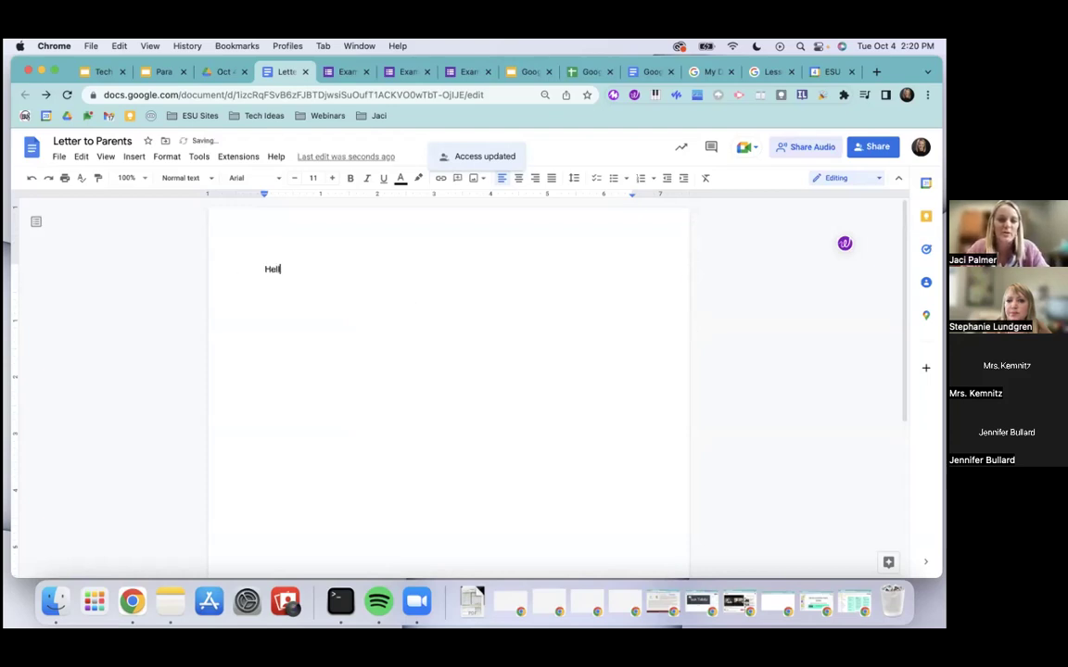
text(o! )
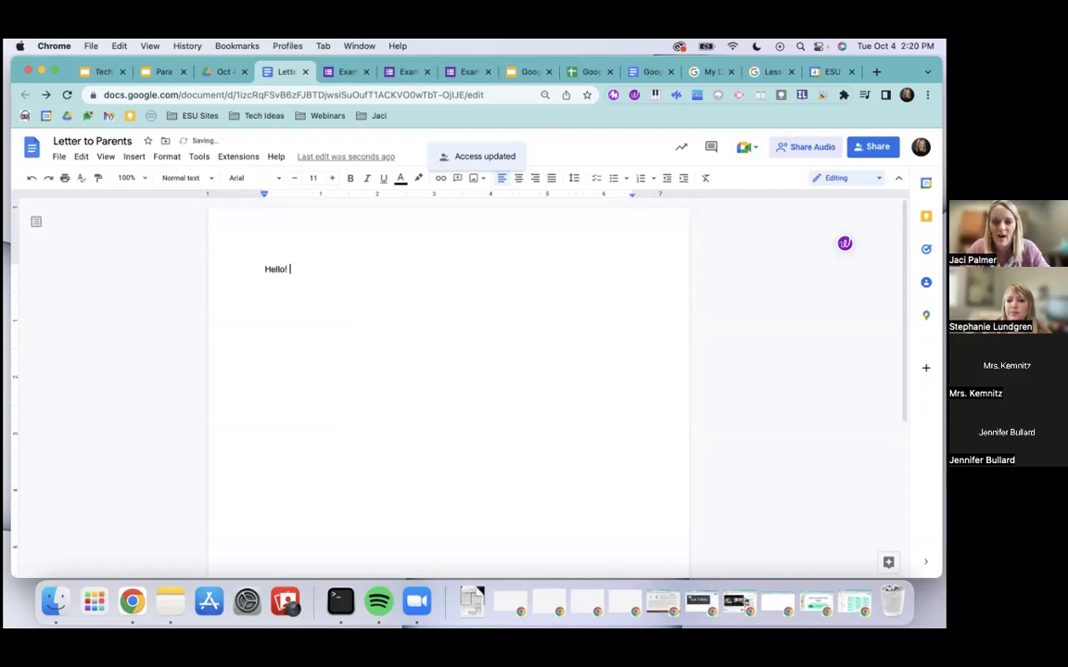
text(Steph)
key(Return)
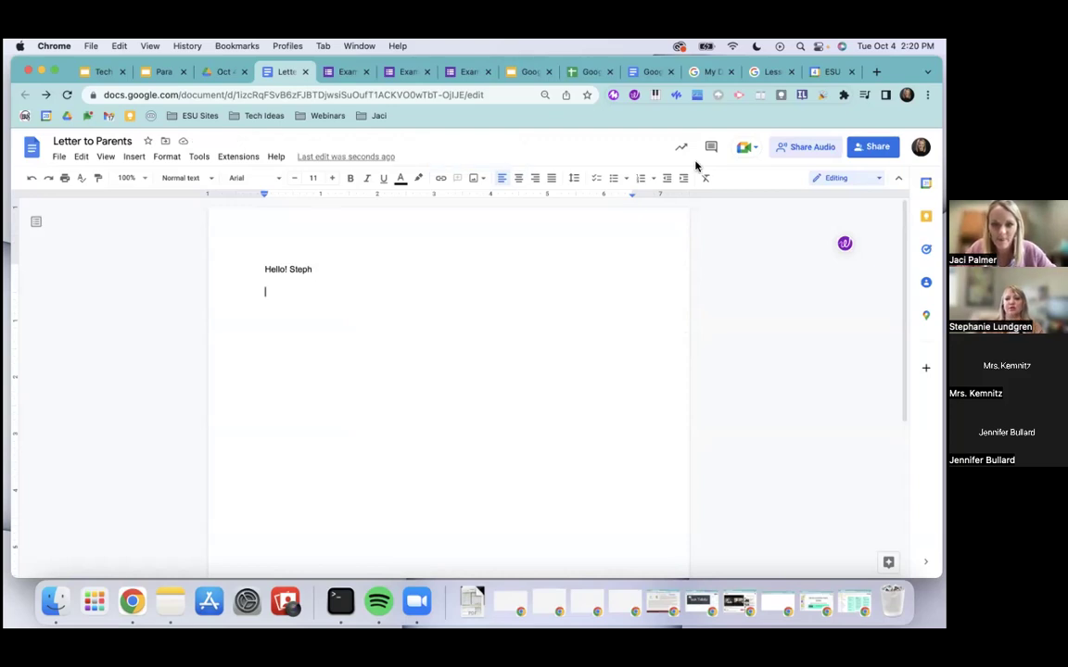
- In the document's sharing settings, switch the colleague's role to Viewer, then return it to Editor and close the settings
click(871, 147)
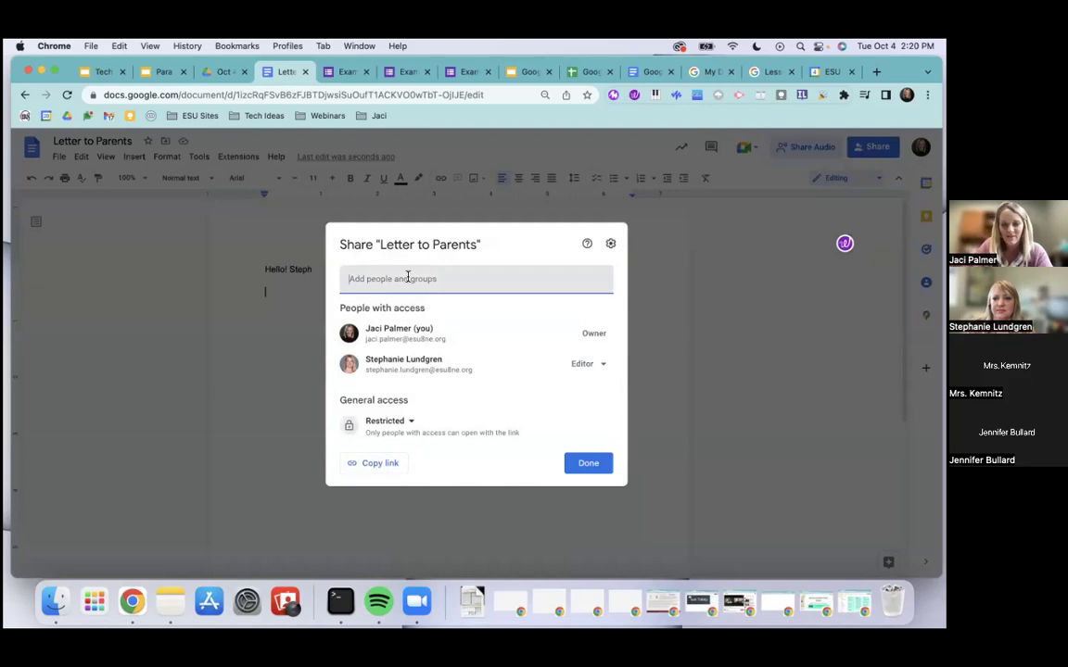
mouse_move(430, 358)
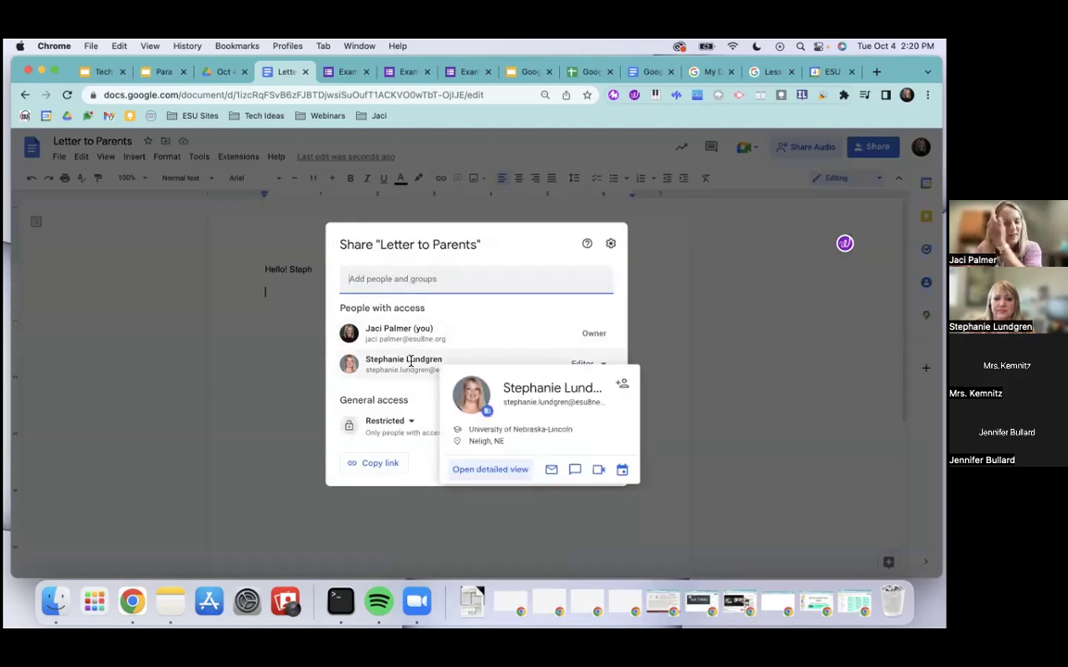
click(602, 365)
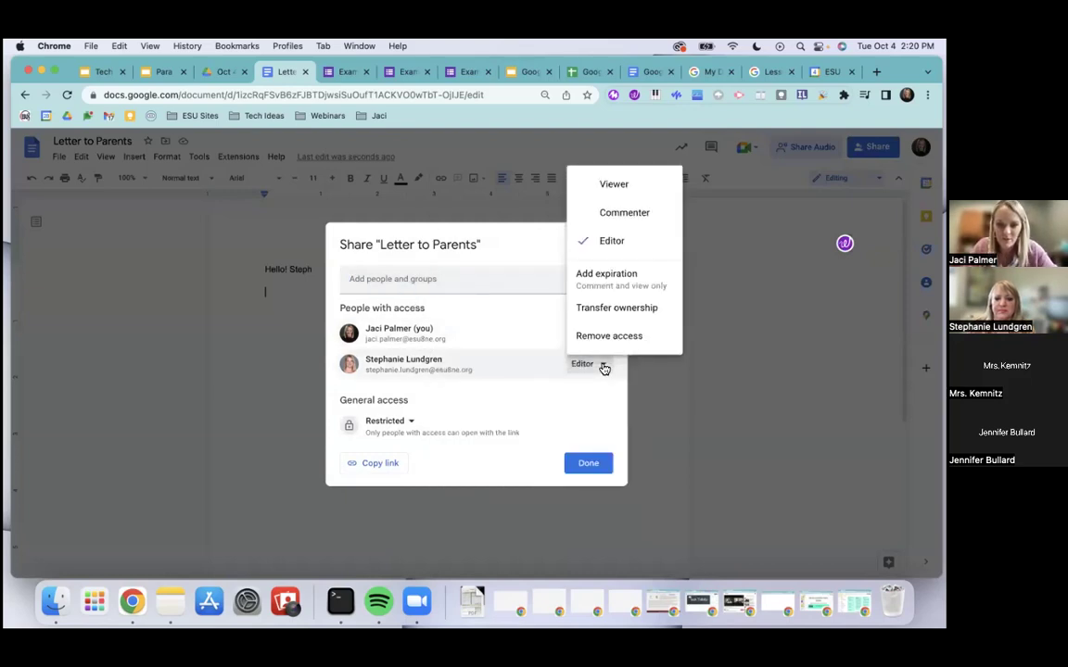
click(634, 189)
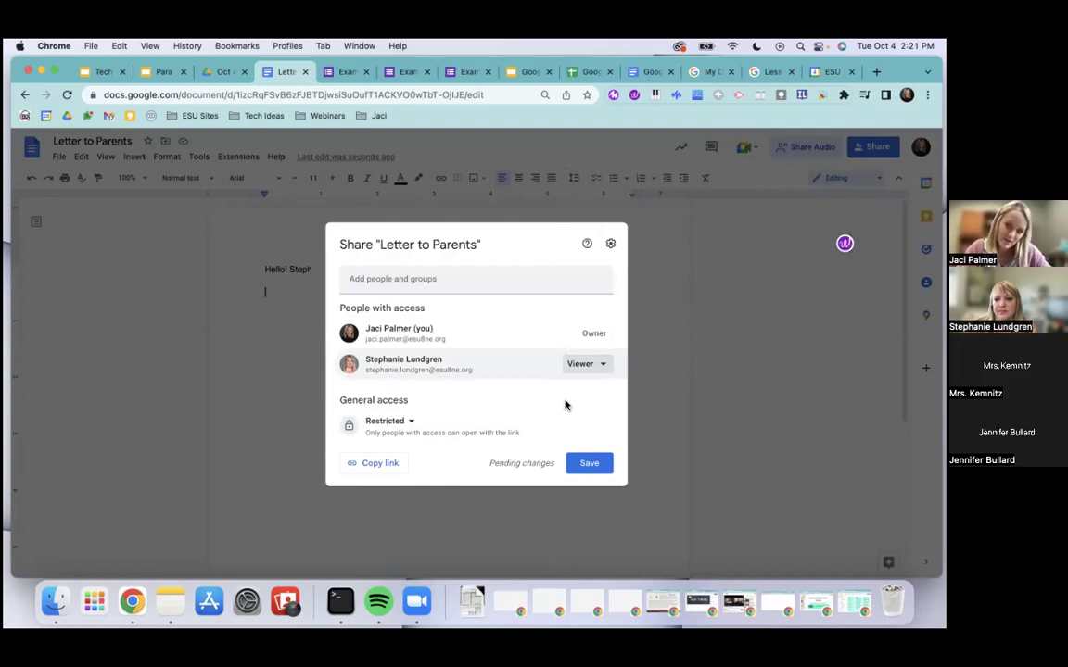
click(597, 364)
click(636, 243)
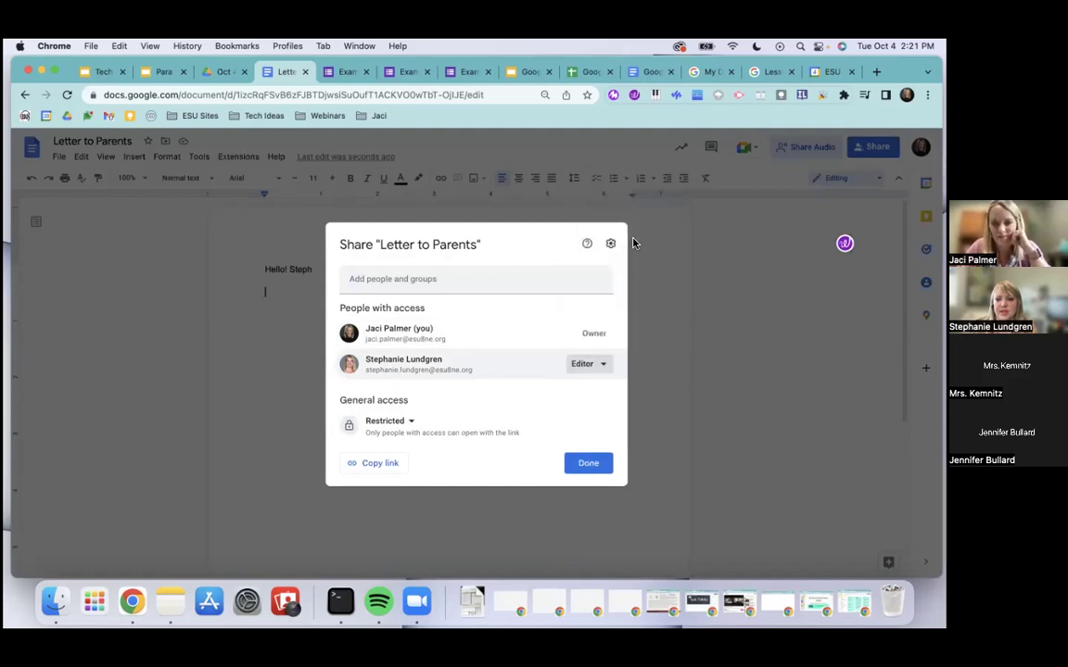
click(597, 466)
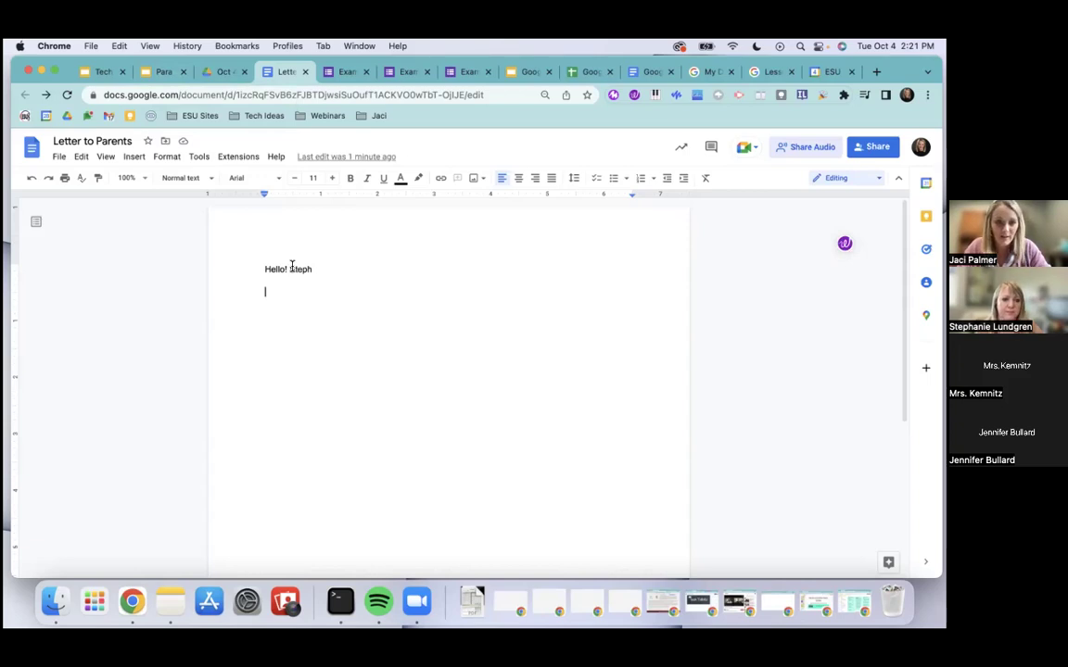
- Go back to the Para Training - Oct 2022 presentation and show slide 9, Google Docs
click(222, 72)
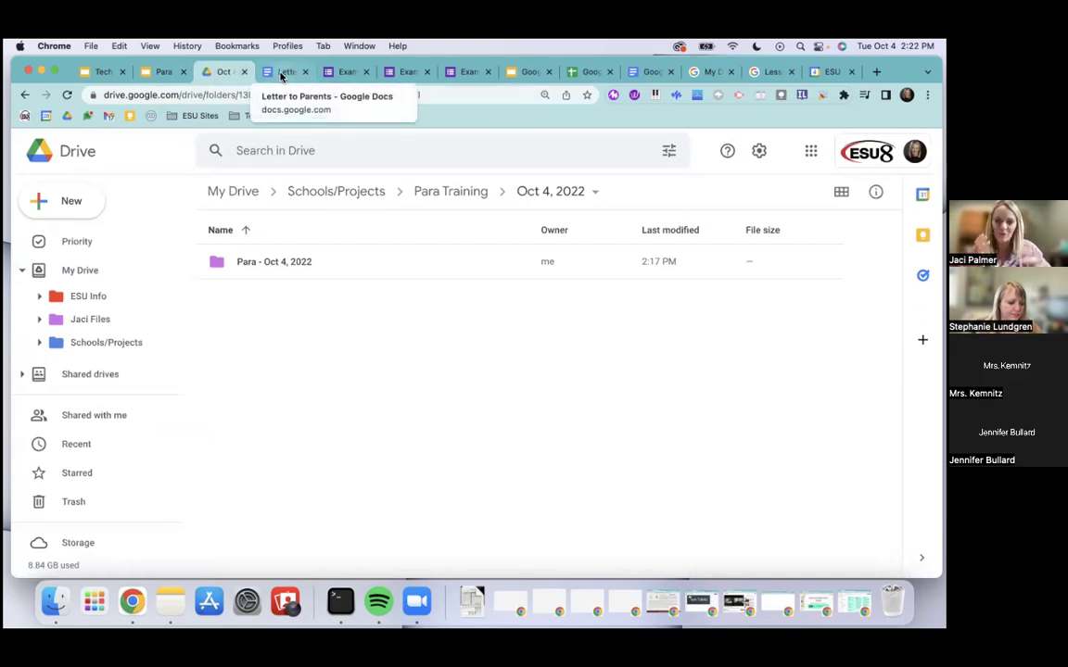
click(281, 74)
click(159, 72)
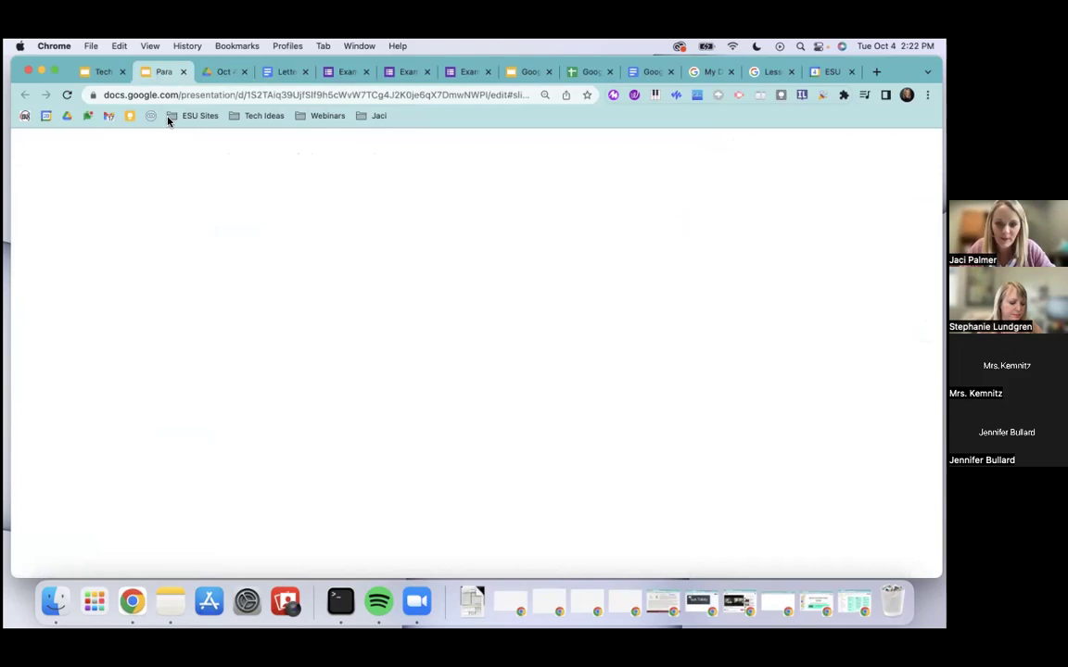
scroll(59, 386, down, 2)
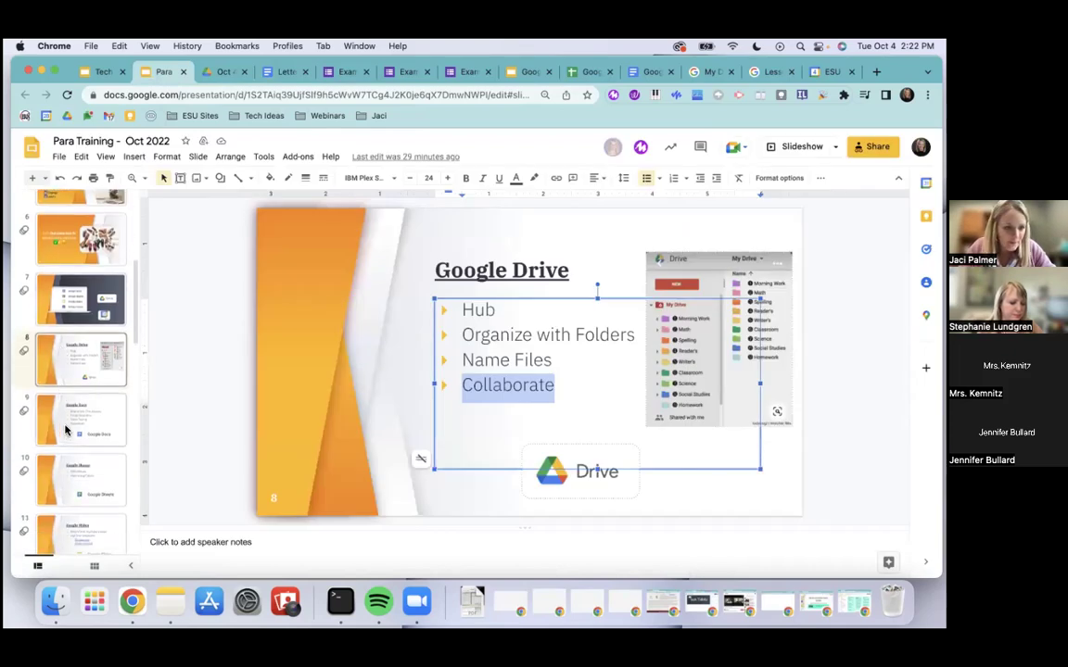
click(81, 420)
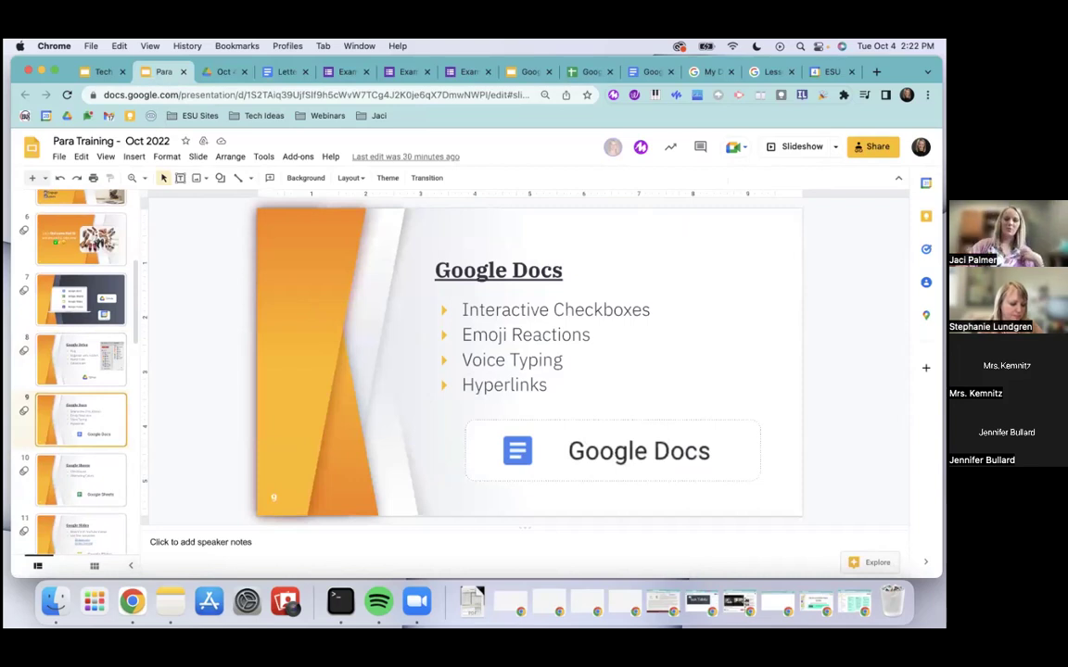
- Collapse My Drive in Drive and look through the file types that can be newly created
click(219, 71)
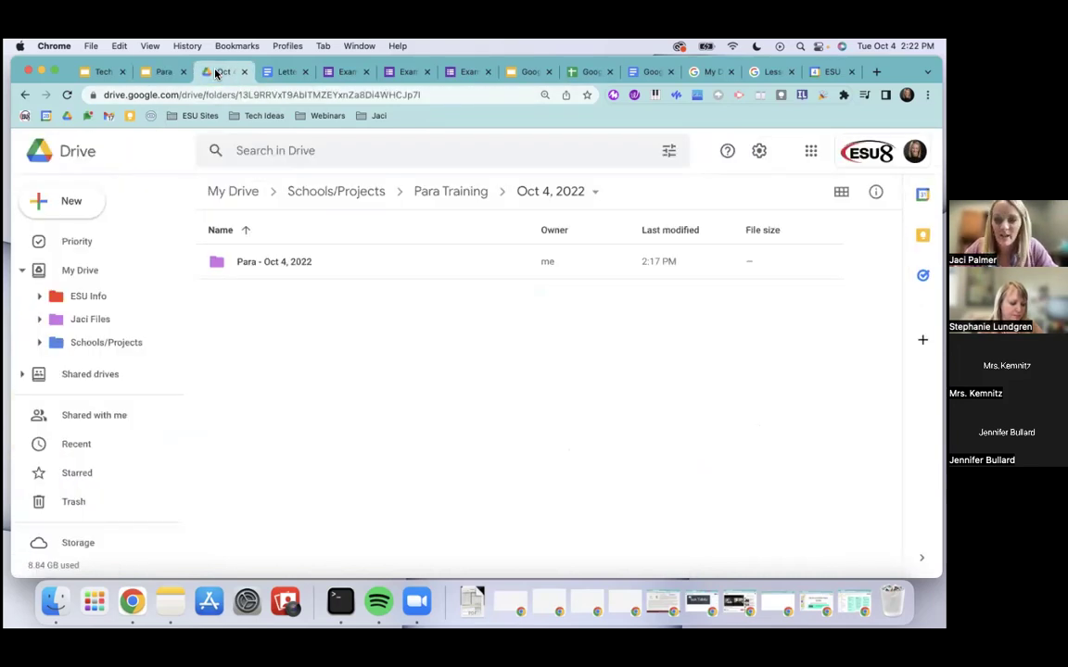
click(23, 270)
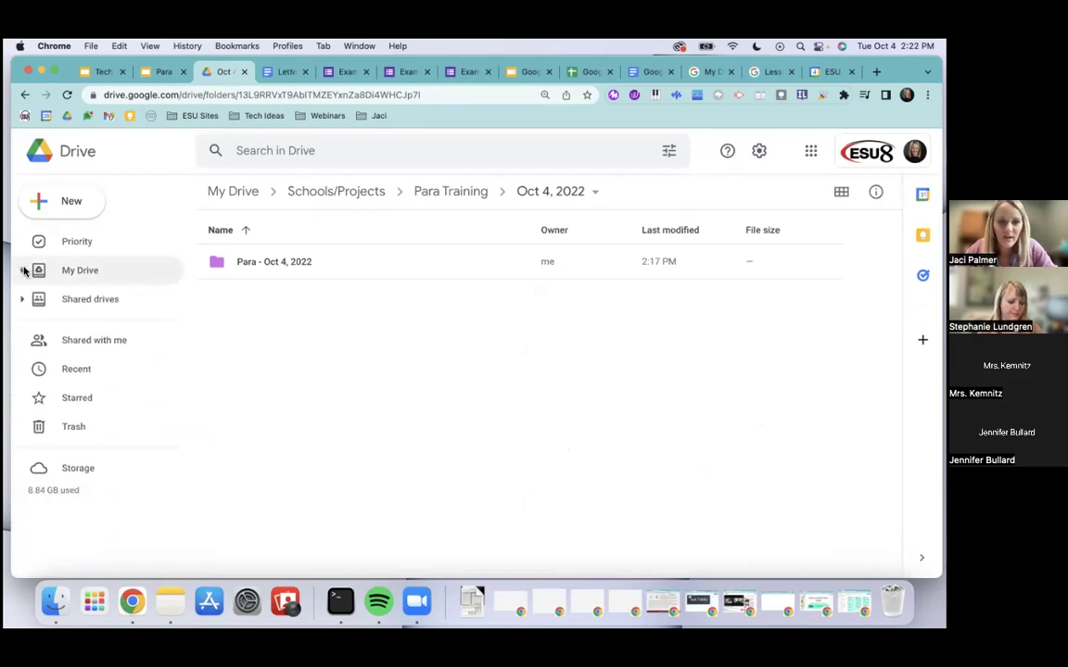
click(55, 217)
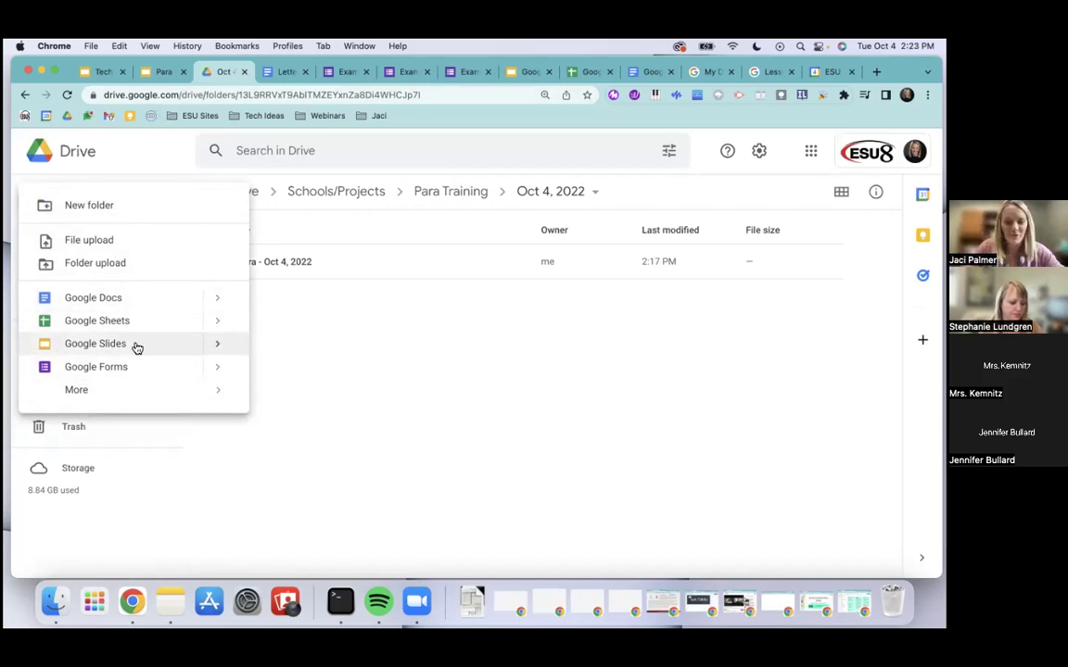
- Return to the Google Docs slide of the Para Training presentation and close the Letter to Parents document
click(151, 71)
click(304, 73)
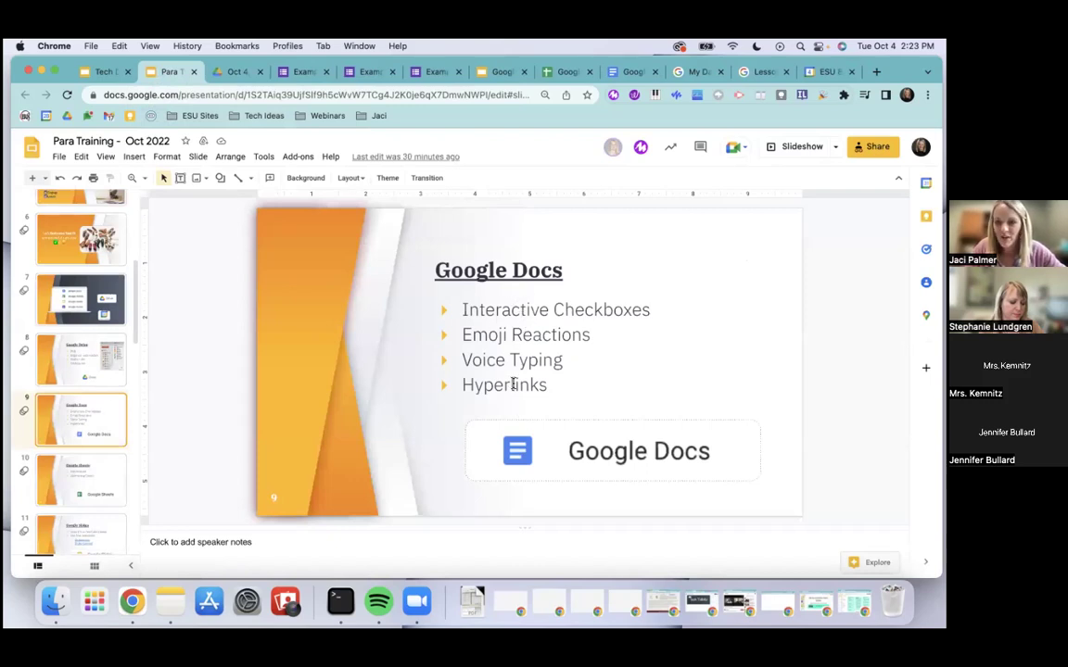
click(644, 313)
click(617, 334)
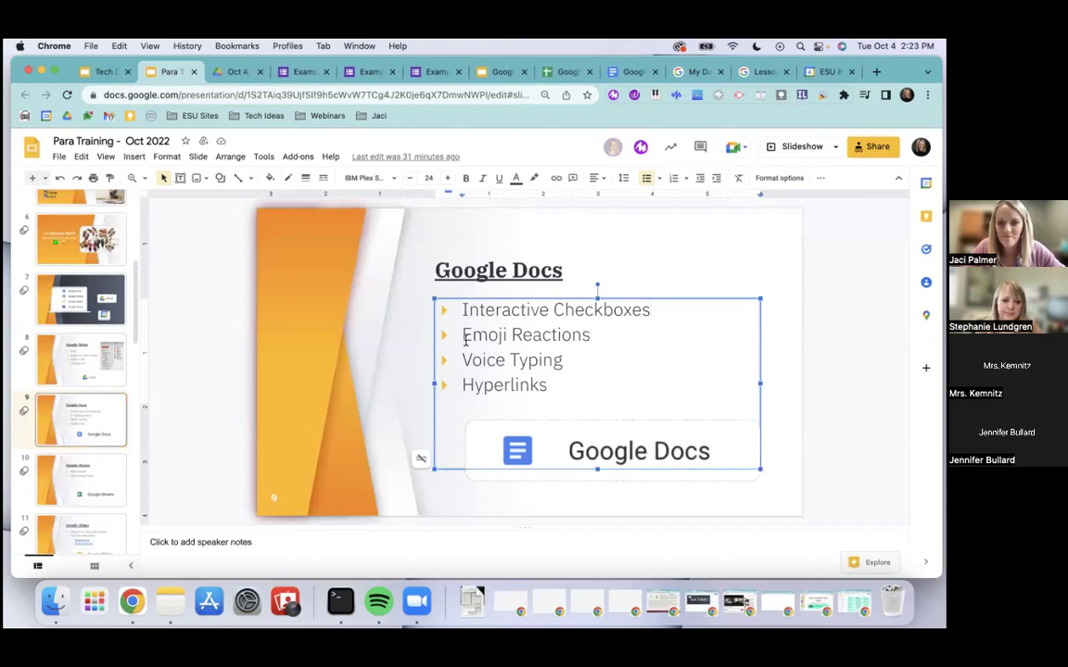
click(398, 346)
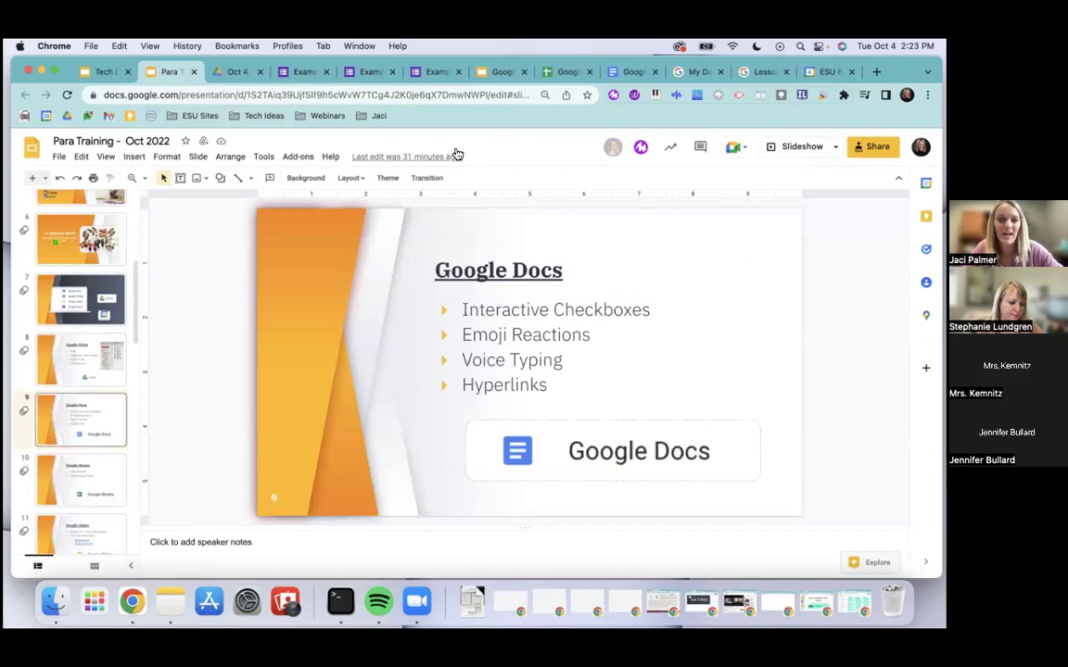
- Switch to the "Google Doc - Para Example" document and place the cursor on the blank line below the checklist
click(633, 72)
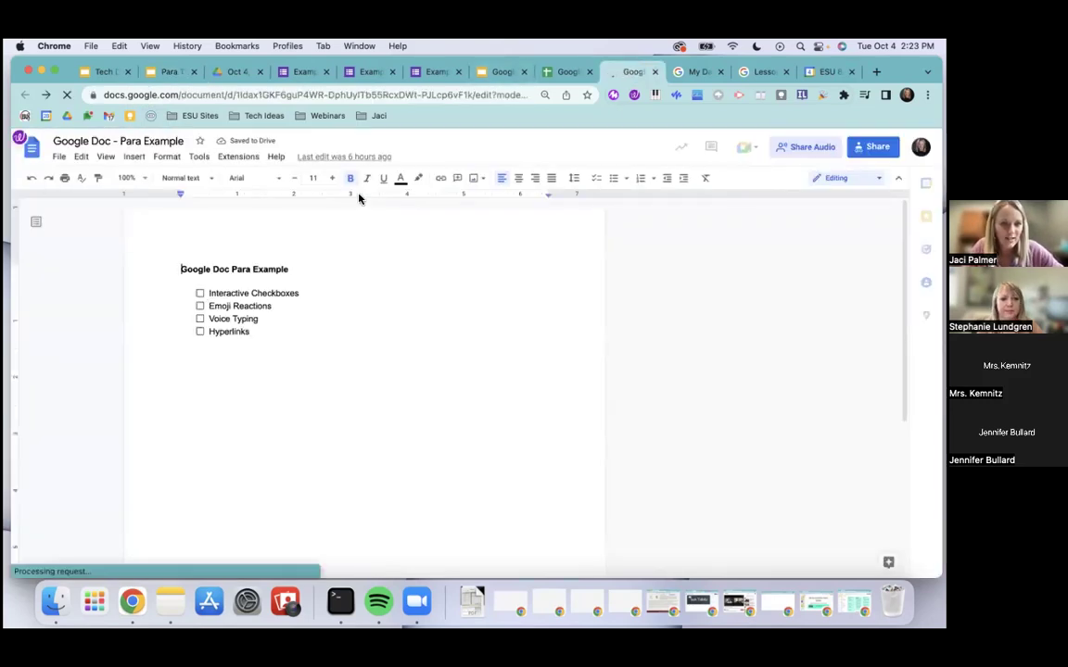
click(329, 302)
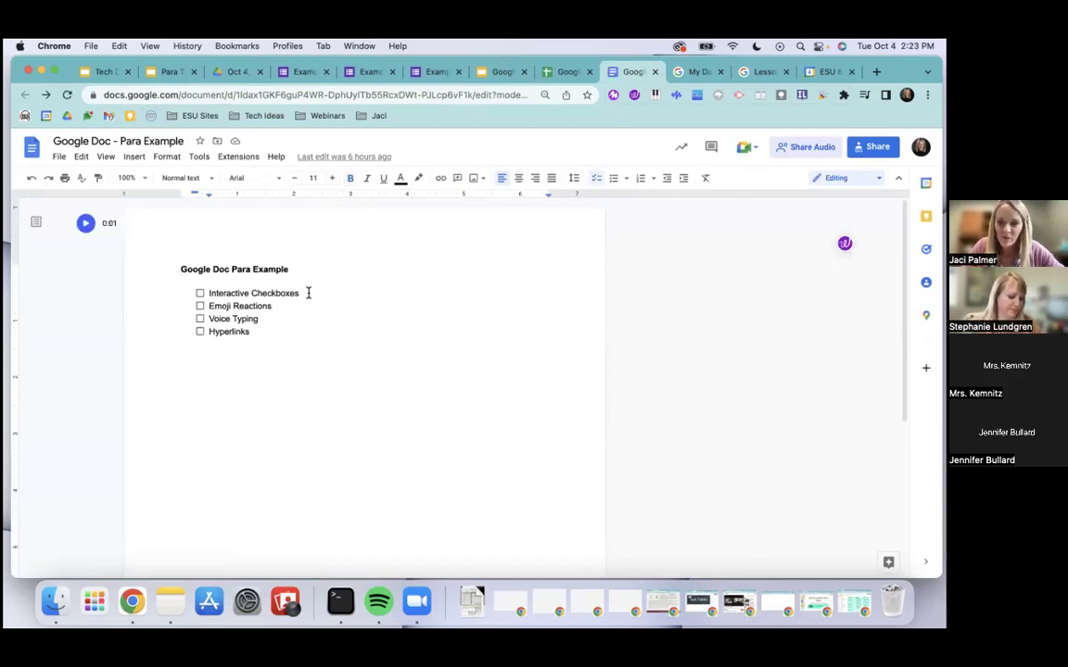
click(257, 359)
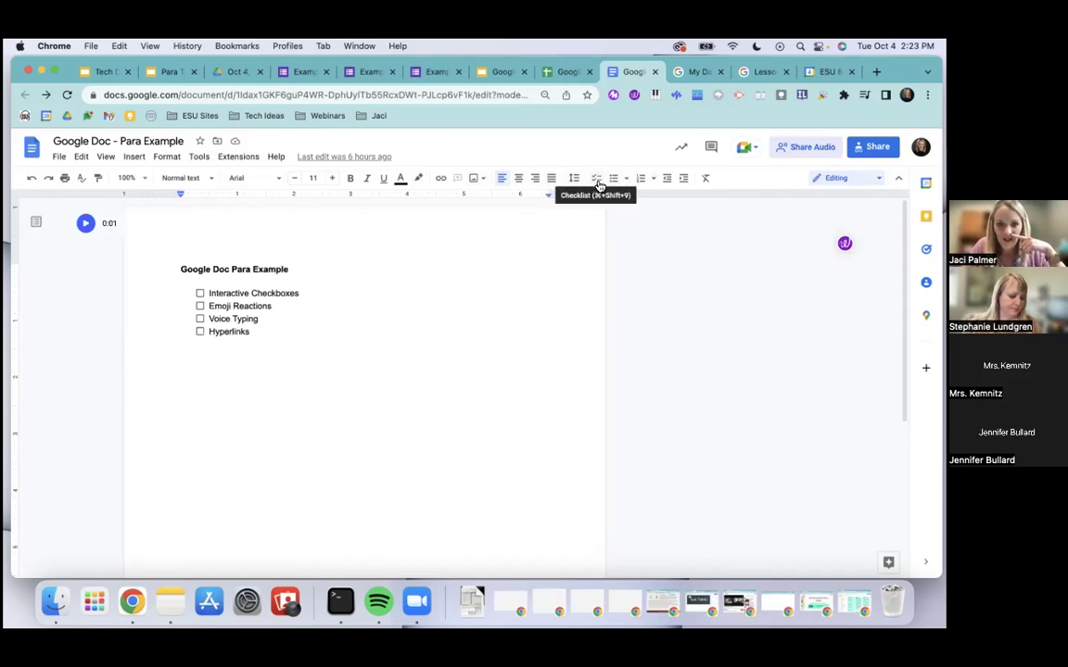
- Check off all four checklist items, from Interactive Checkboxes to Hyperlinks, then uncheck them all
click(200, 294)
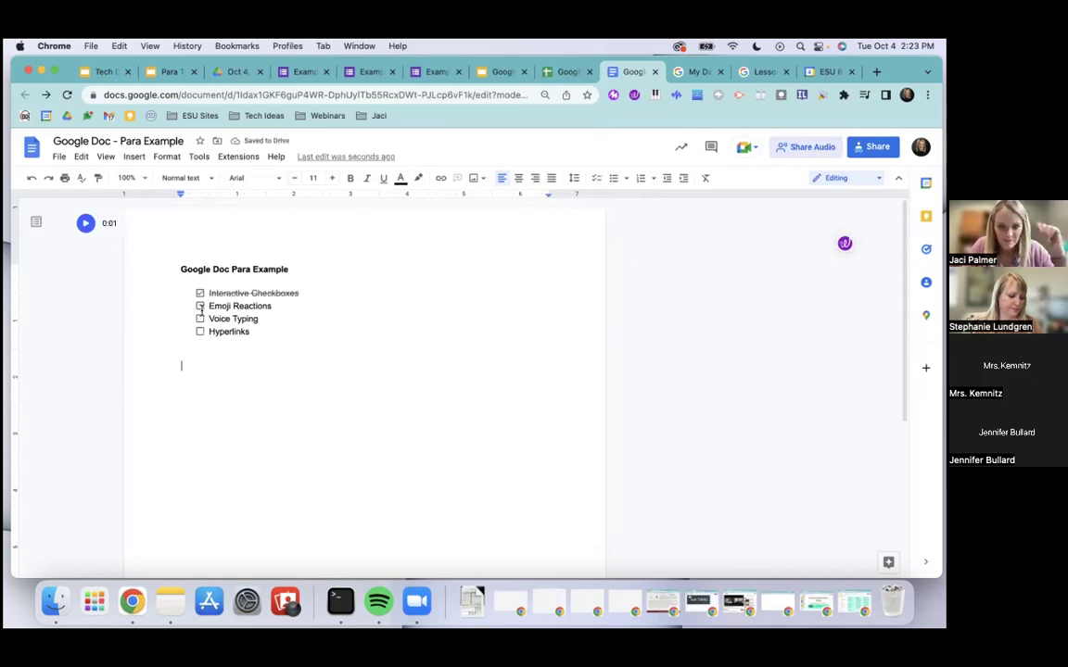
click(200, 319)
click(200, 331)
click(199, 306)
click(201, 332)
click(200, 318)
click(200, 306)
click(200, 294)
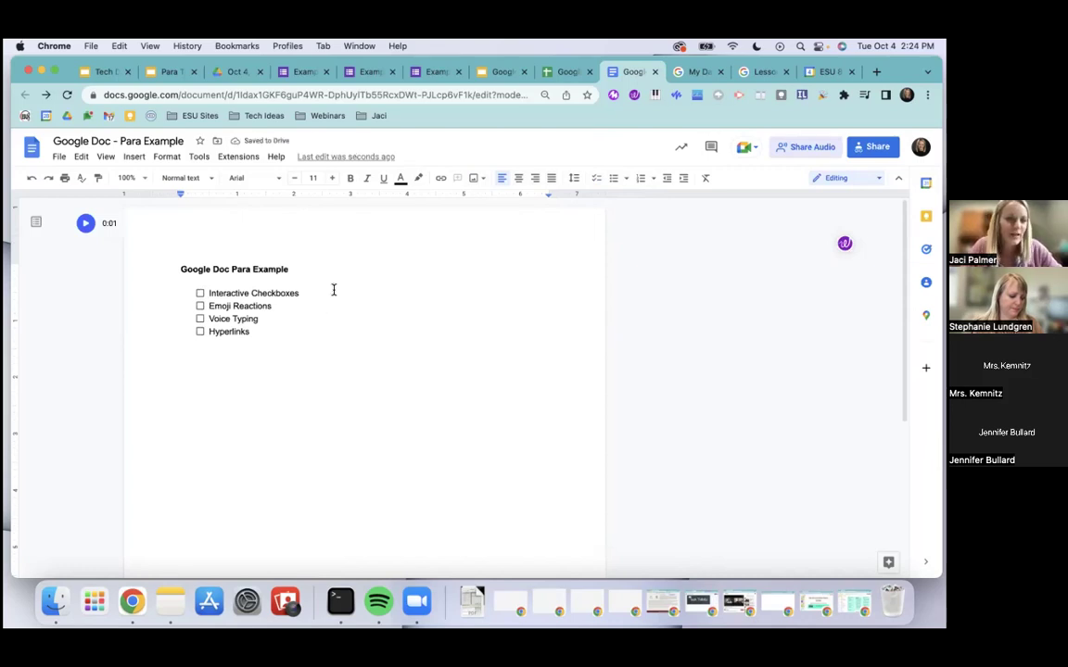
- Check off the Interactive Checkboxes item in the checklist
click(207, 293)
click(200, 293)
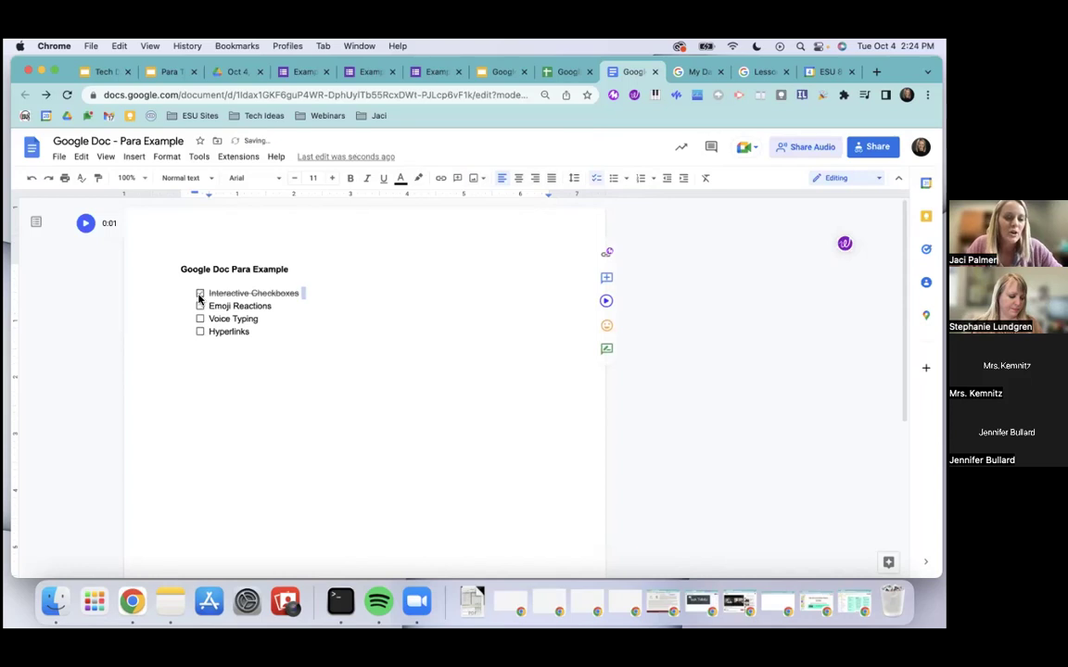
- Examine the document's insert options, from images and emoji to table of contents, and its editing and extension commands
click(236, 369)
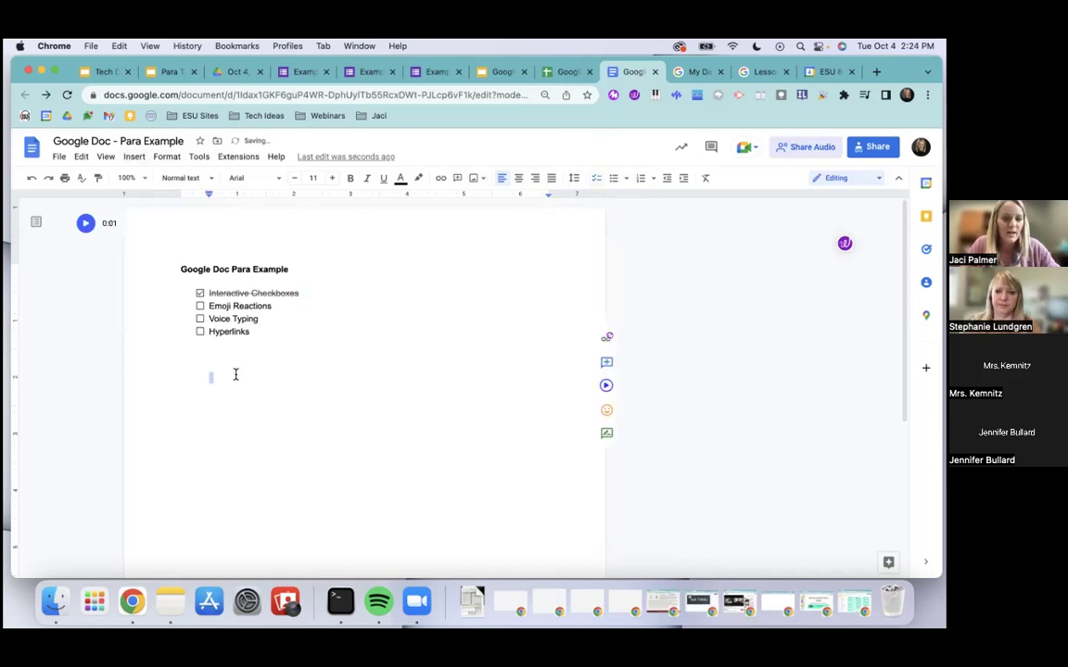
click(135, 158)
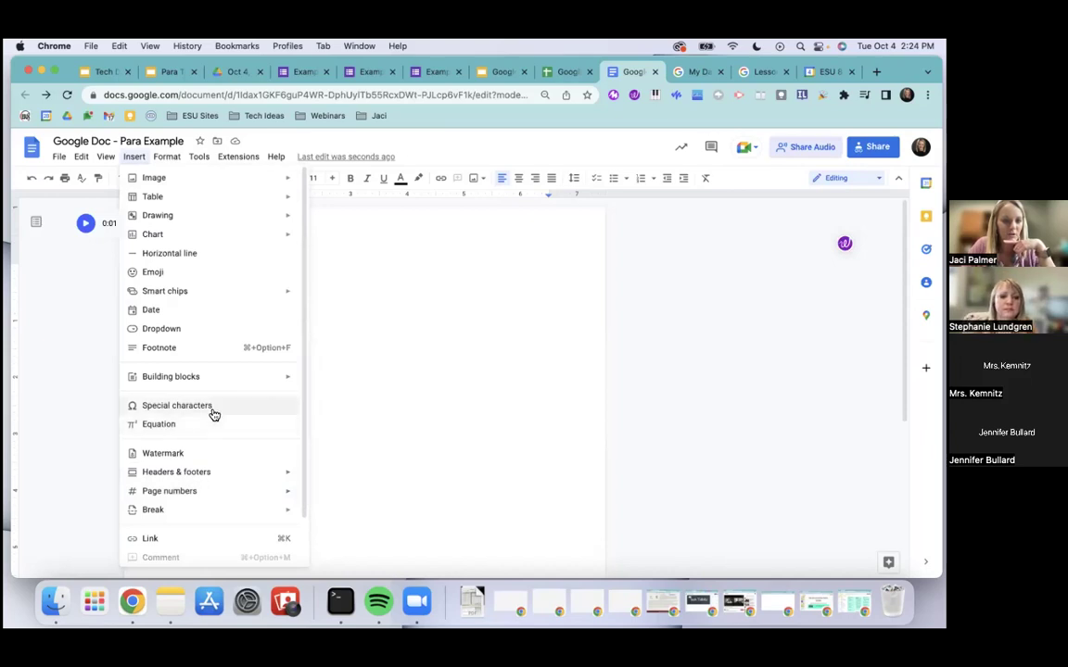
scroll(213, 414, down, 3)
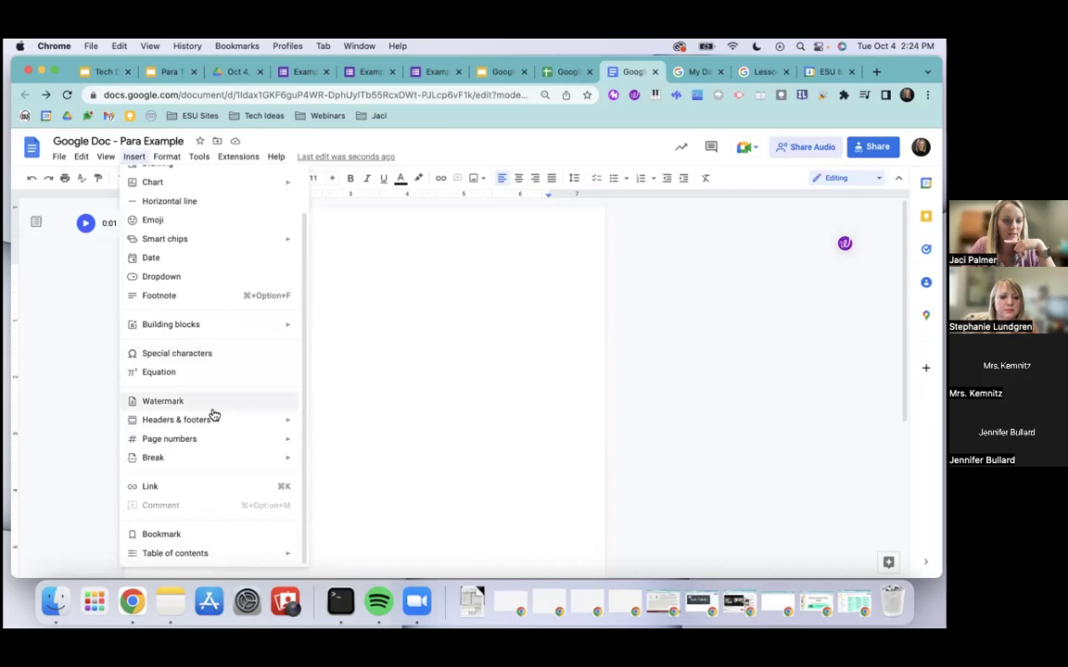
scroll(213, 415, up, 3)
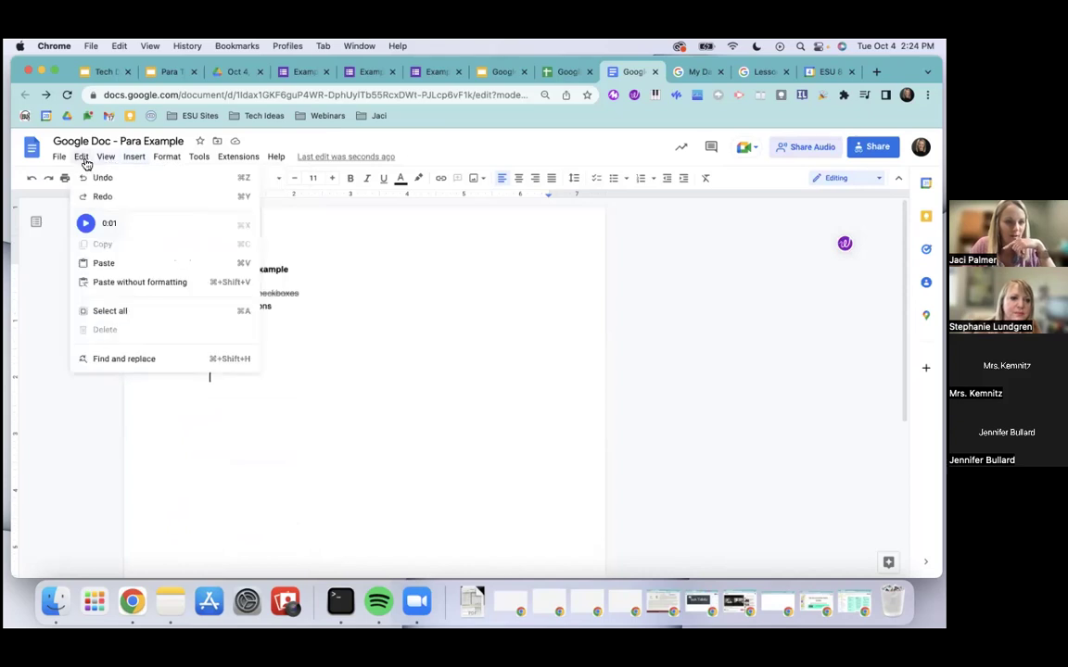
mouse_move(168, 161)
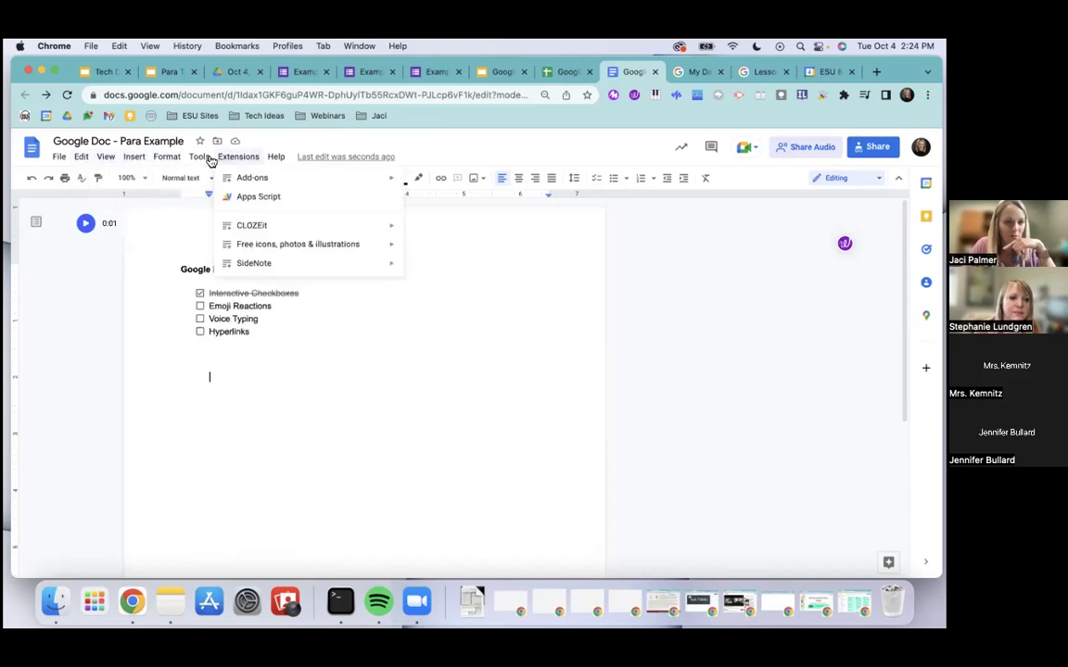
mouse_move(133, 159)
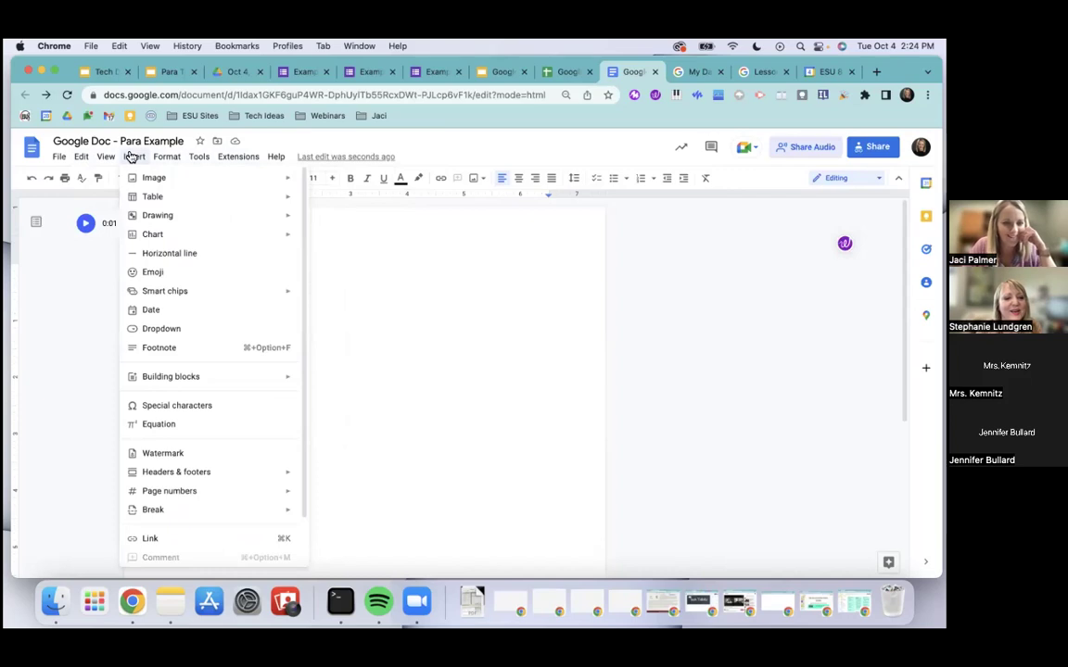
scroll(167, 306, down, 2)
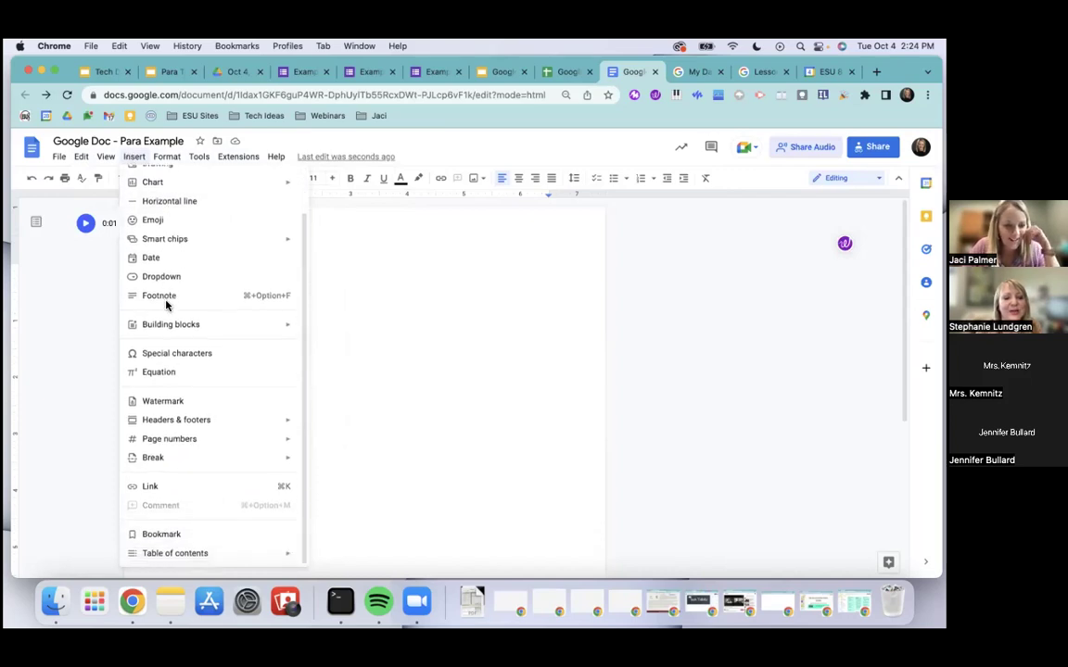
click(395, 448)
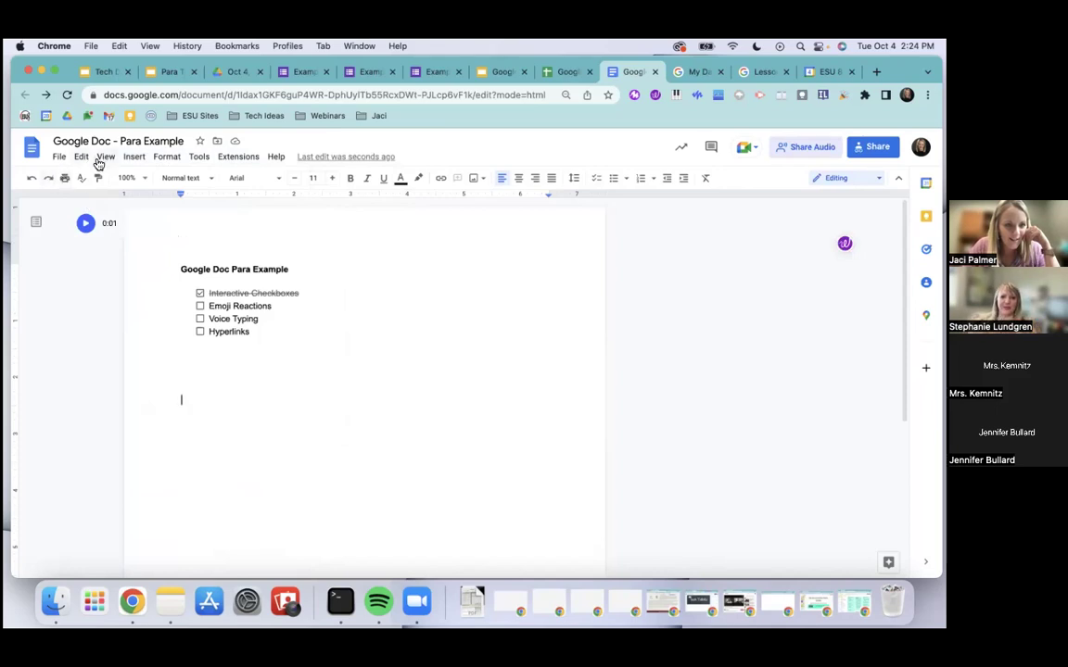
- Reload the document and examine its insert options again, including Emoji and Emoji reaction
click(69, 97)
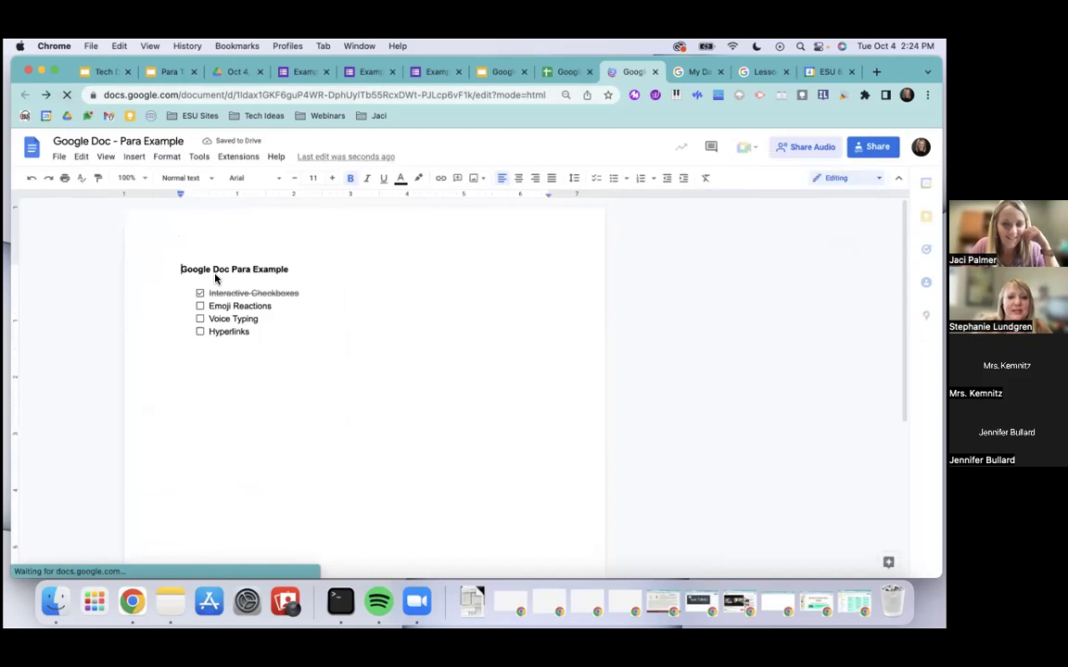
click(138, 160)
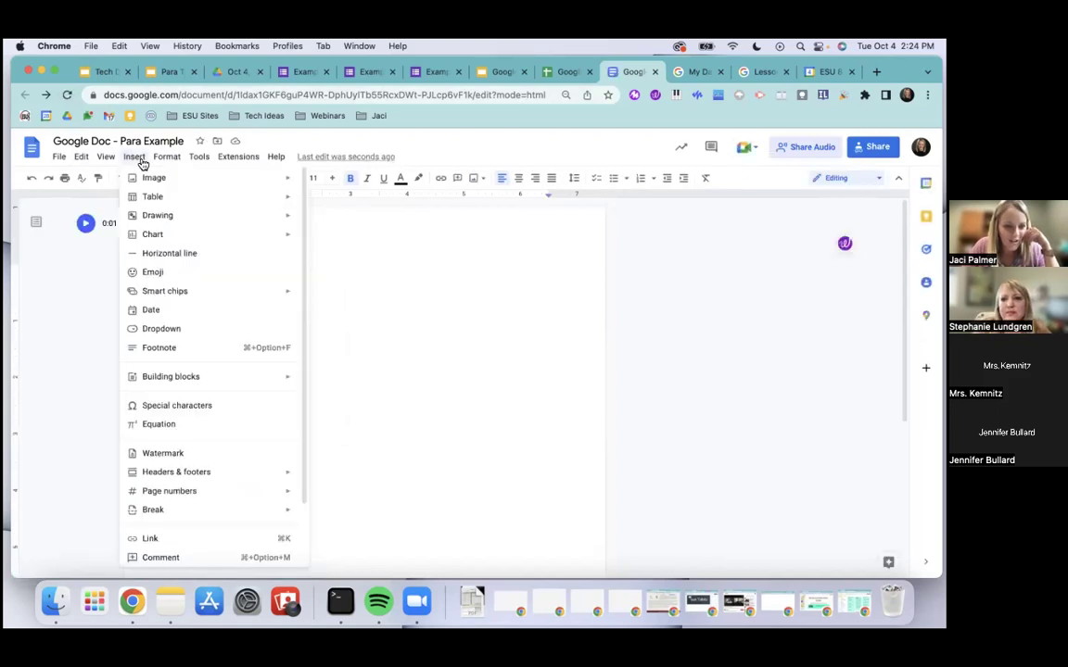
scroll(172, 288, down, 2)
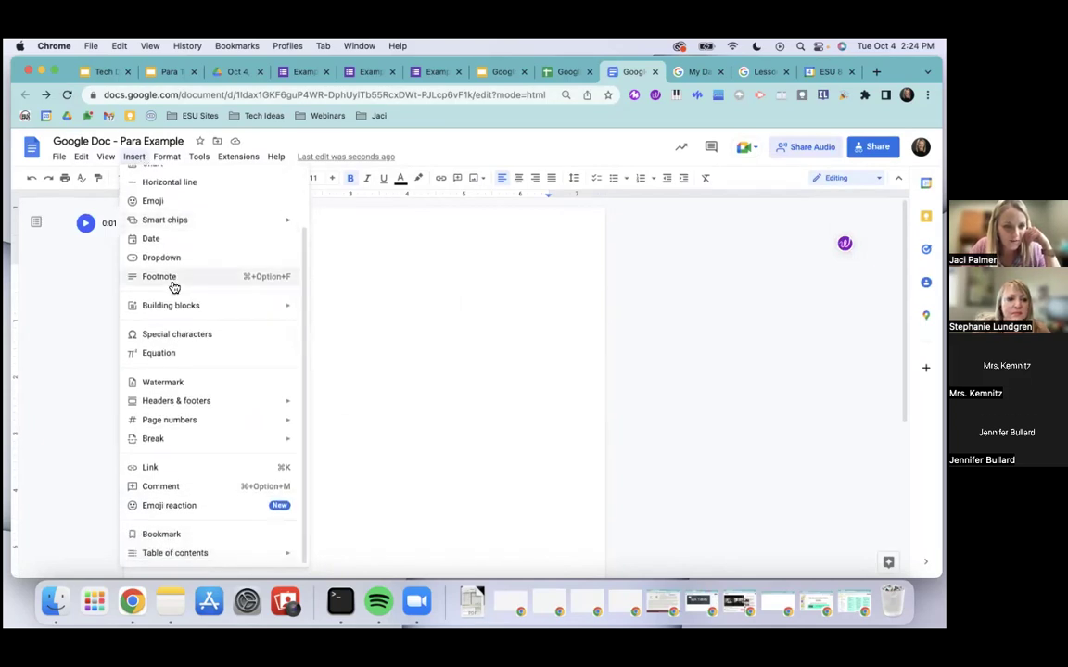
scroll(173, 288, up, 1)
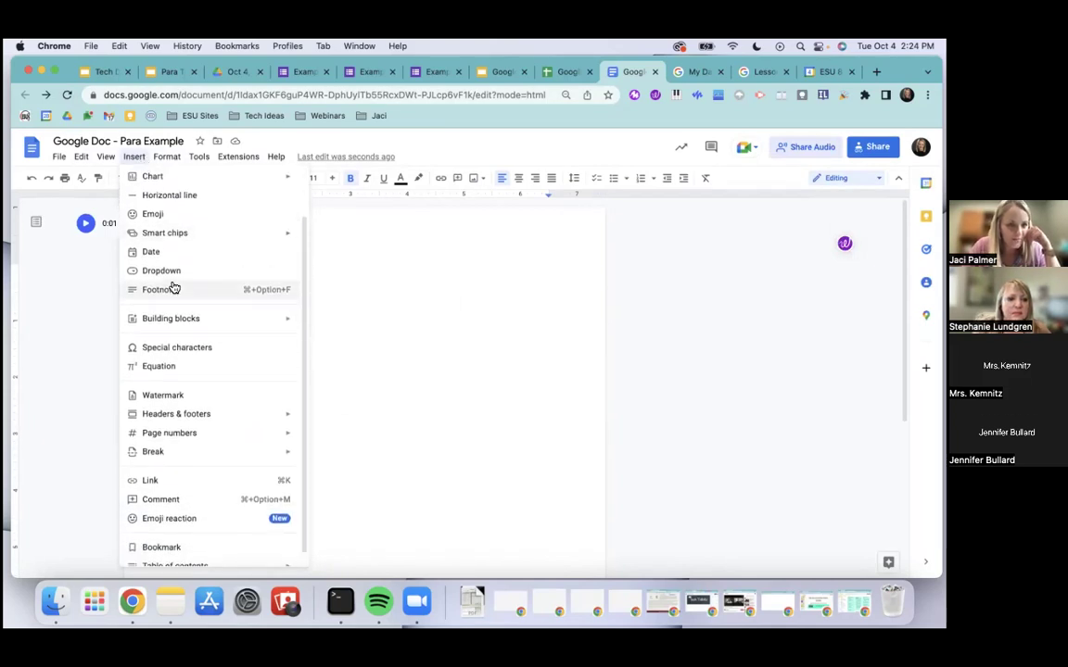
click(398, 319)
- Start a second checklist a few lines below the existing one, with the items "Asdf" and "asdf"
click(282, 340)
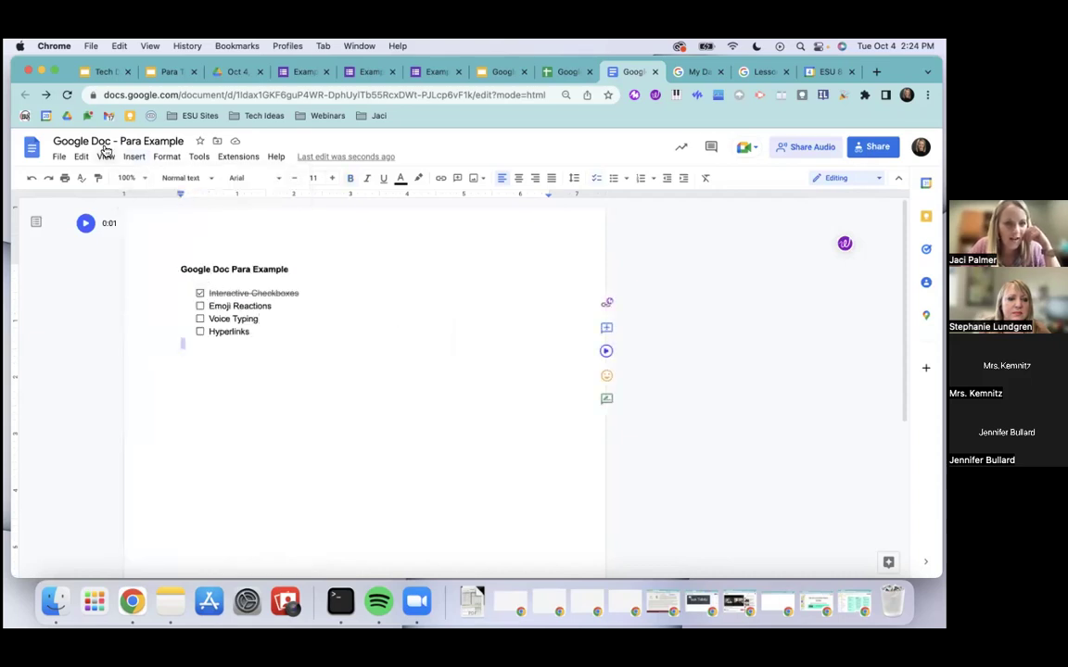
click(597, 180)
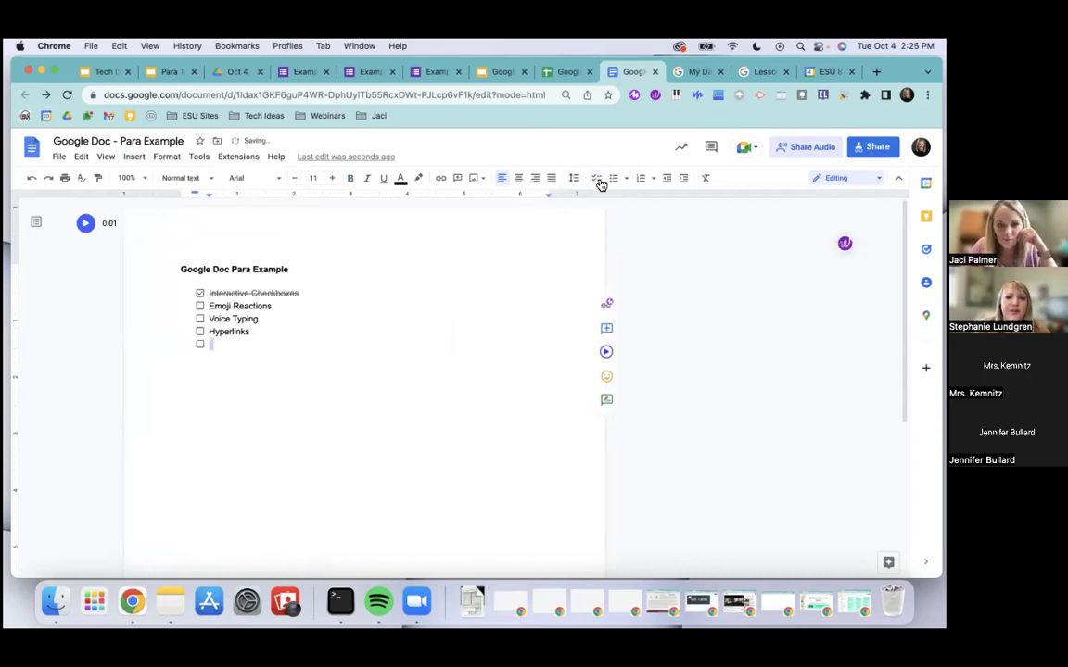
key(BackSpace)
key(Return)
key(Return)
click(598, 179)
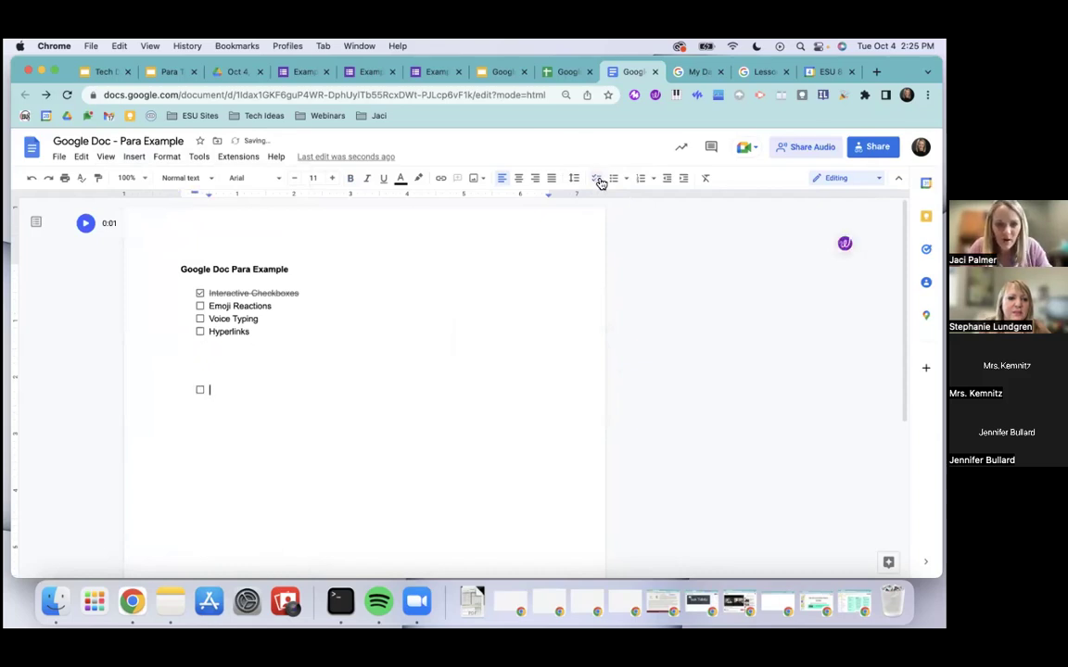
text(asdf)
key(Return)
text(asdf)
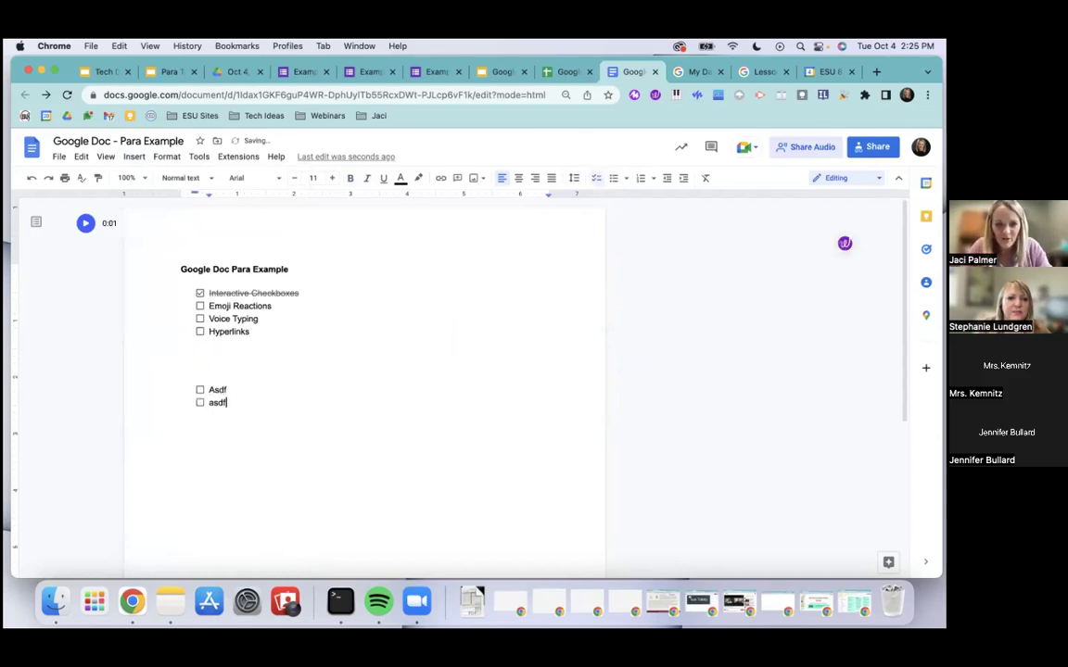
- Delete the two-item "Asdf" checklist below the main checklist
click(119, 381)
key(Return)
key(BackSpace)
key(shift+Down)
key(shift+Down)
key(BackSpace)
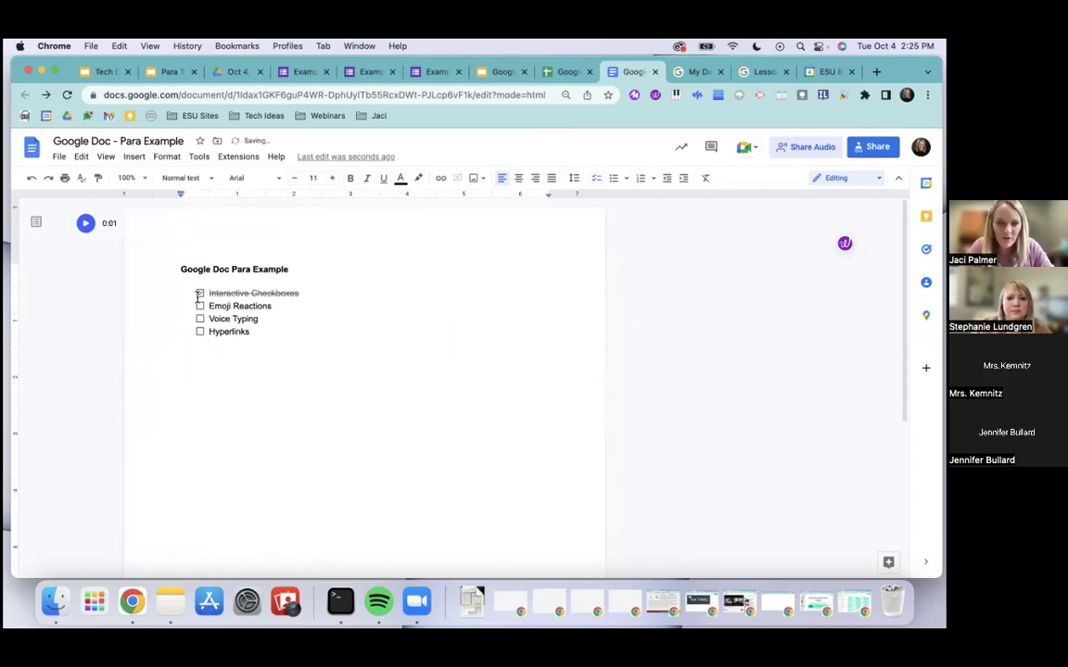
- Insert the smiling face with hearts emoji on the blank line below the checklist
click(134, 158)
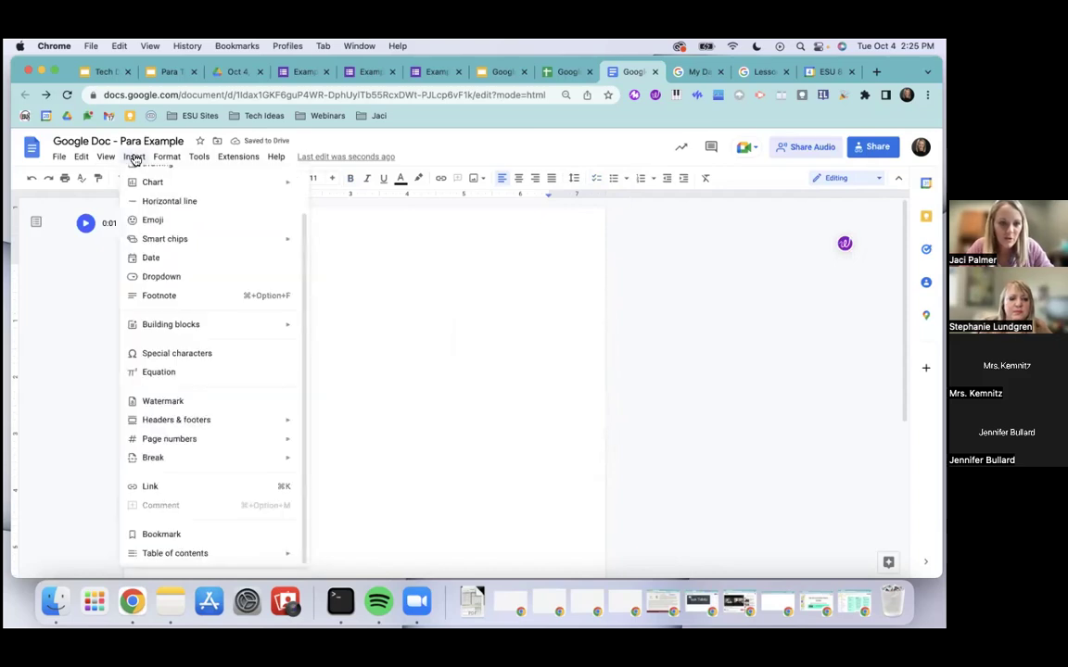
click(165, 224)
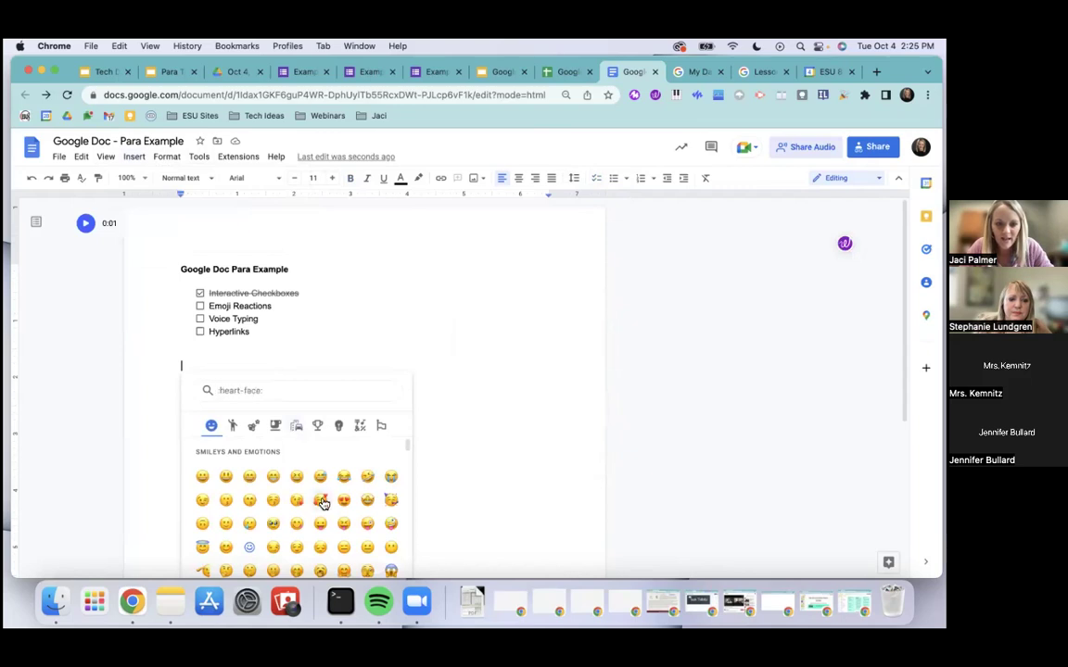
click(319, 500)
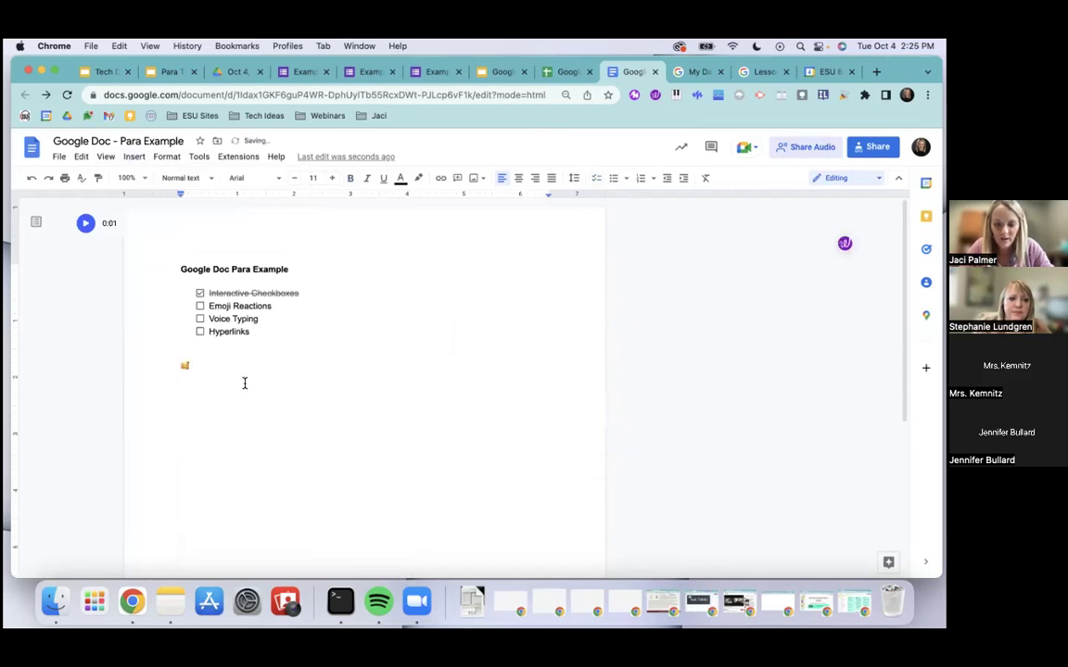
- Check the insert options for Emoji reaction, then delete the emoji below the checklist
click(136, 158)
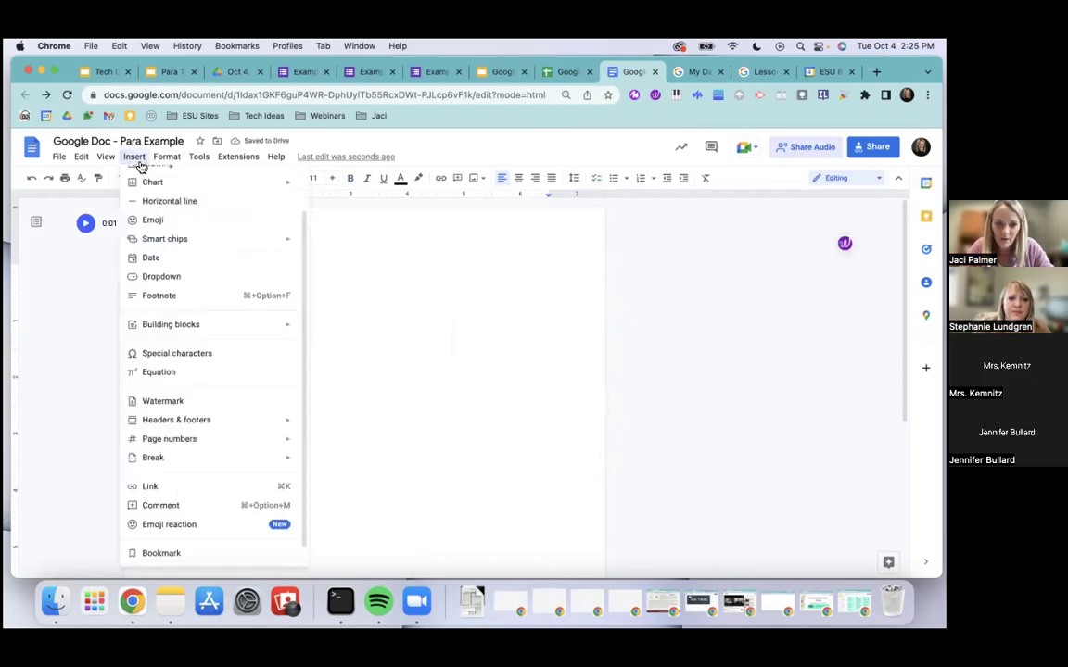
click(393, 359)
key(BackSpace)
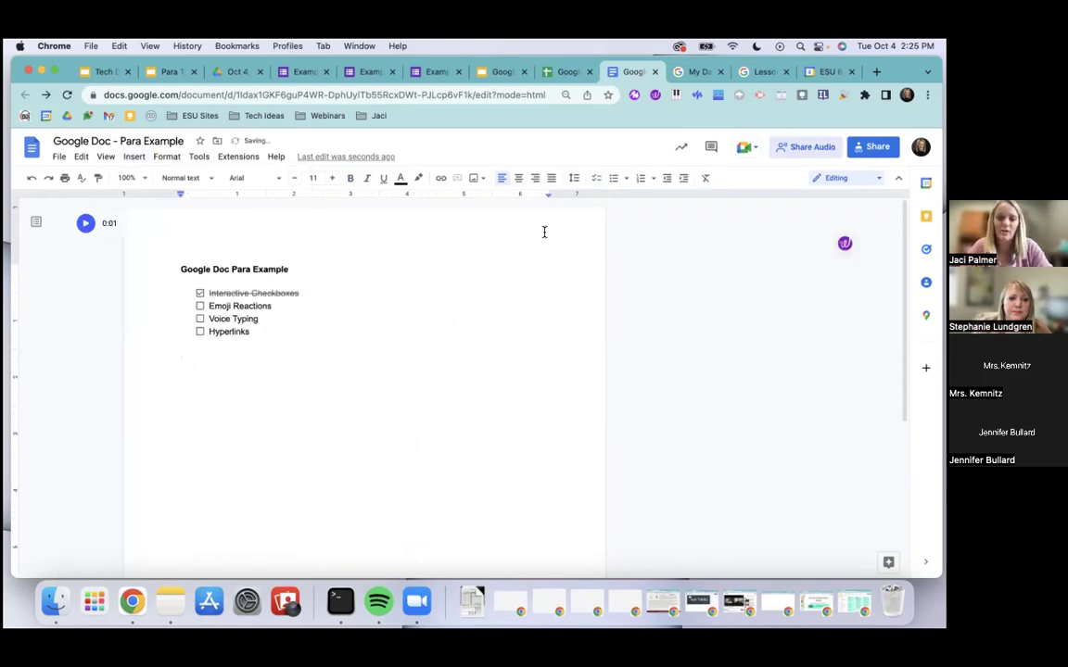
- Add a heart-eyes emoji reaction beside the Interactive Checkboxes item
click(546, 290)
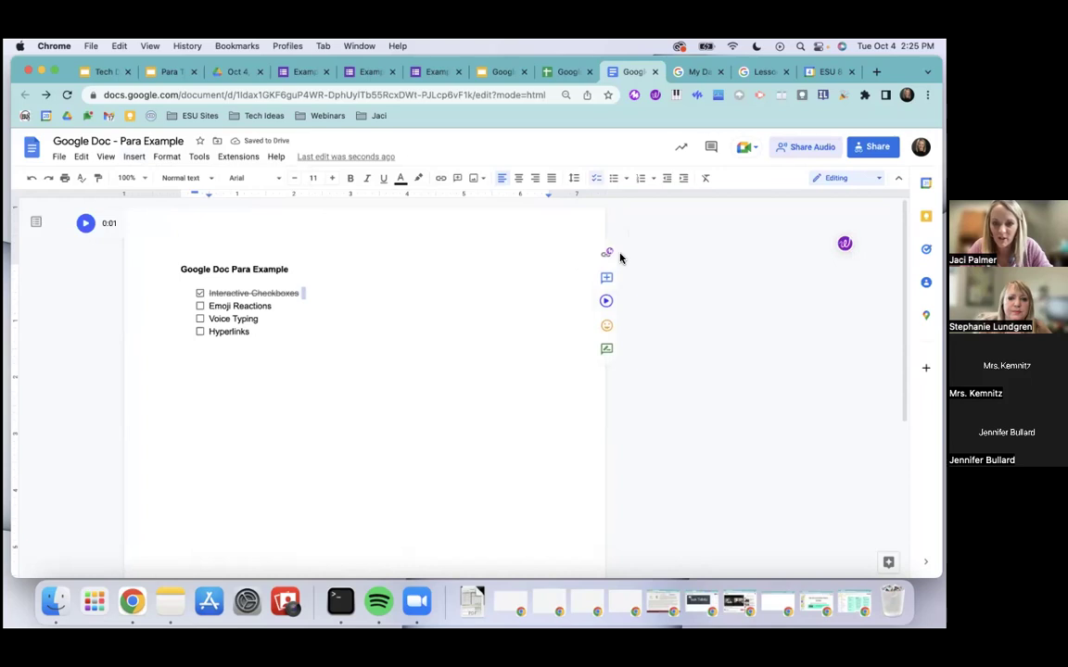
click(607, 329)
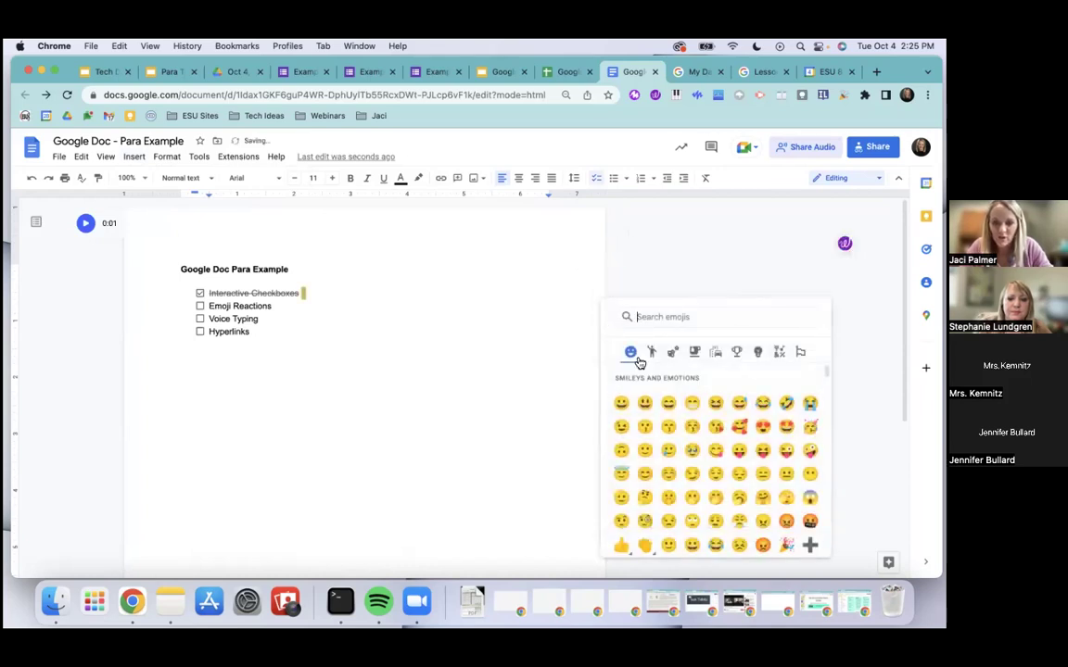
click(761, 427)
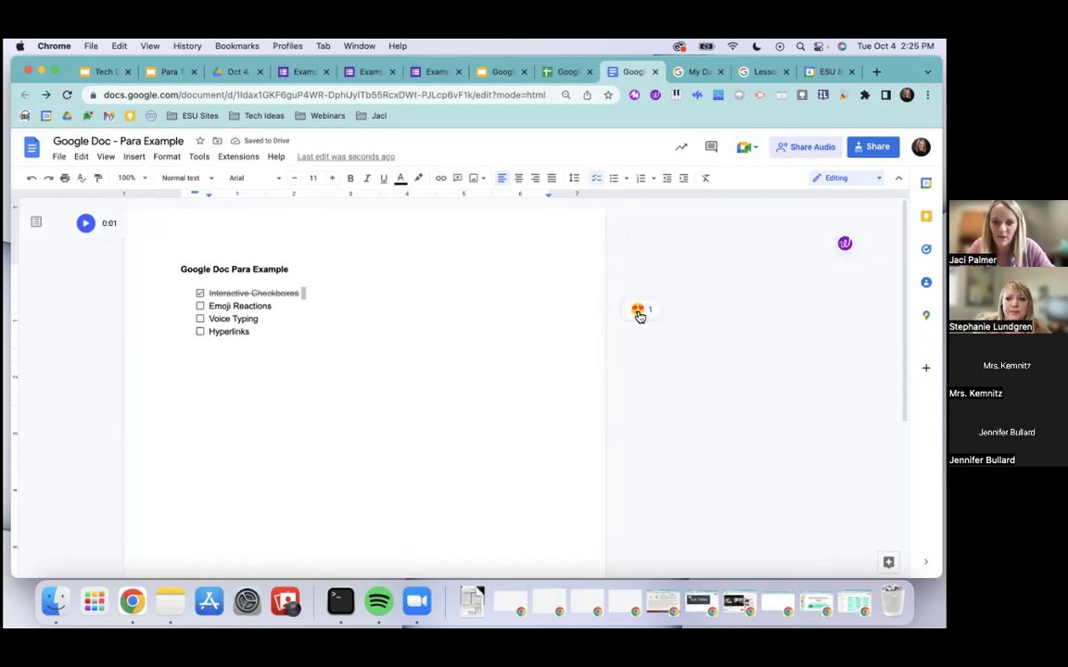
- Add a clapping-hands emoji next to the heart-eyes reaction on the Interactive Checkboxes item
mouse_move(652, 312)
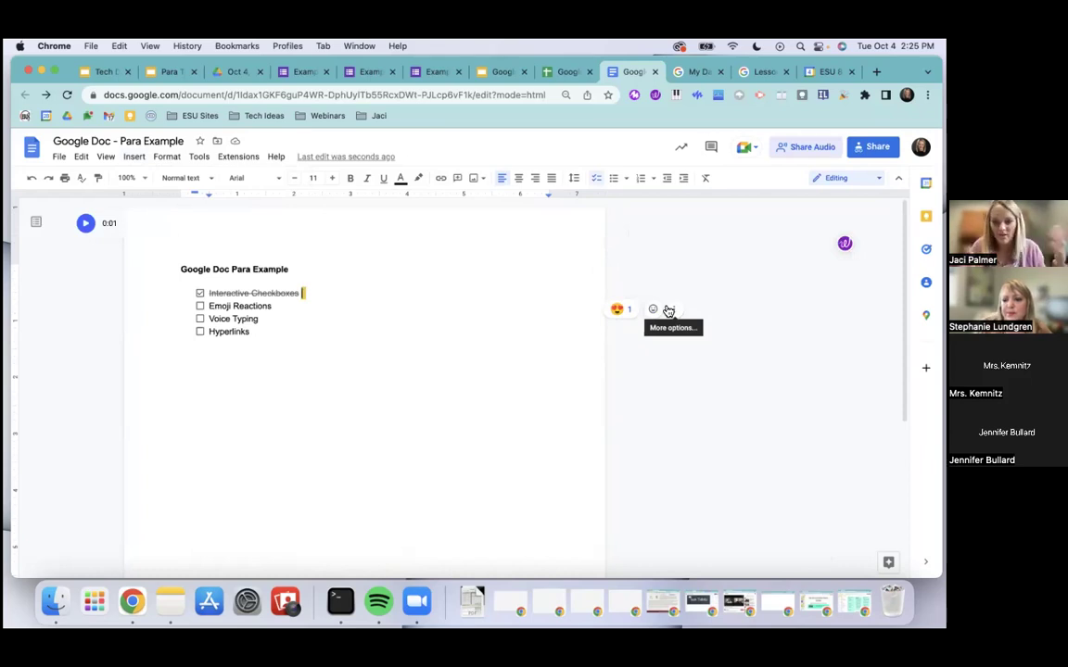
click(668, 311)
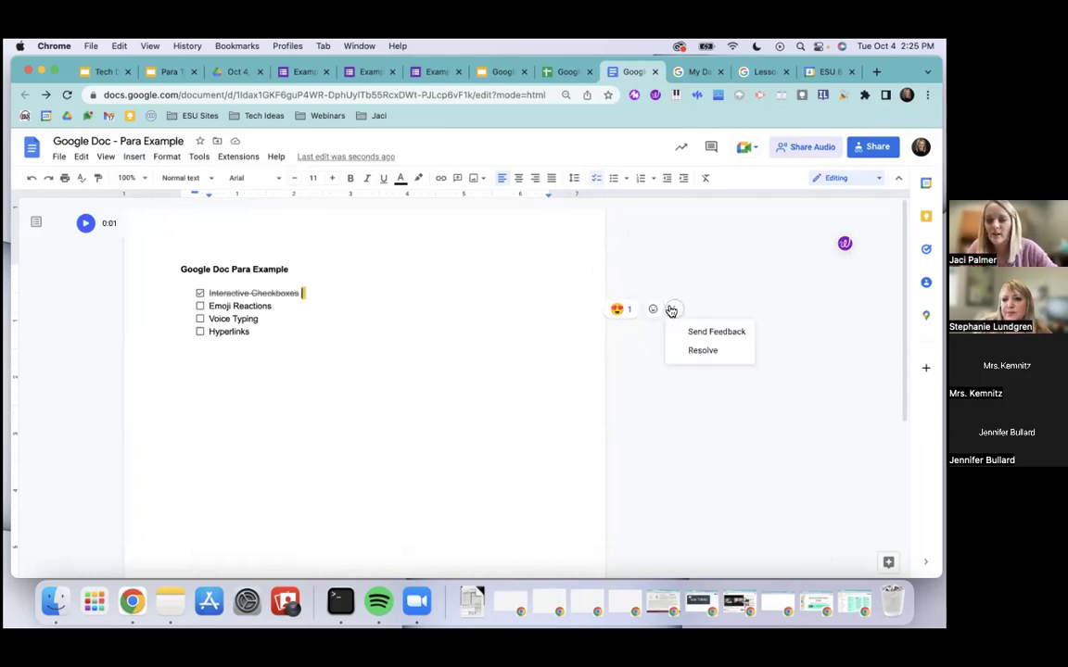
click(652, 310)
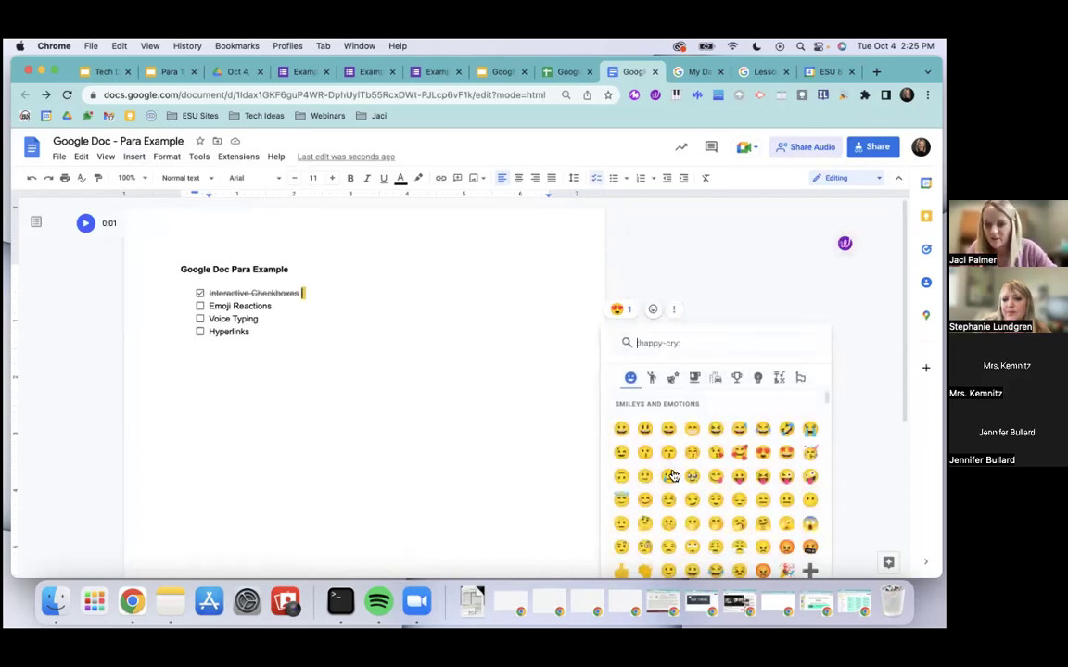
scroll(674, 477, down, 2)
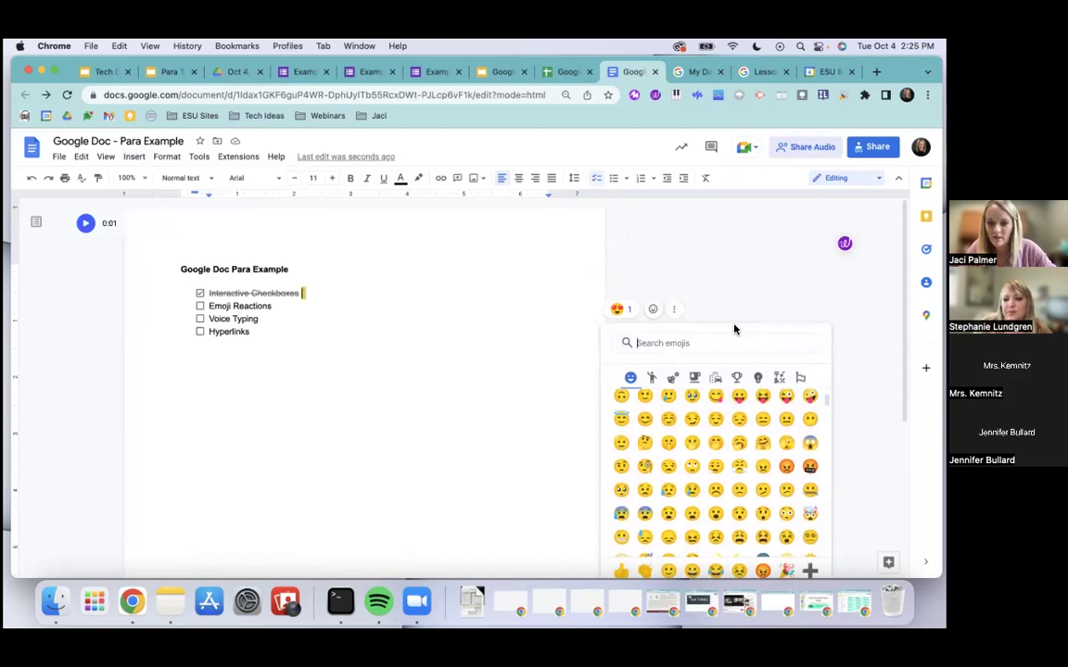
click(645, 573)
click(671, 373)
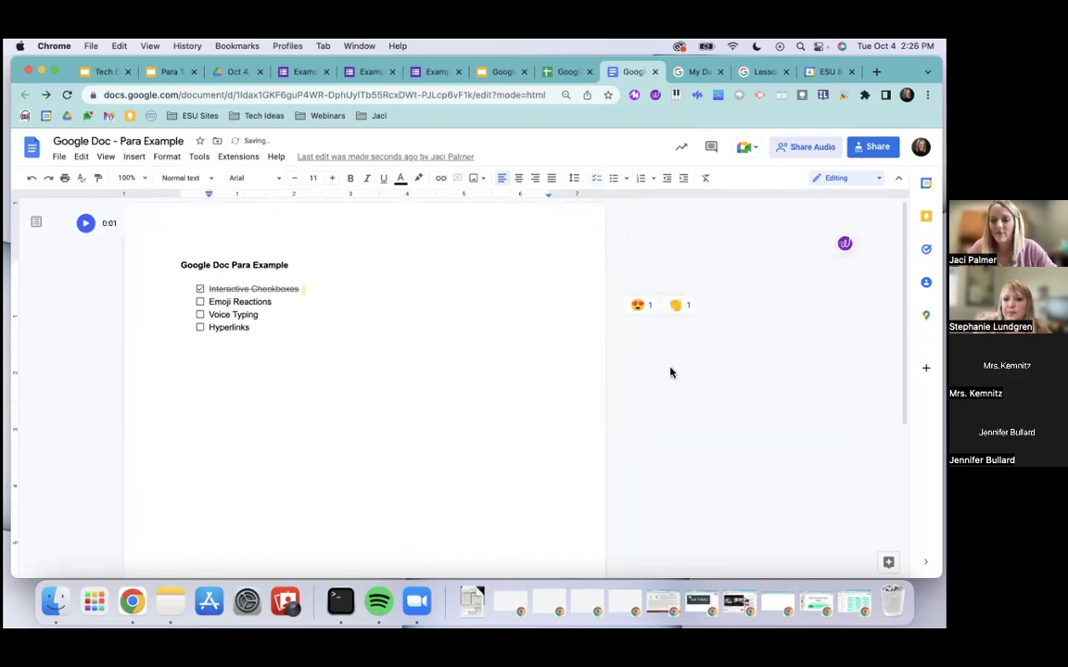
- Resolve the emoji reactions on the Interactive Checkboxes item and check off the Emoji Reactions item
click(714, 307)
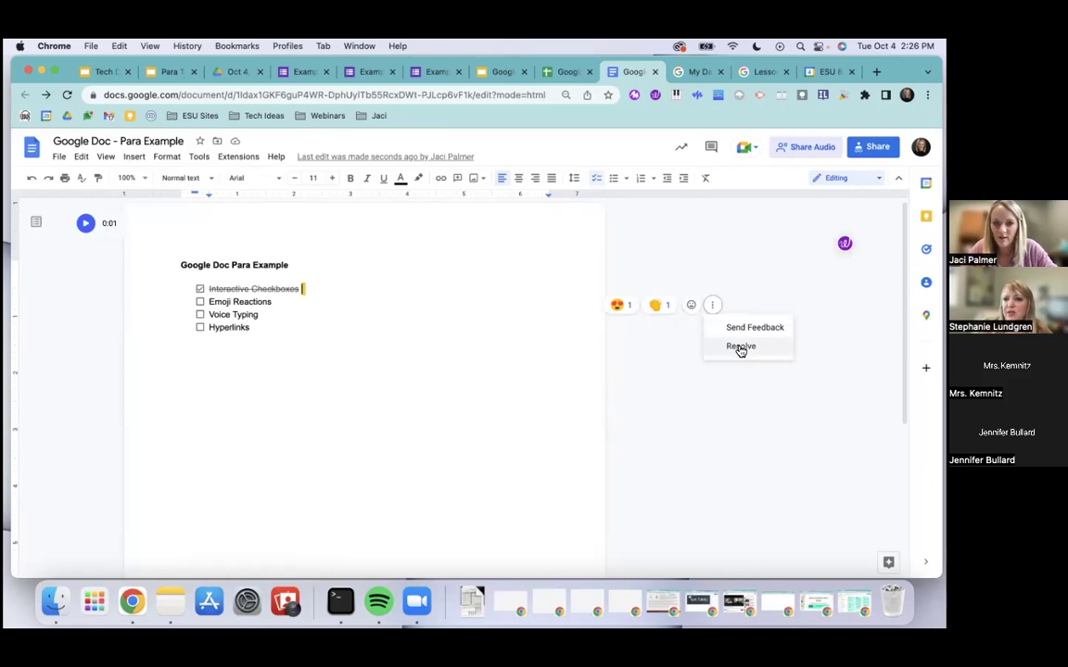
click(740, 348)
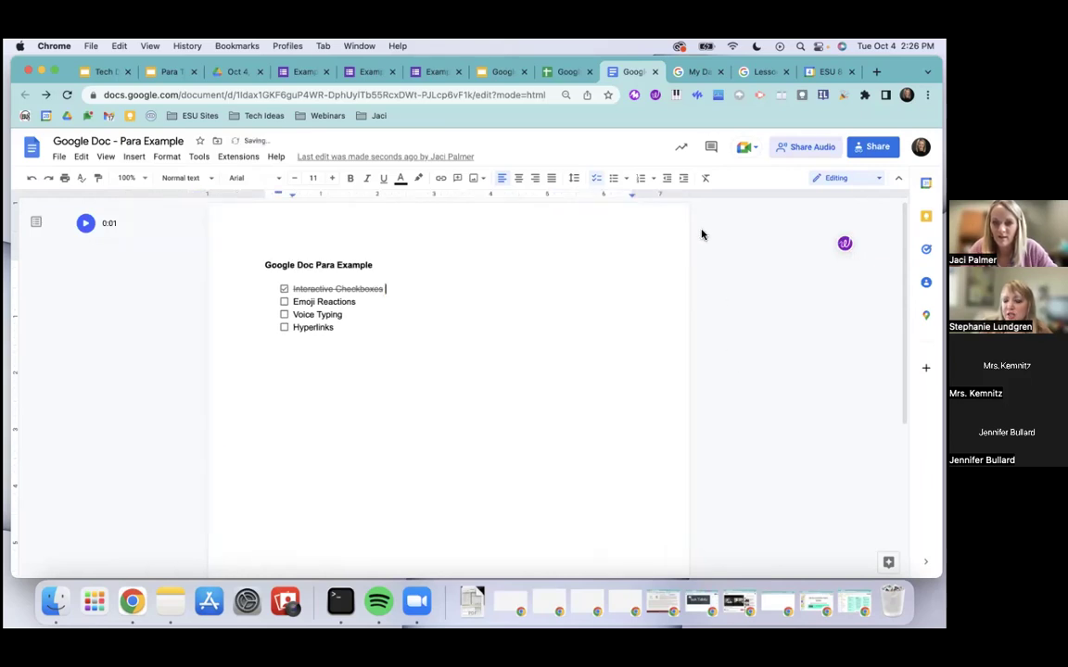
click(436, 298)
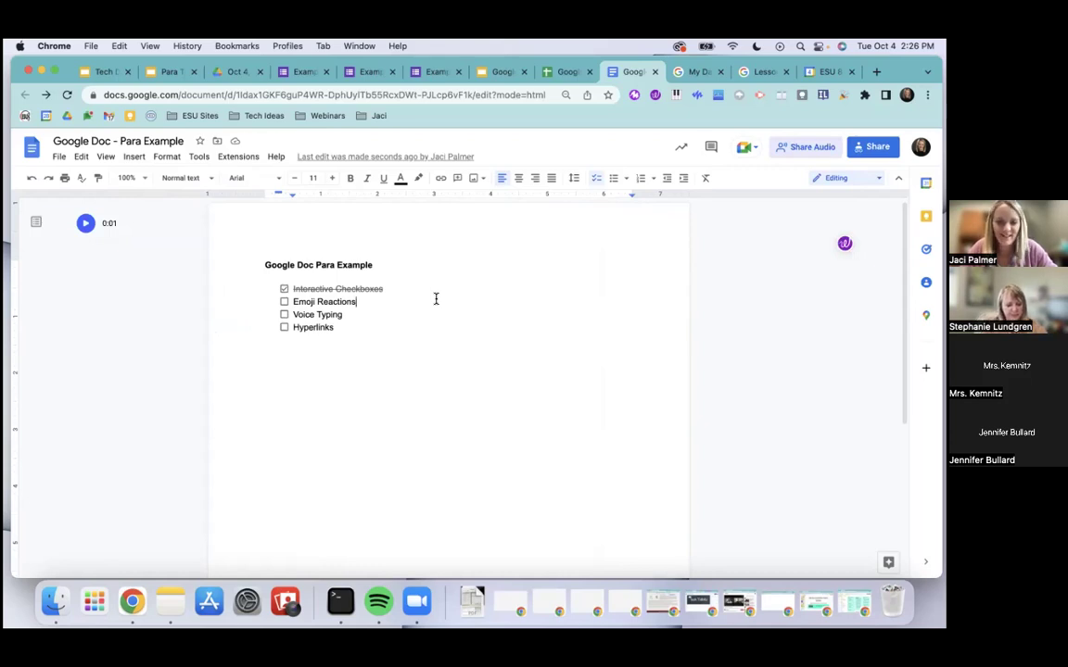
click(284, 303)
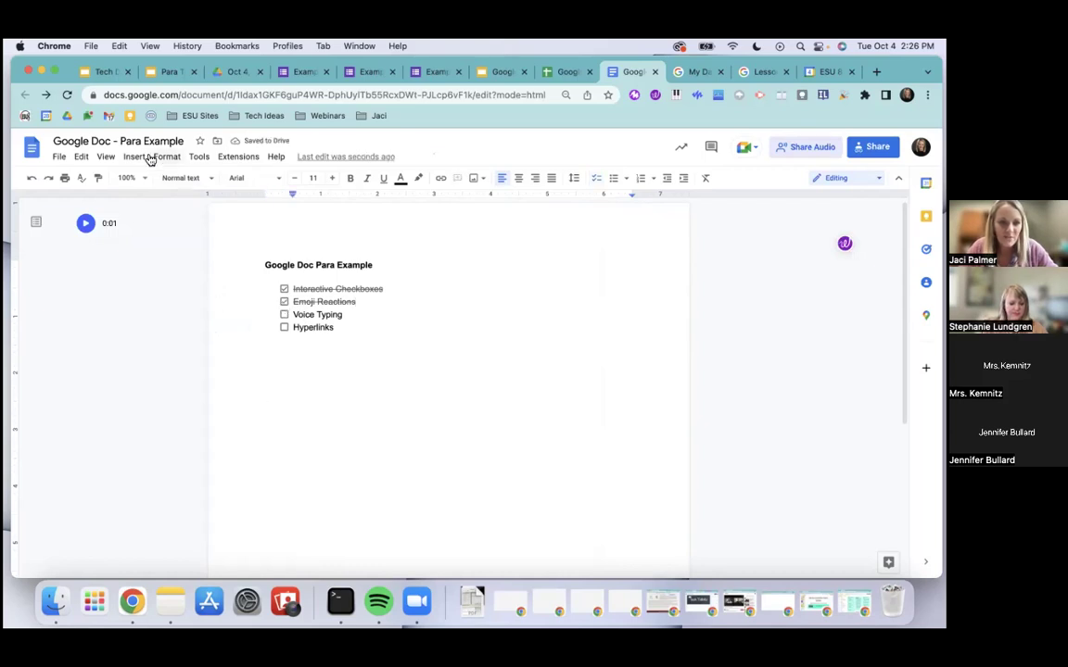
- Use voice typing to dictate two sentences about the microphone converting words to text below the checklist, and check off the Voice Typing item
click(109, 157)
mouse_move(131, 159)
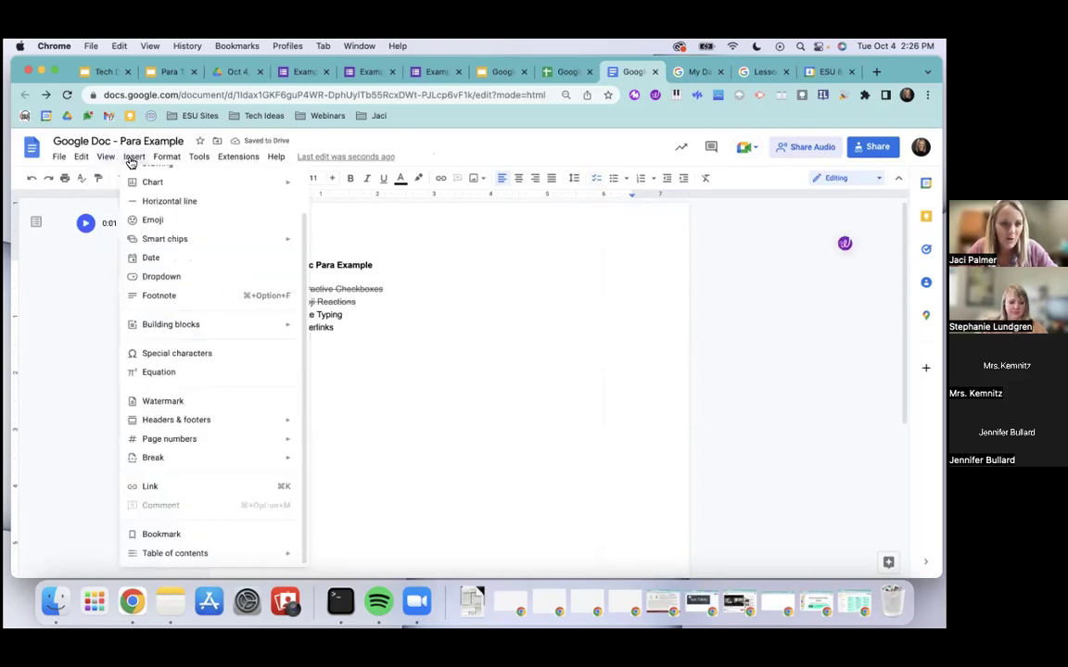
mouse_move(196, 161)
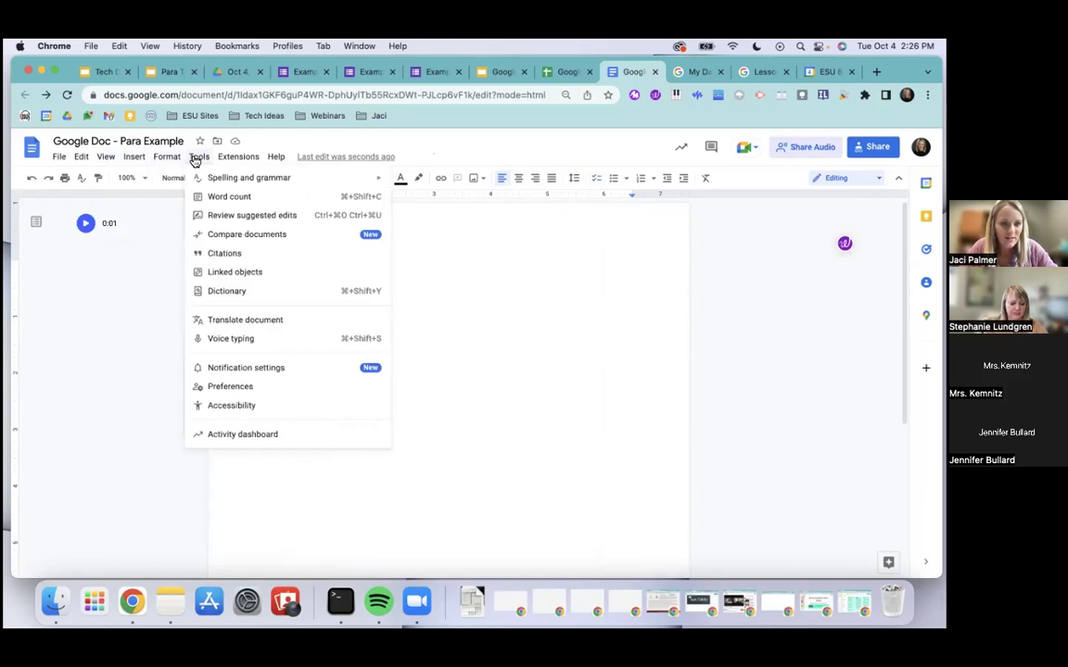
click(268, 339)
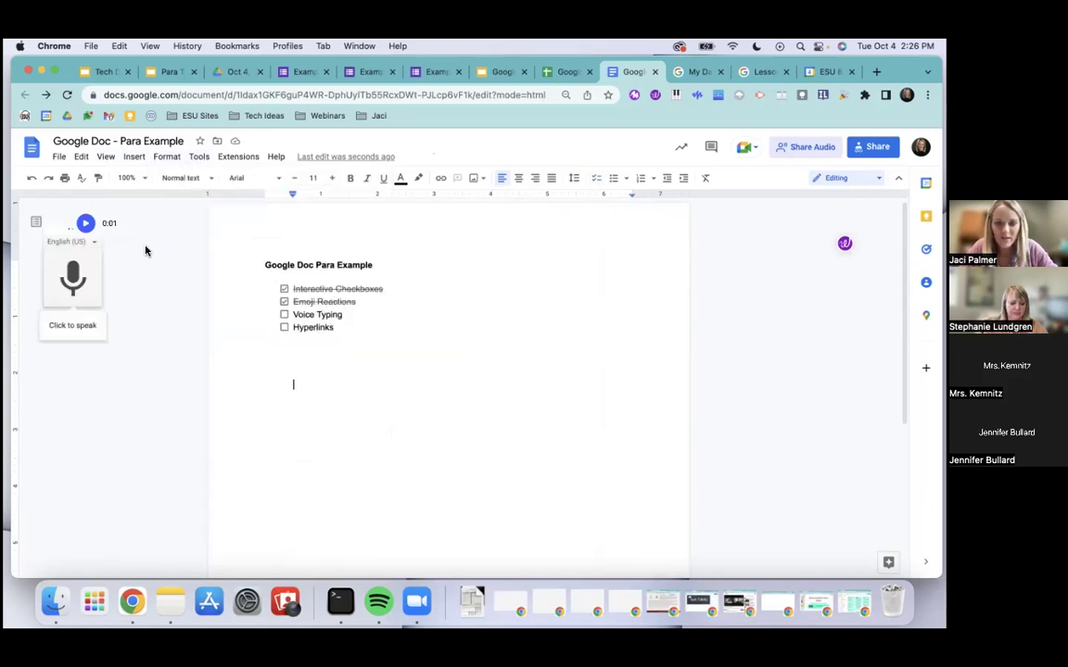
click(74, 276)
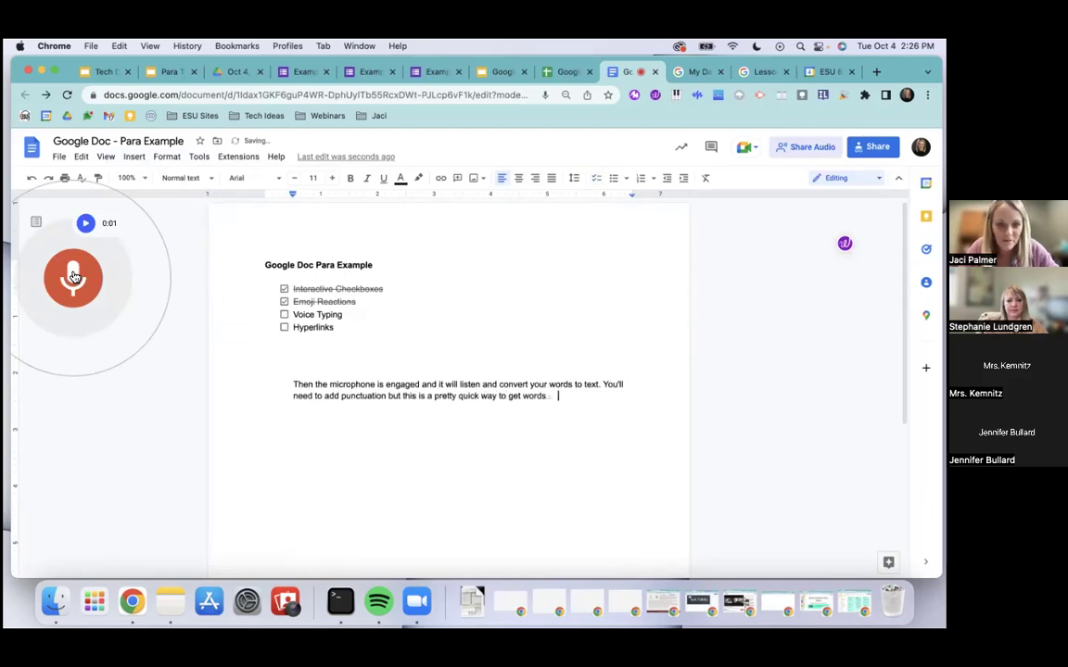
click(74, 276)
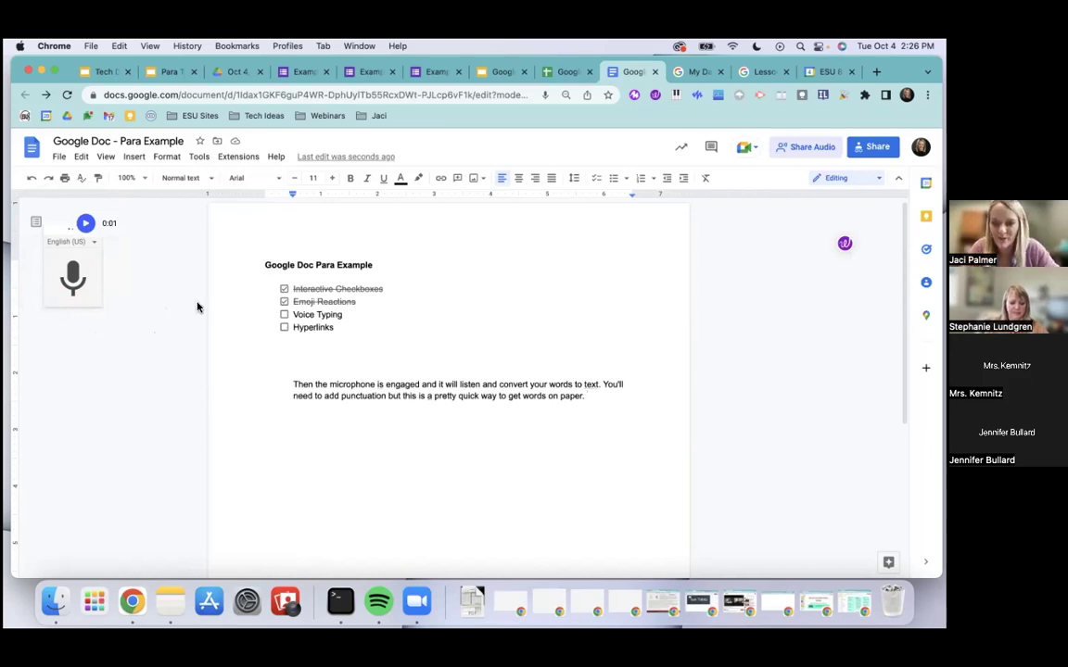
click(284, 315)
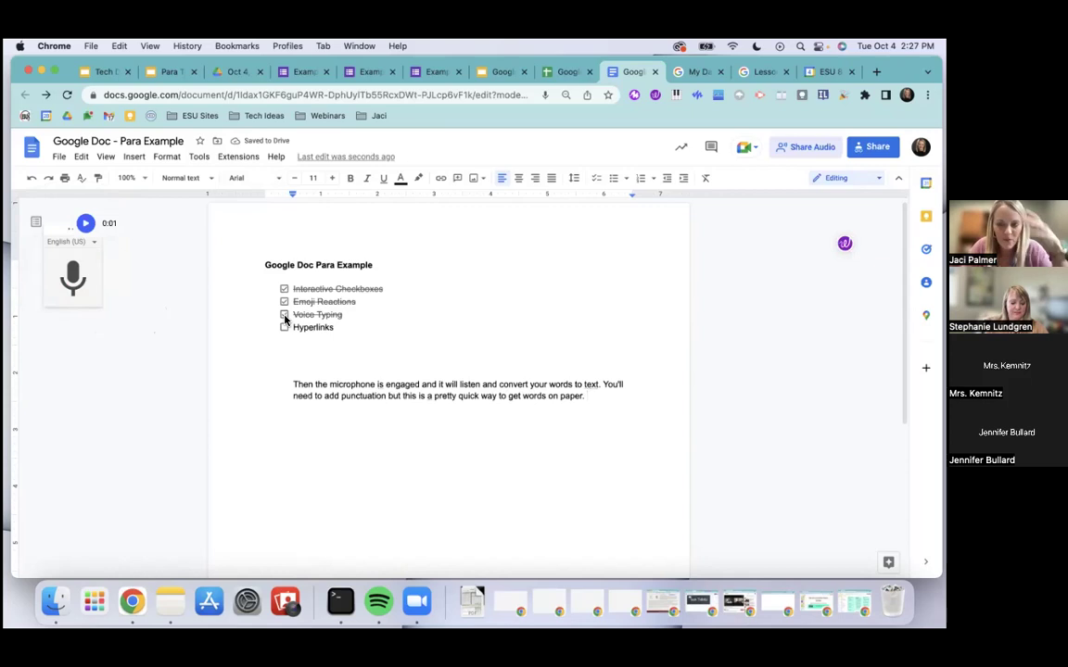
- Add a "Cat Video" line between the checklist and the dictated paragraph, and select its text
click(361, 331)
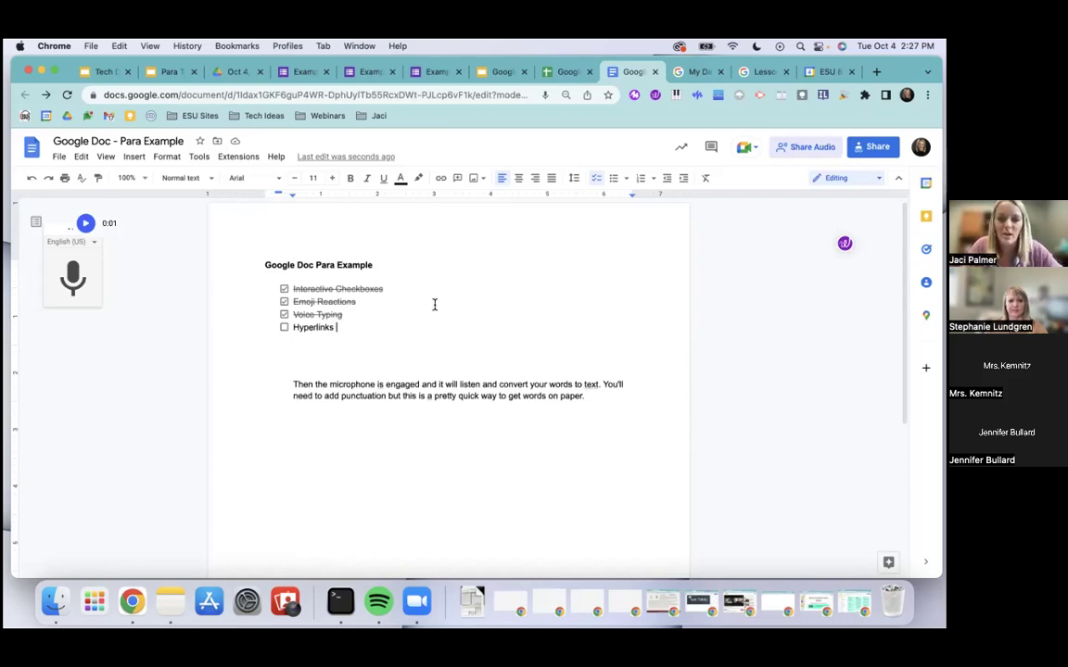
click(322, 354)
key(Return)
text(Cat Video)
drag(312, 361, 259, 361)
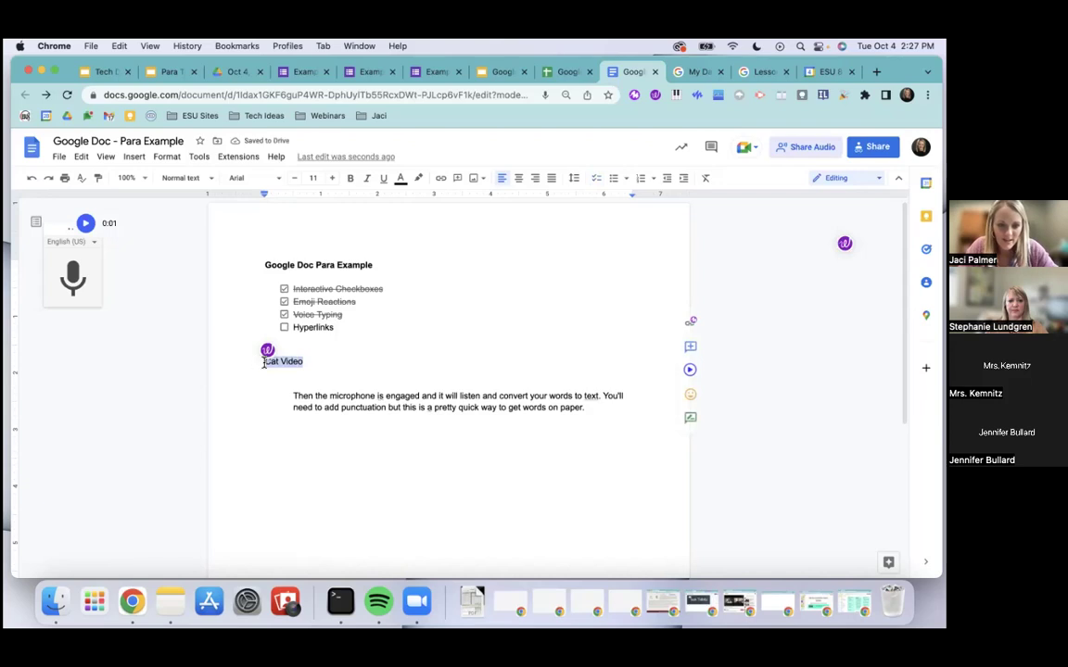
- Search the web for "youtube.com cat videos" in a new tab, open the "Try to stay SERIOUS" video and pause it
key(super+t)
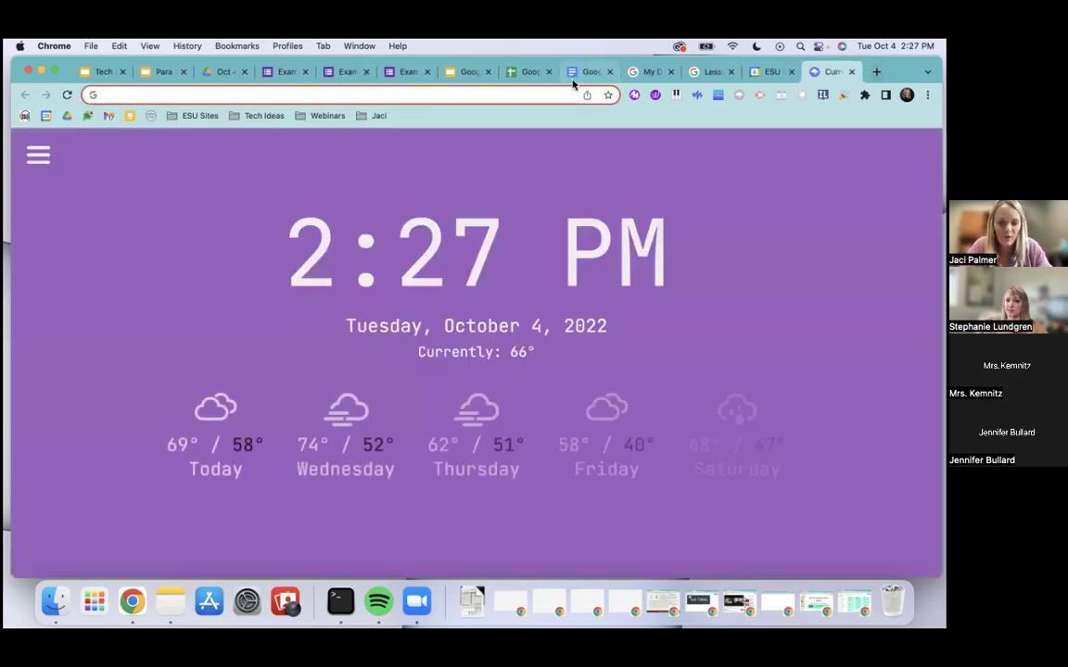
text(youtube.com ca)
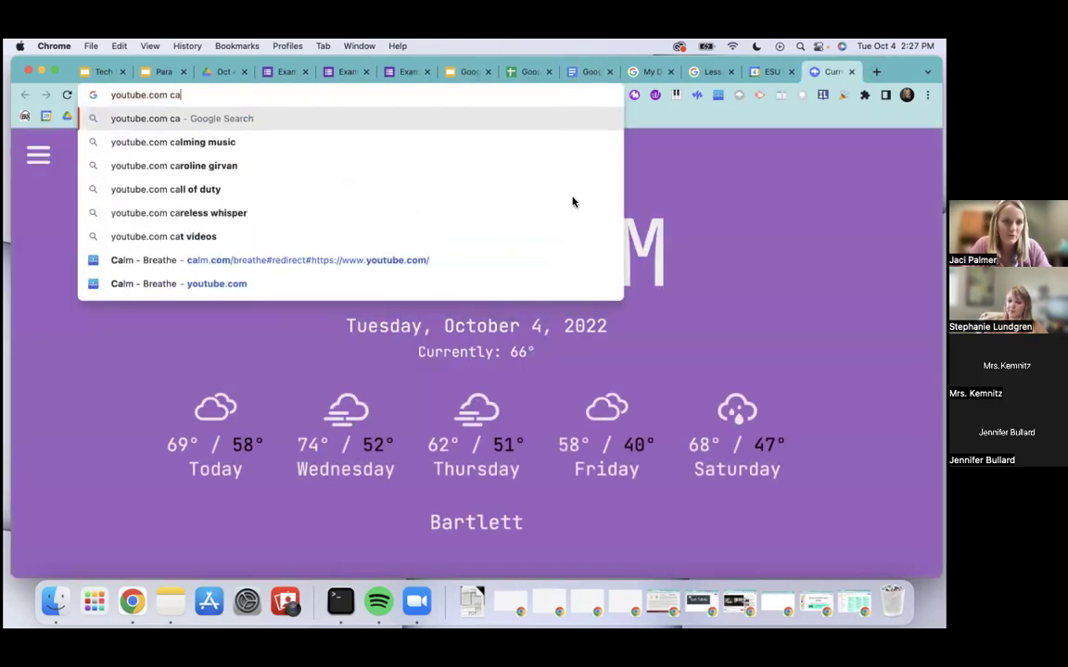
text(t videos)
key(Return)
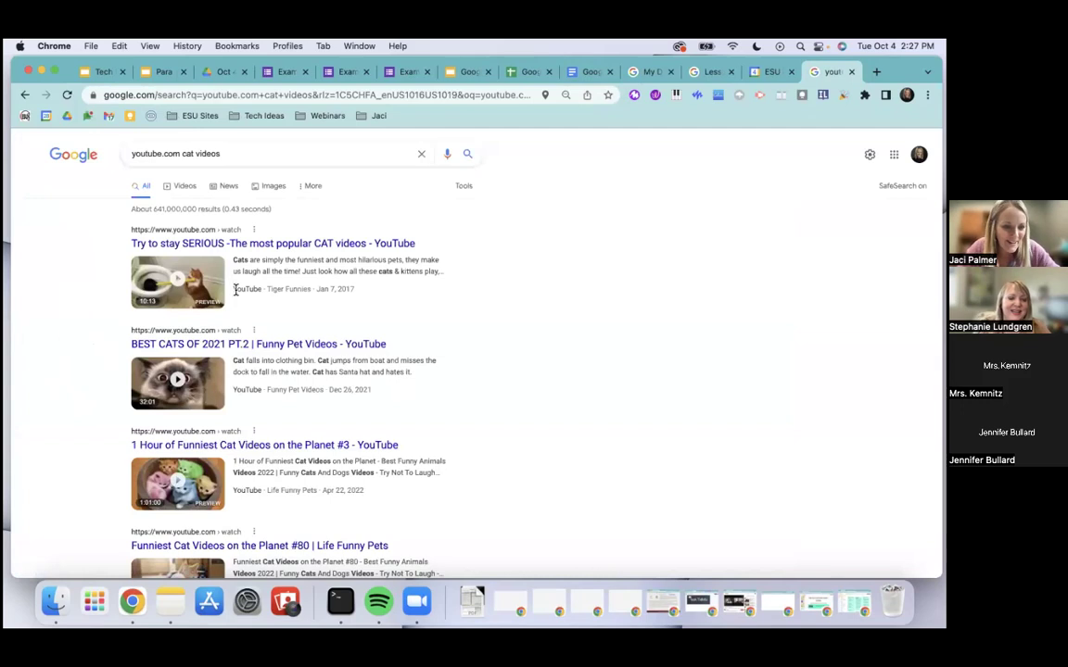
click(322, 244)
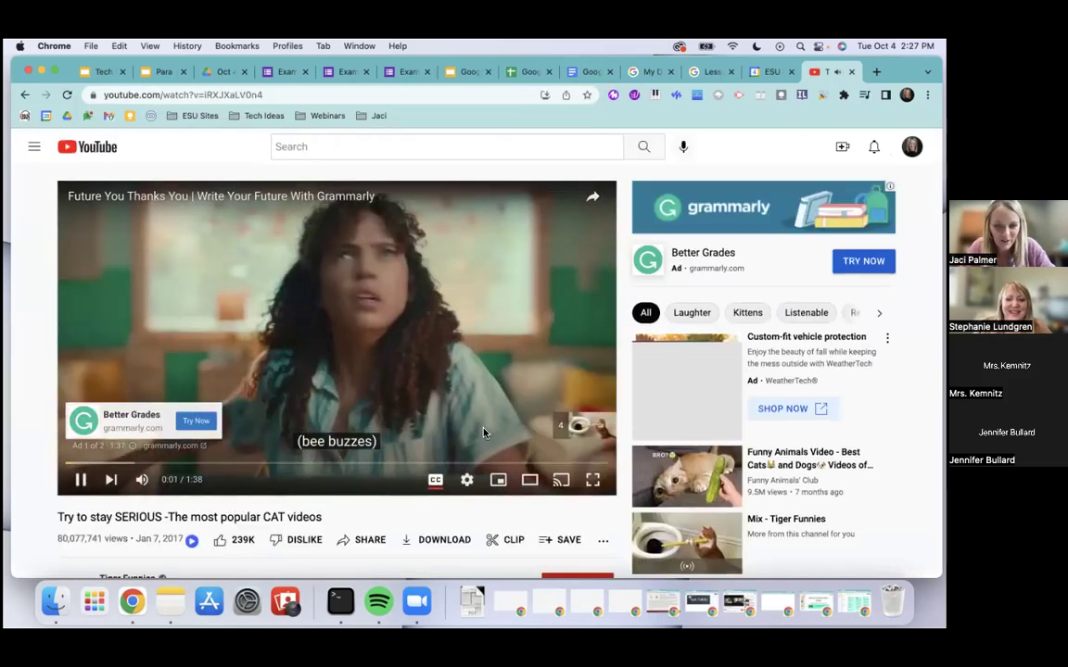
click(80, 479)
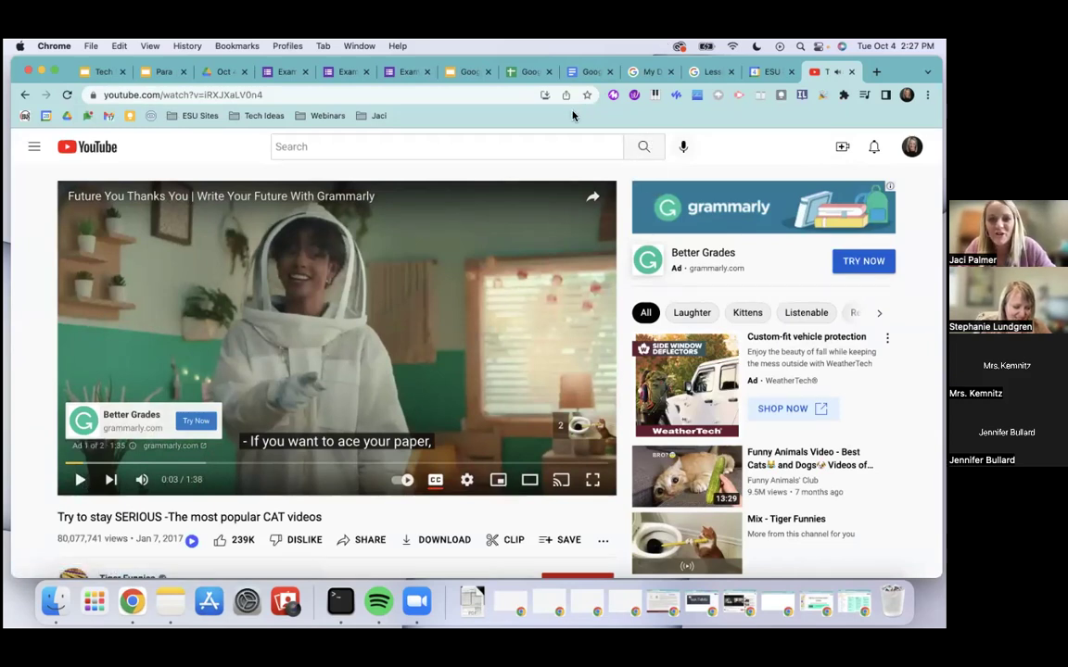
- Copy the full web address of the cat video page
click(252, 95)
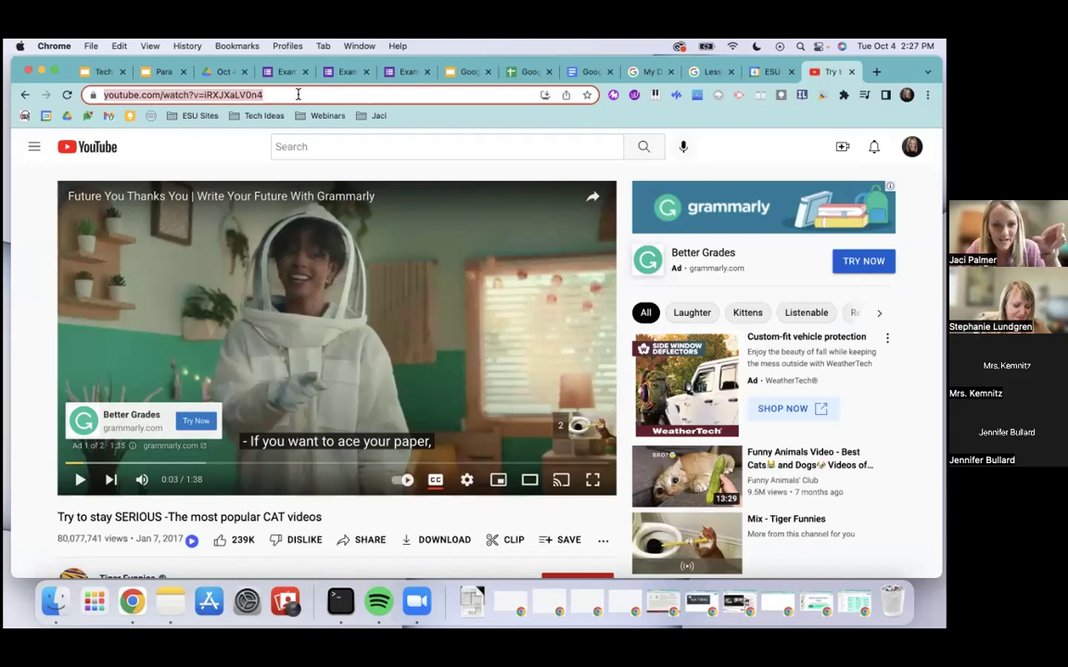
click(256, 94)
drag(329, 95, 81, 91)
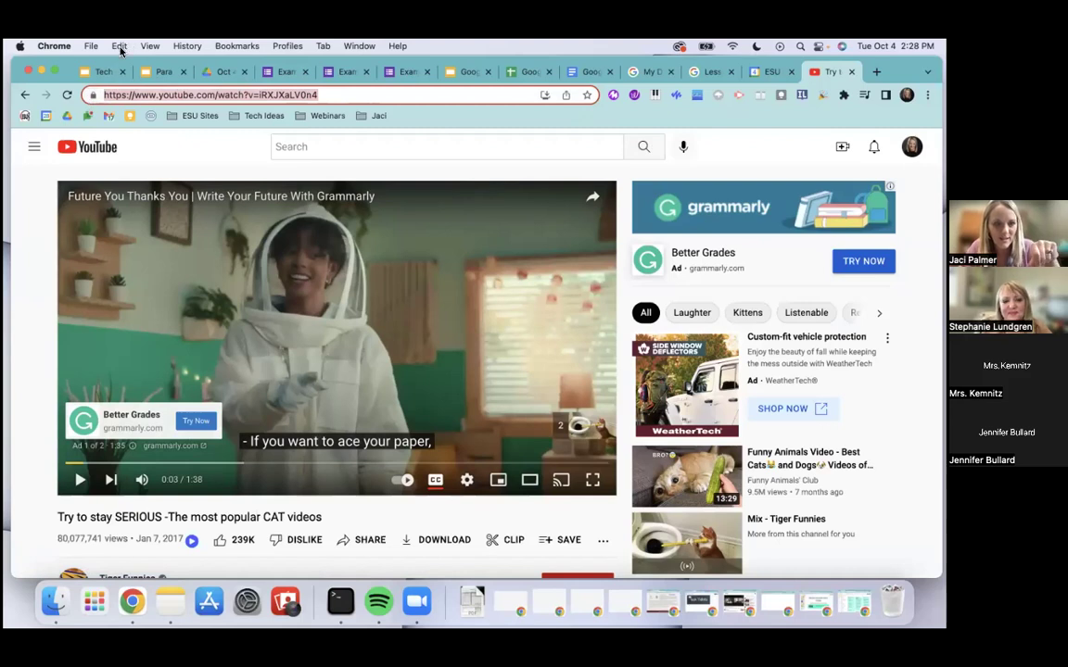
click(119, 46)
click(127, 121)
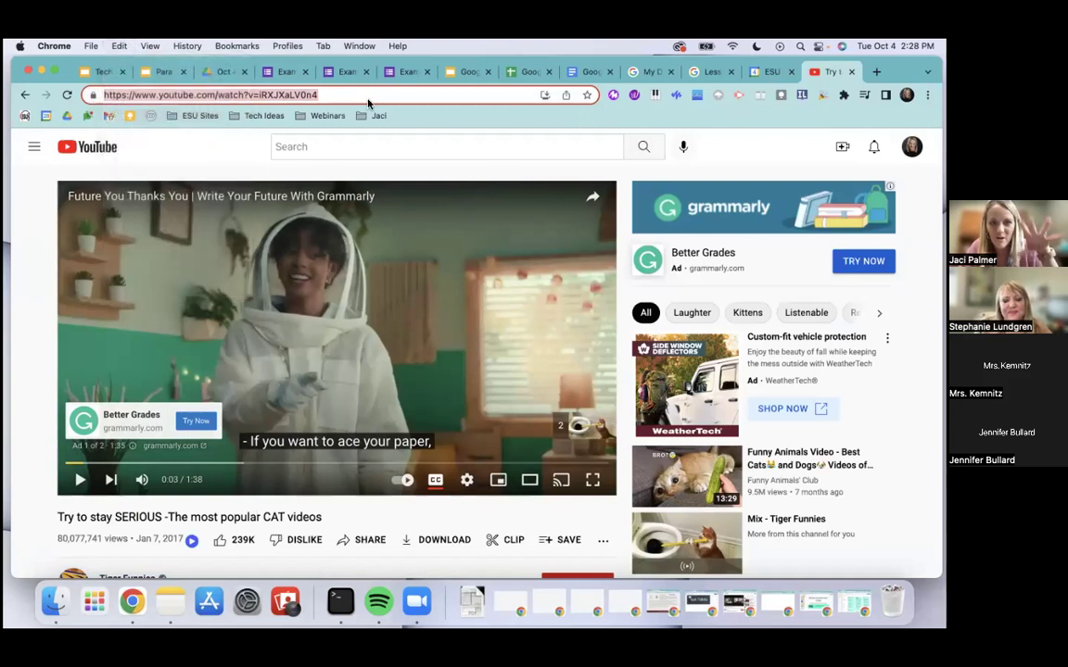
- Return to the Google Doc - Para Example document and hyperlink the "Cat Video" text to the copied YouTube address
click(584, 74)
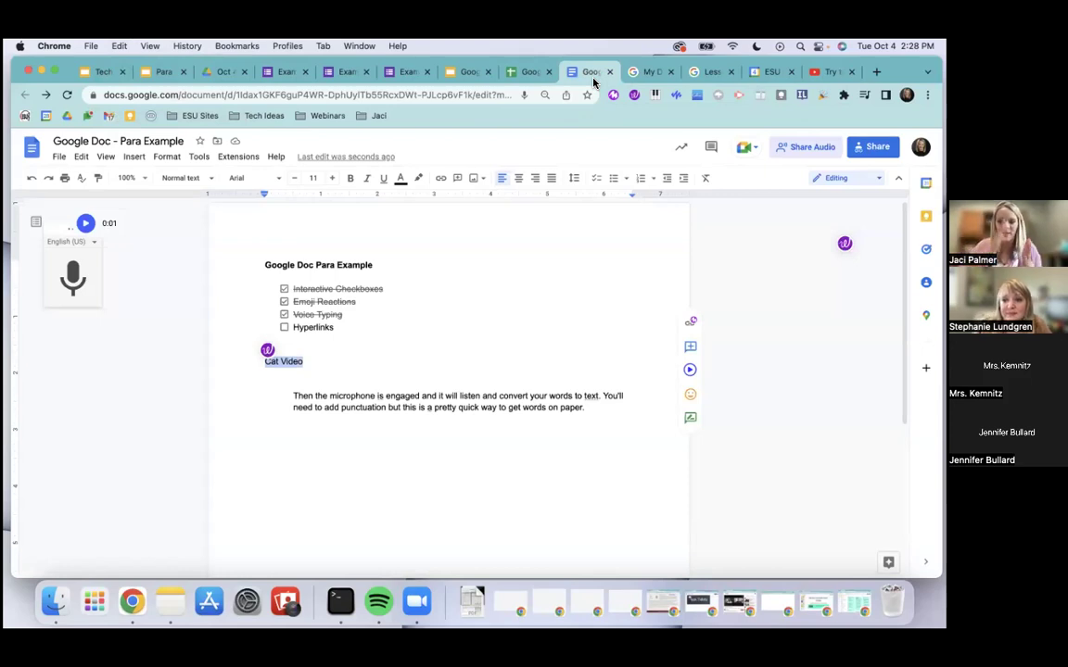
click(311, 386)
drag(310, 363, 266, 365)
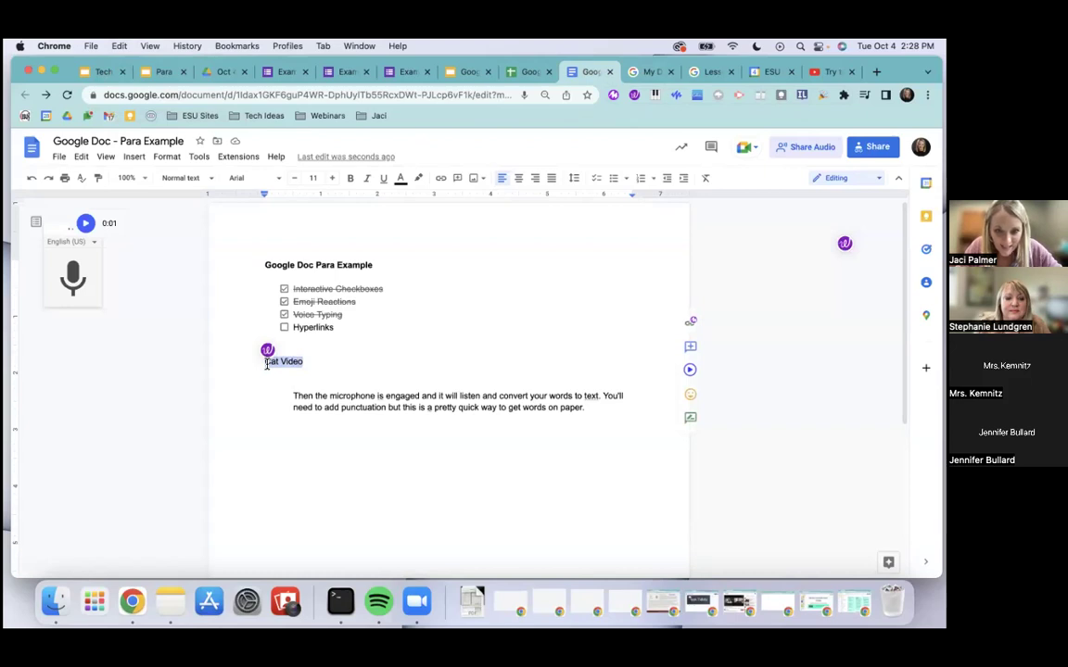
click(440, 179)
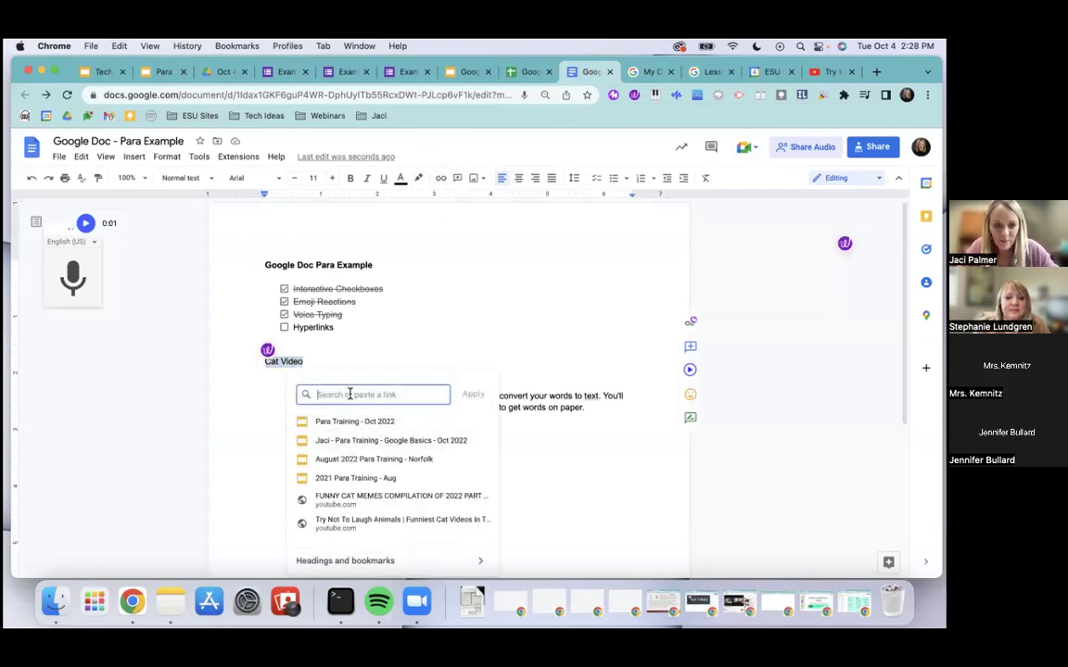
key(super+v)
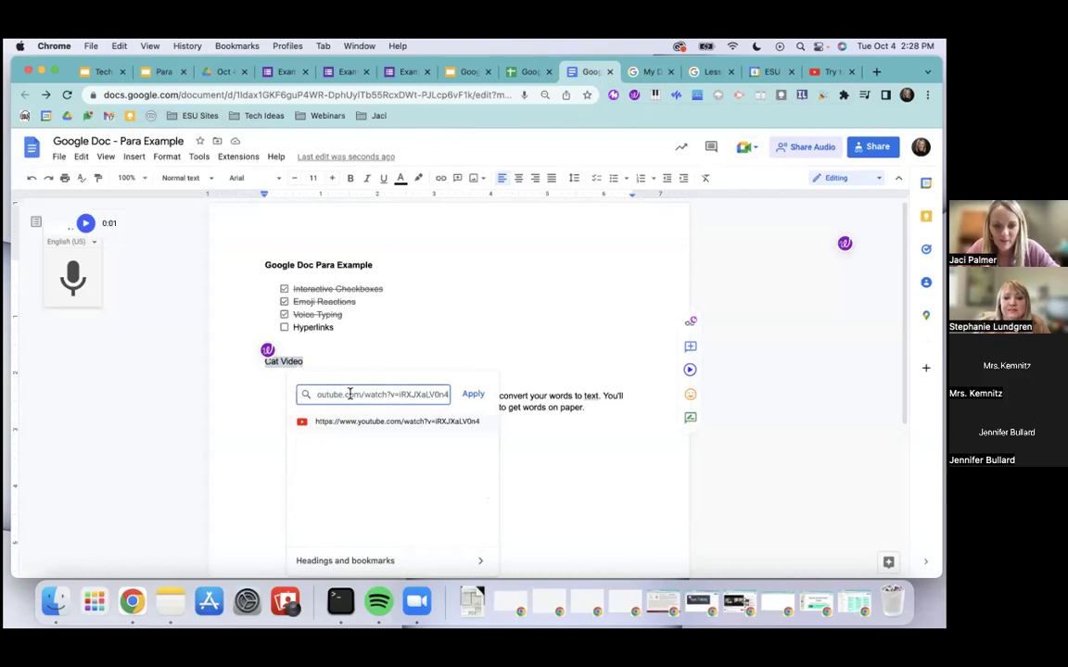
click(472, 395)
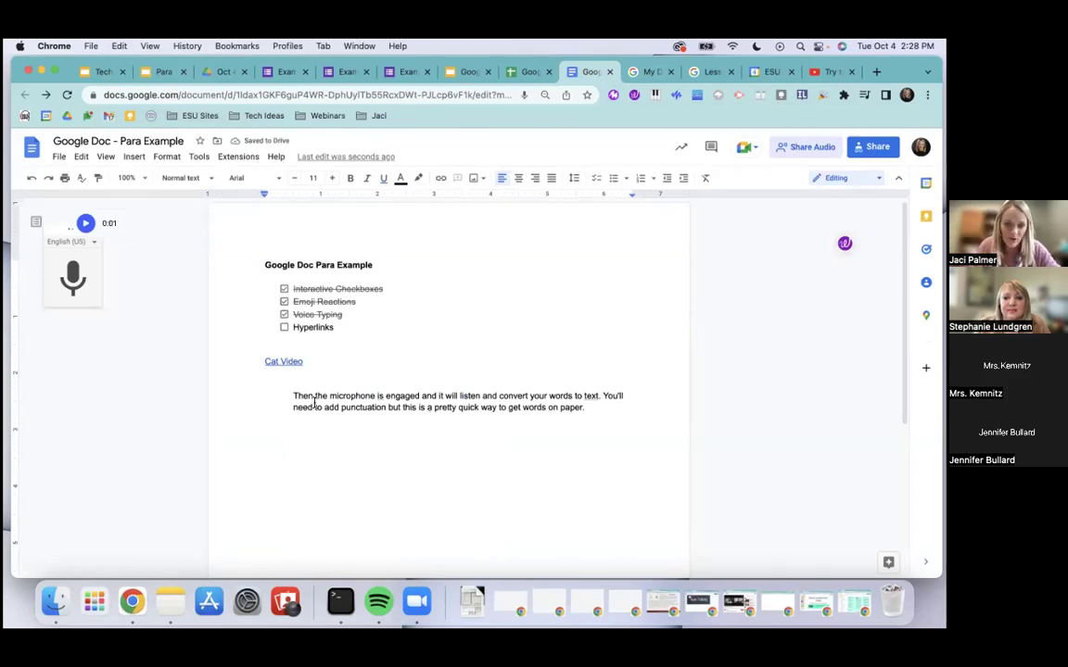
- Test the Cat Video link by viewing its preview and opening the video from it, then pause playback
click(345, 327)
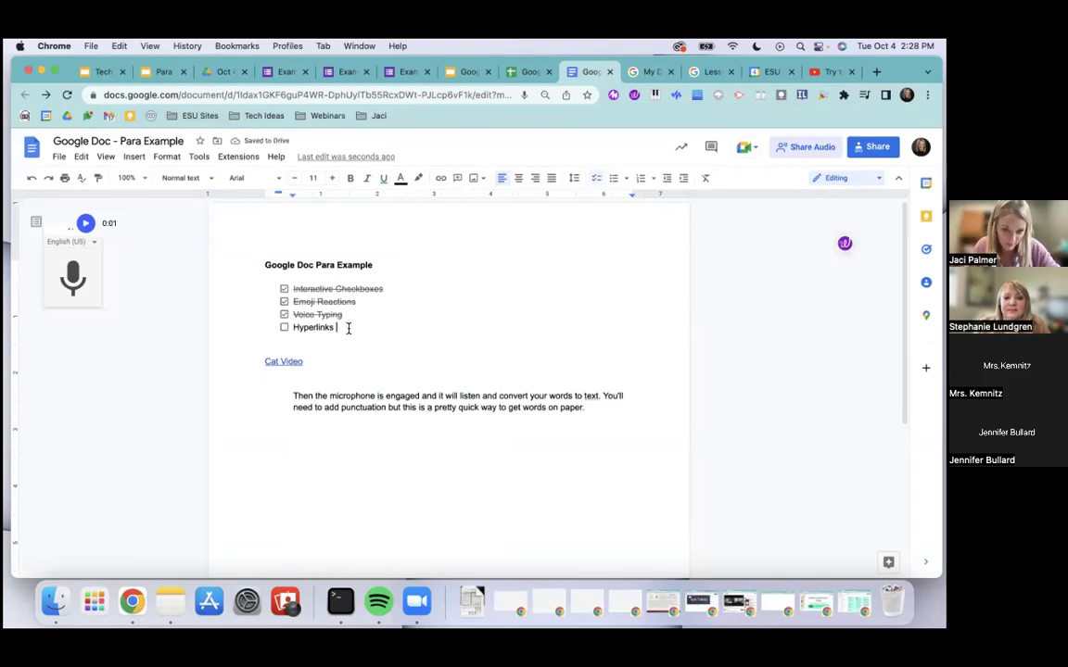
click(283, 362)
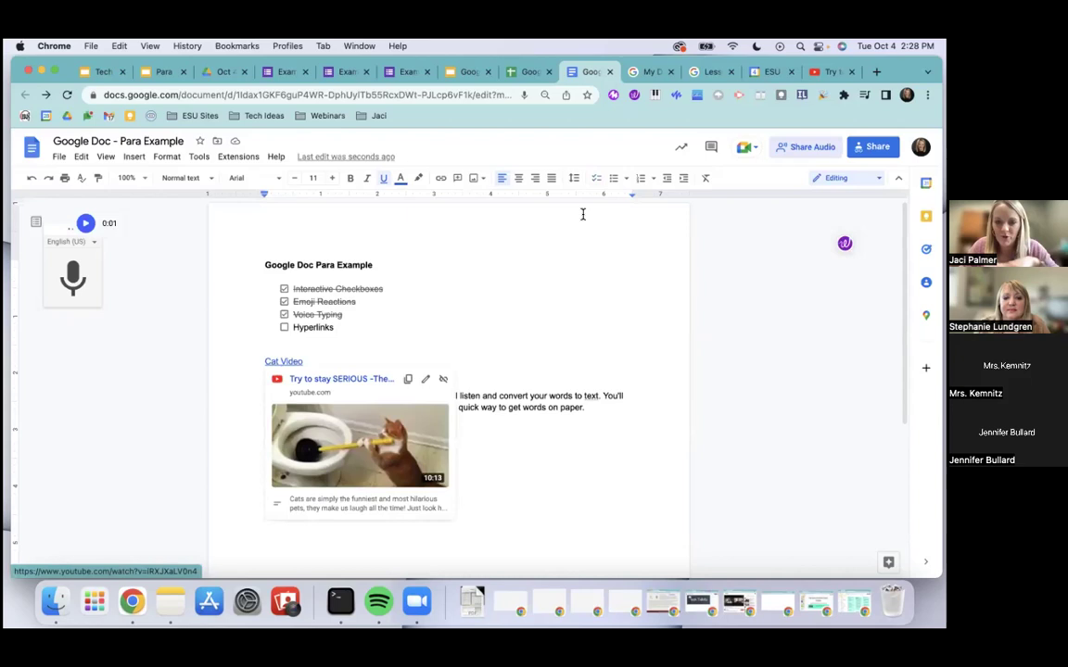
click(421, 332)
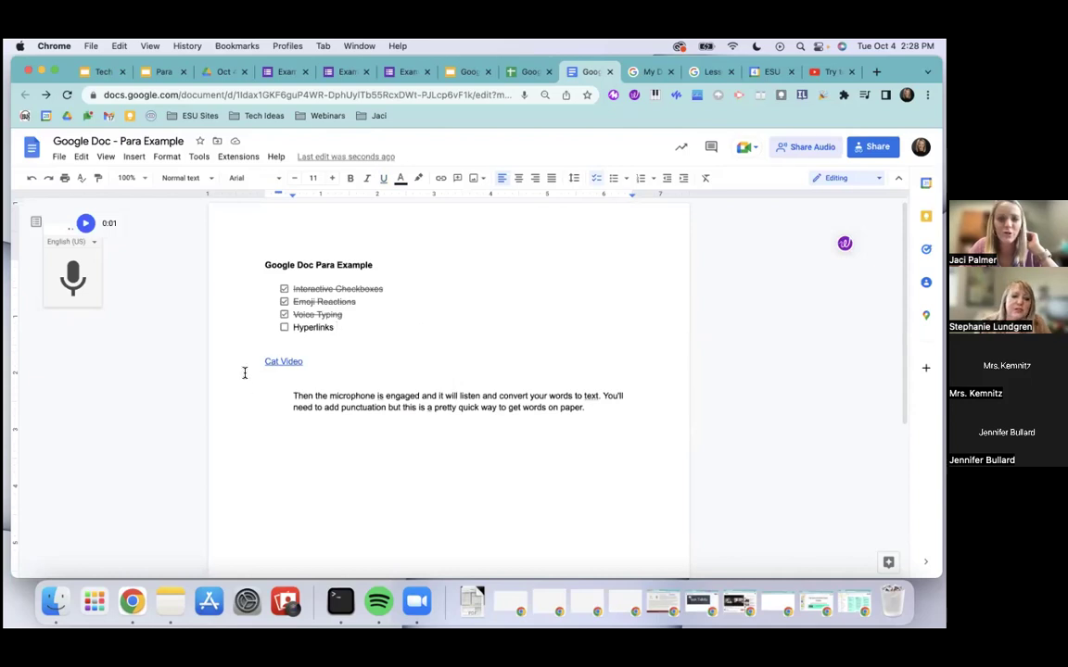
click(285, 362)
click(300, 380)
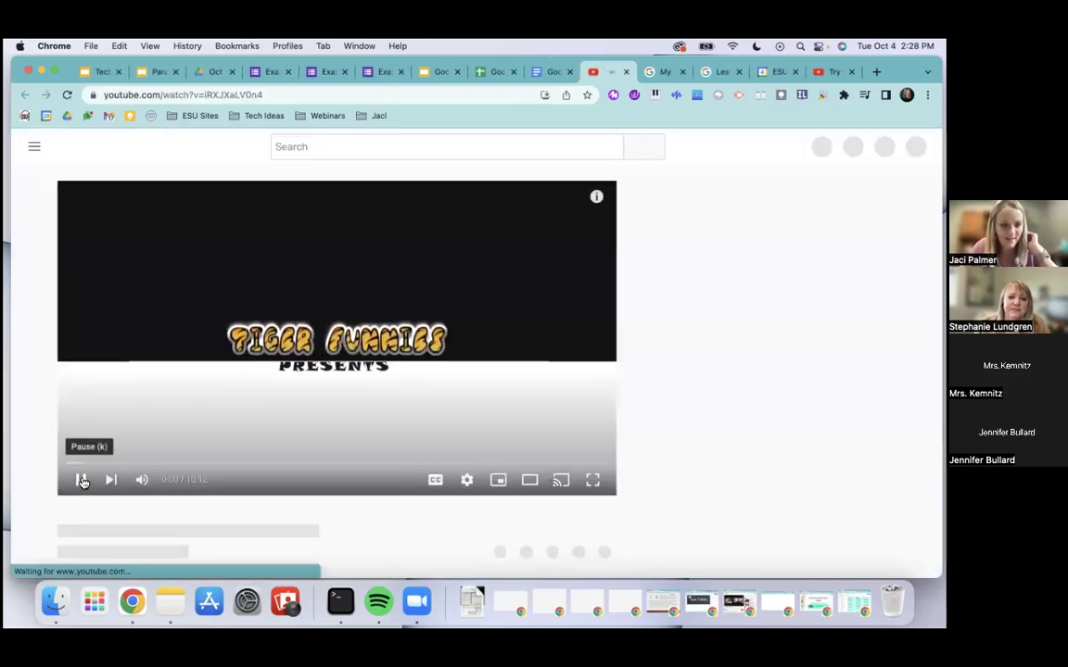
click(80, 480)
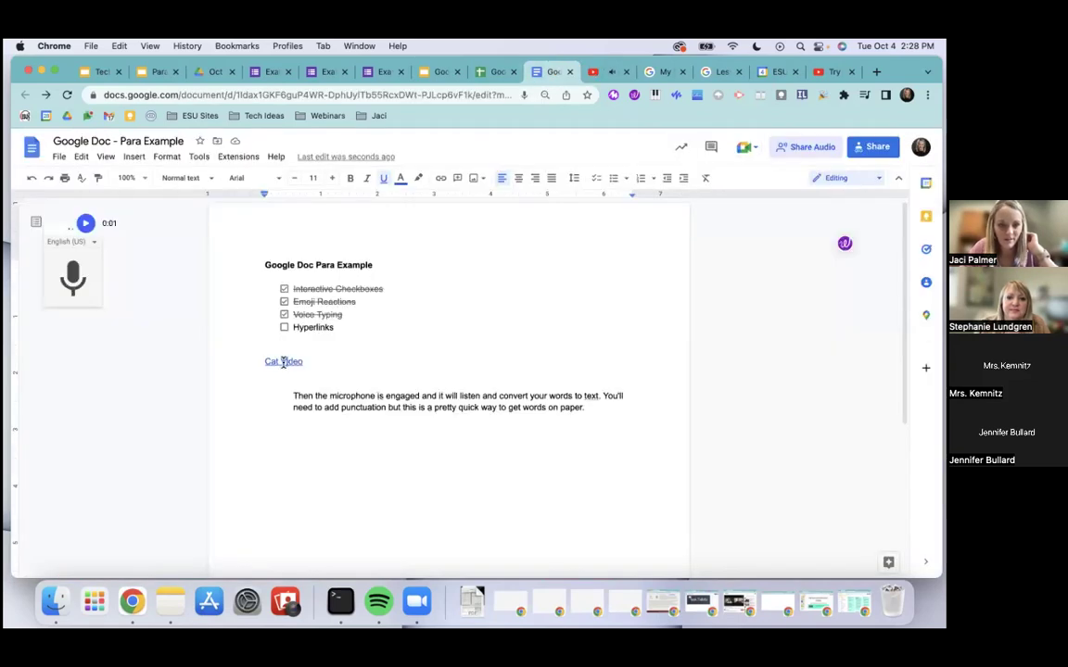
- Close both YouTube tabs and return to the Google Doc - Para Example document
mouse_move(282, 361)
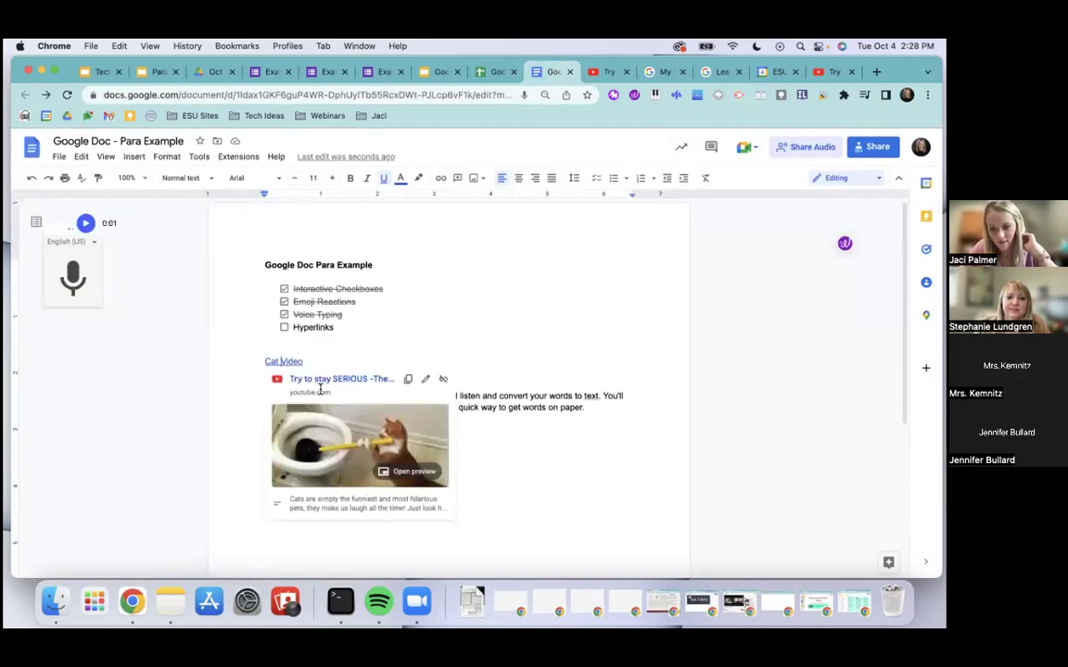
click(618, 74)
click(625, 73)
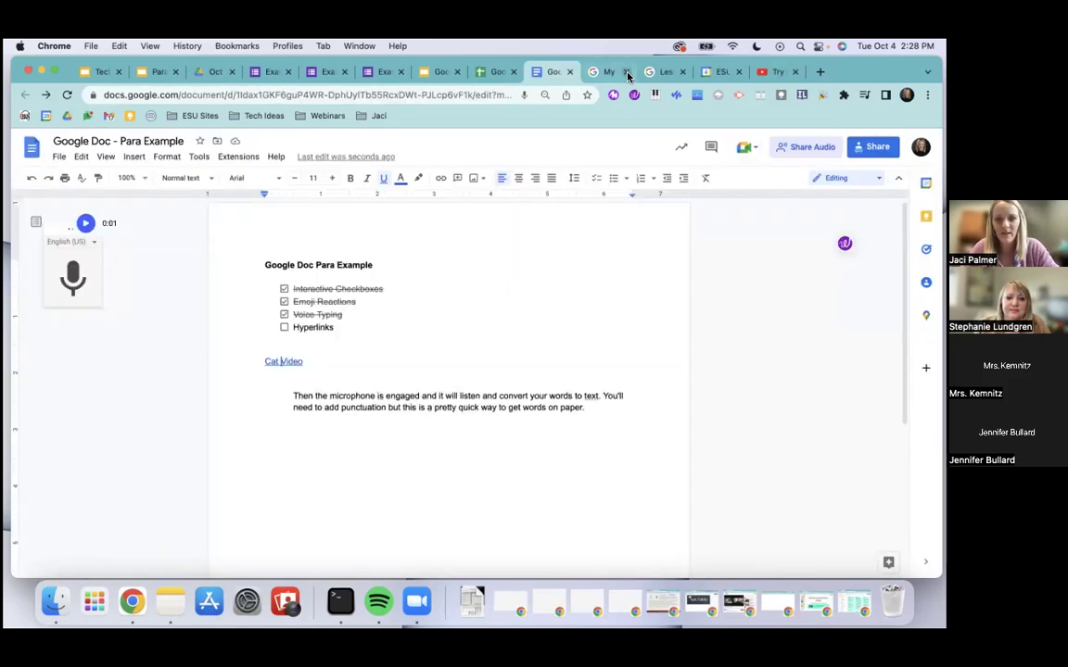
click(790, 74)
click(795, 72)
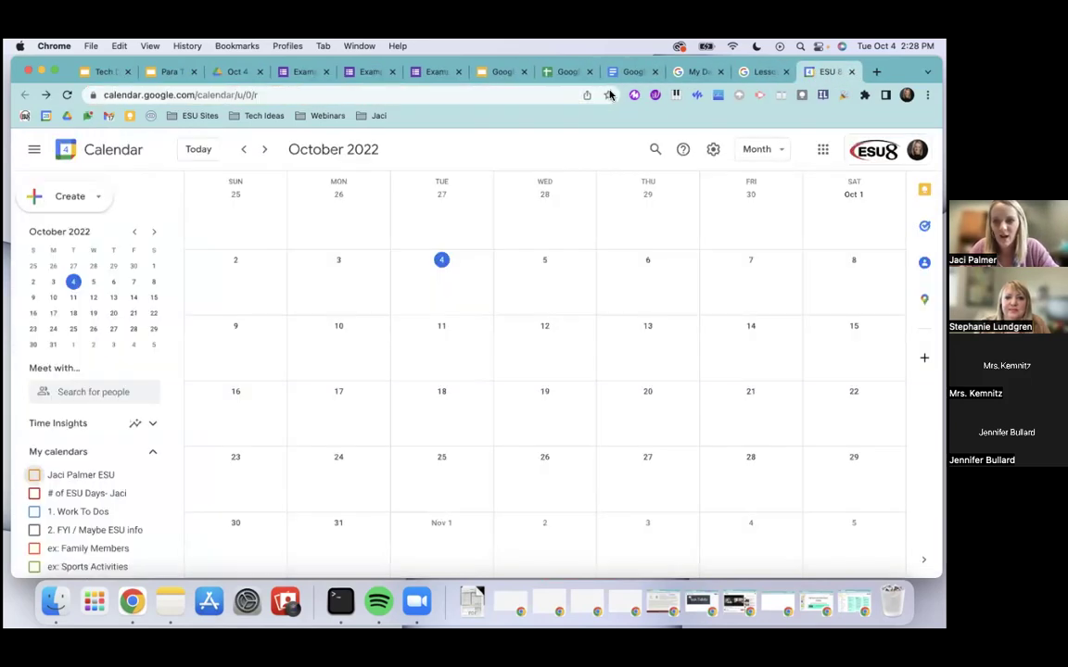
click(621, 82)
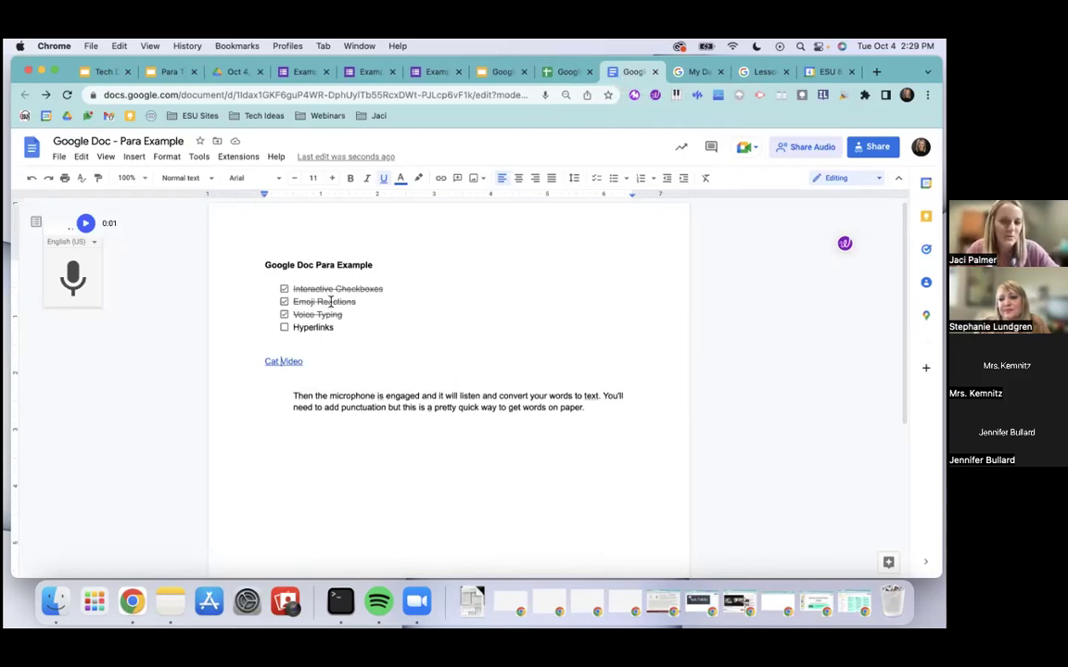
click(338, 330)
drag(336, 328, 293, 328)
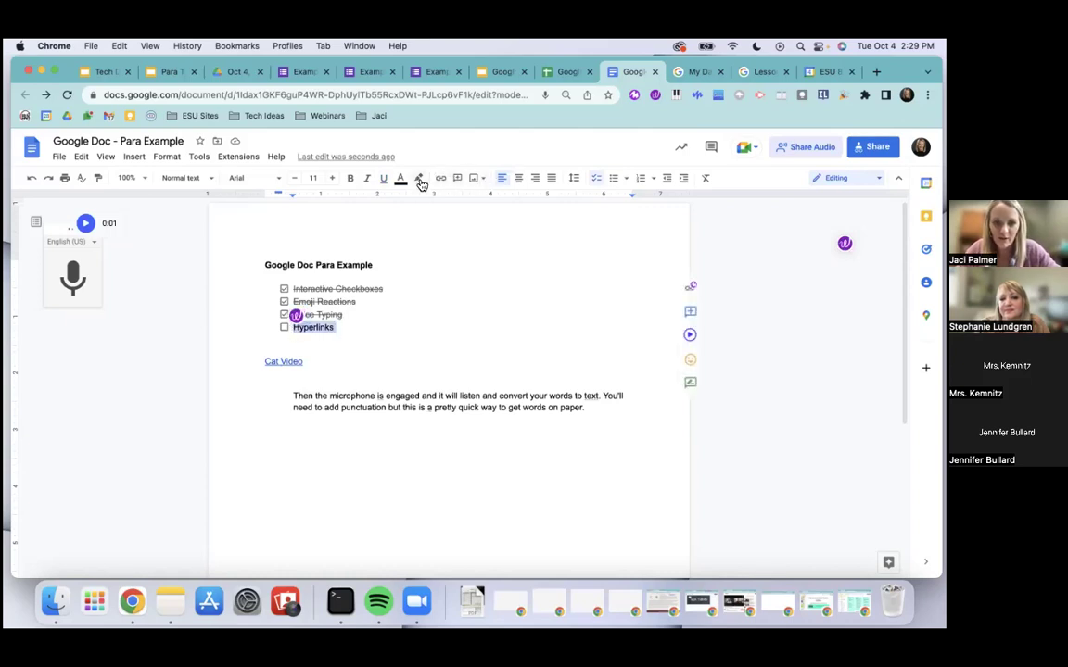
click(363, 360)
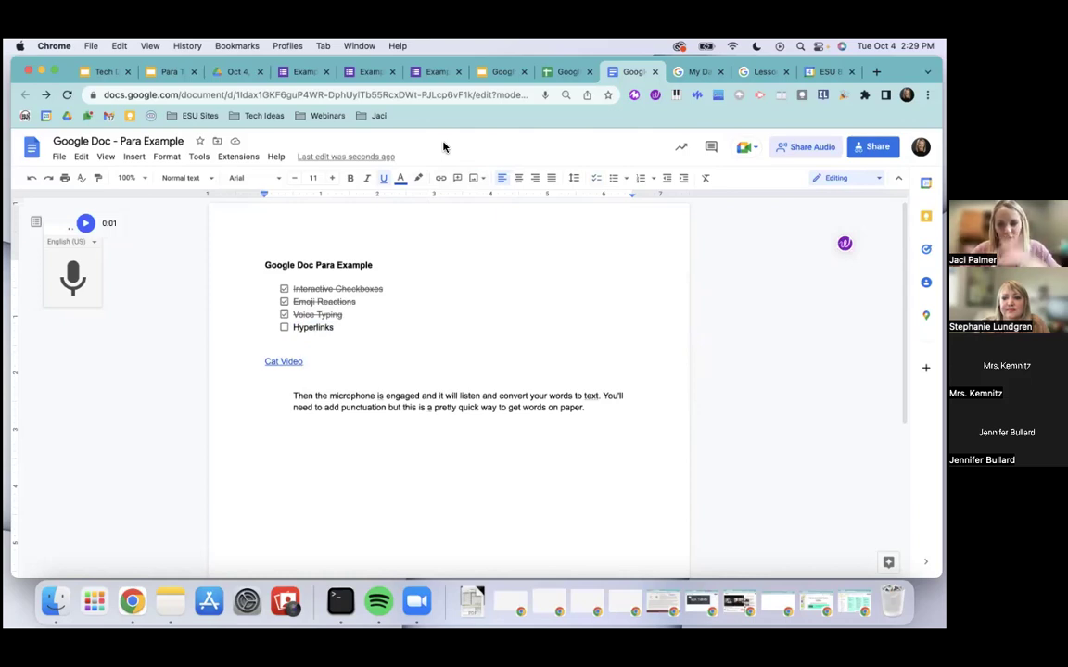
- Show the Google Sheets slide of the Para Training - Oct 2022 presentation, and switch to the Google Sheets - Example for Paras spreadsheet
click(237, 78)
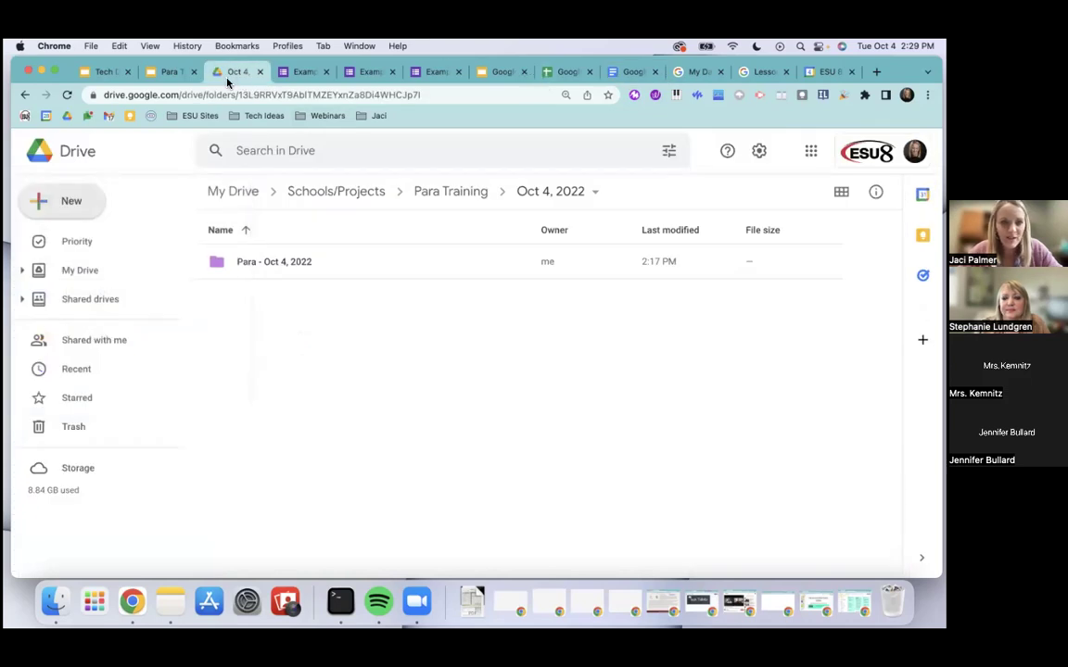
drag(95, 65, 96, 93)
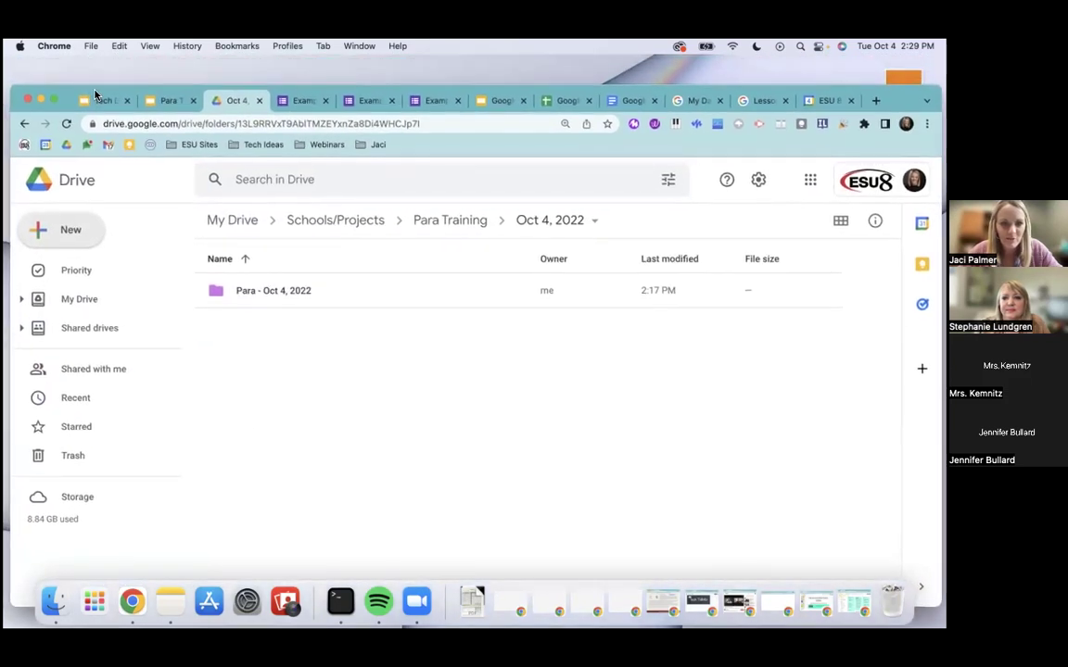
click(157, 102)
scroll(100, 400, down, 2)
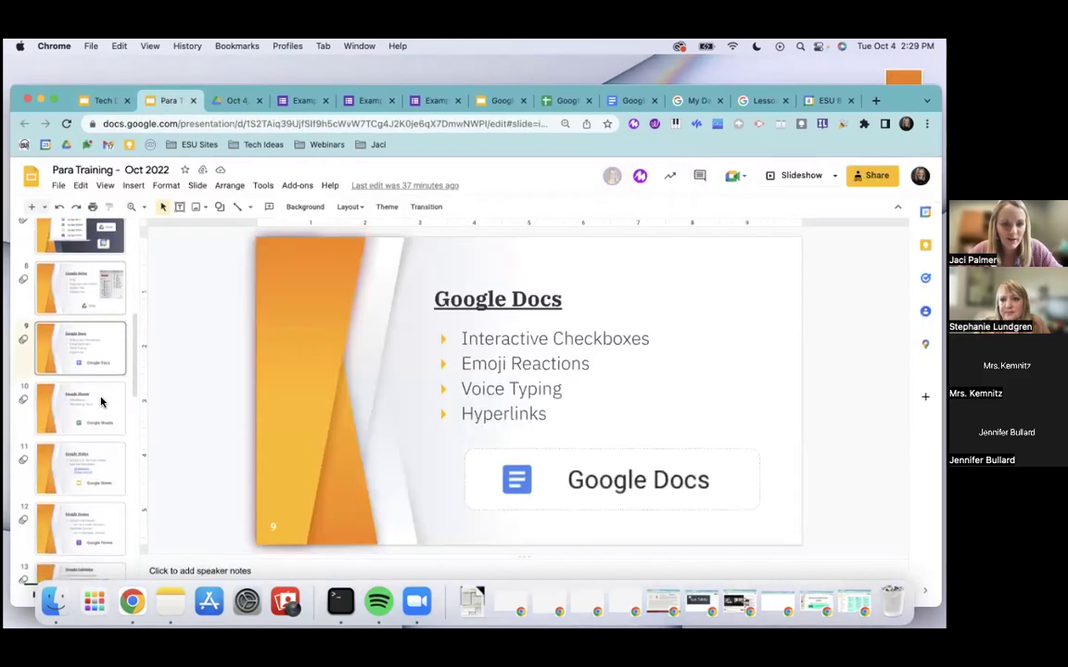
scroll(100, 400, down, 1)
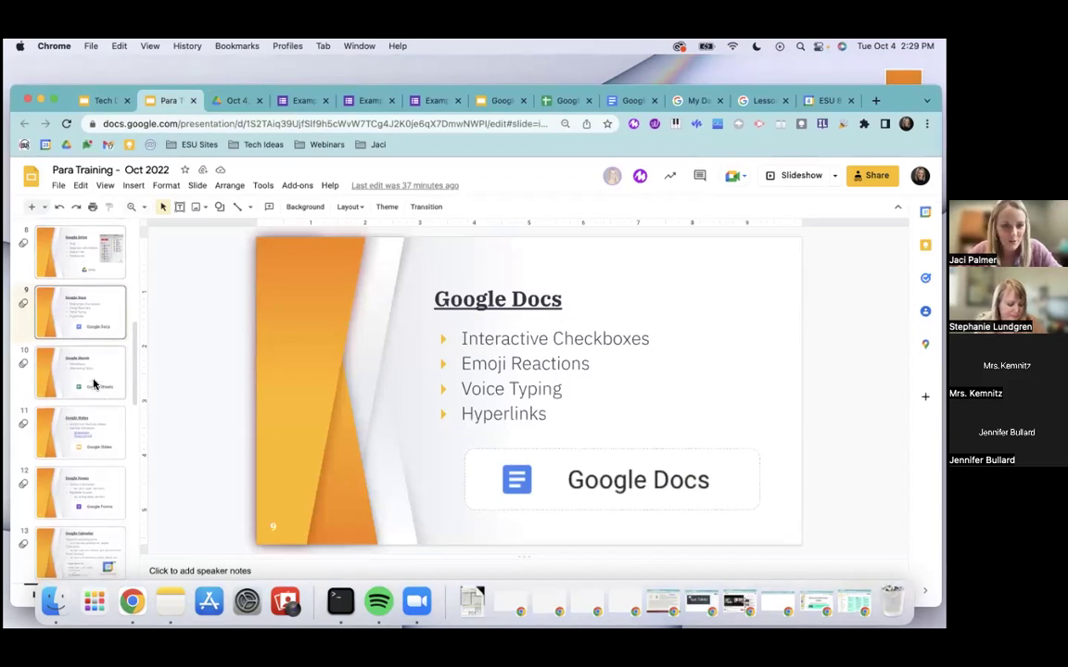
click(94, 384)
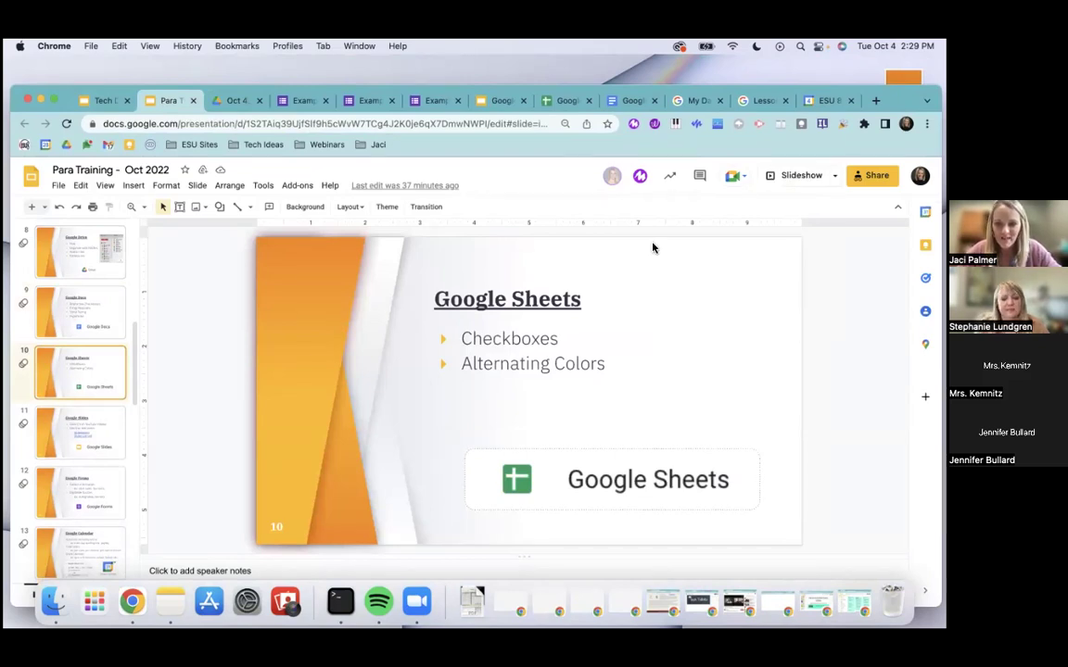
click(567, 102)
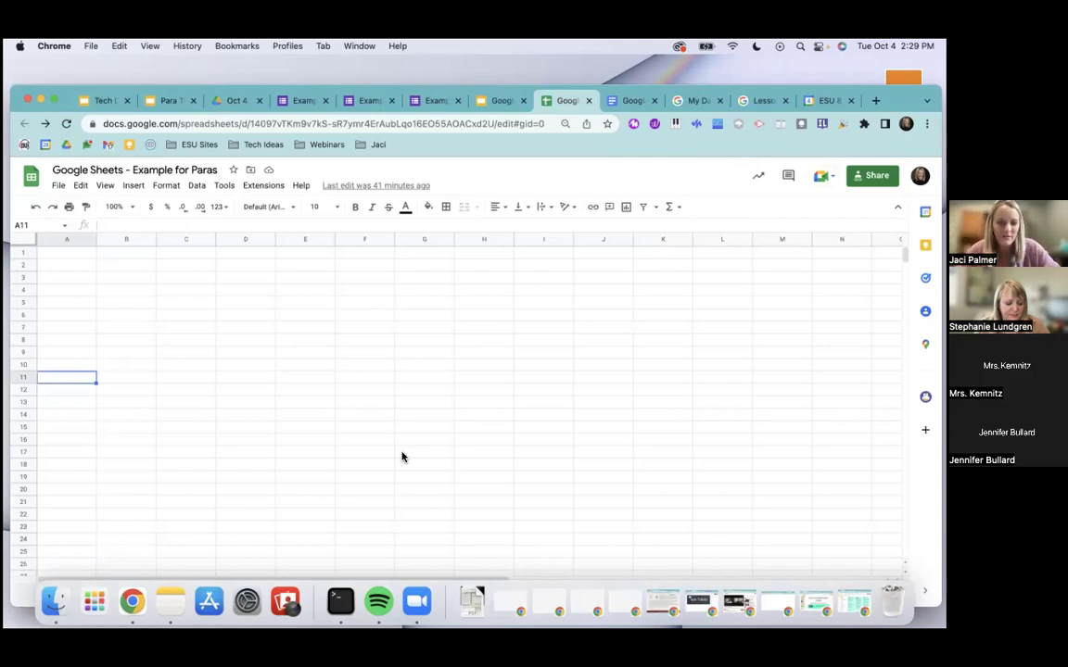
- Enter the numbers 3 and 2 in cells D4 and D5
click(258, 295)
text(3)
key(Return)
text(2)
key(Return)
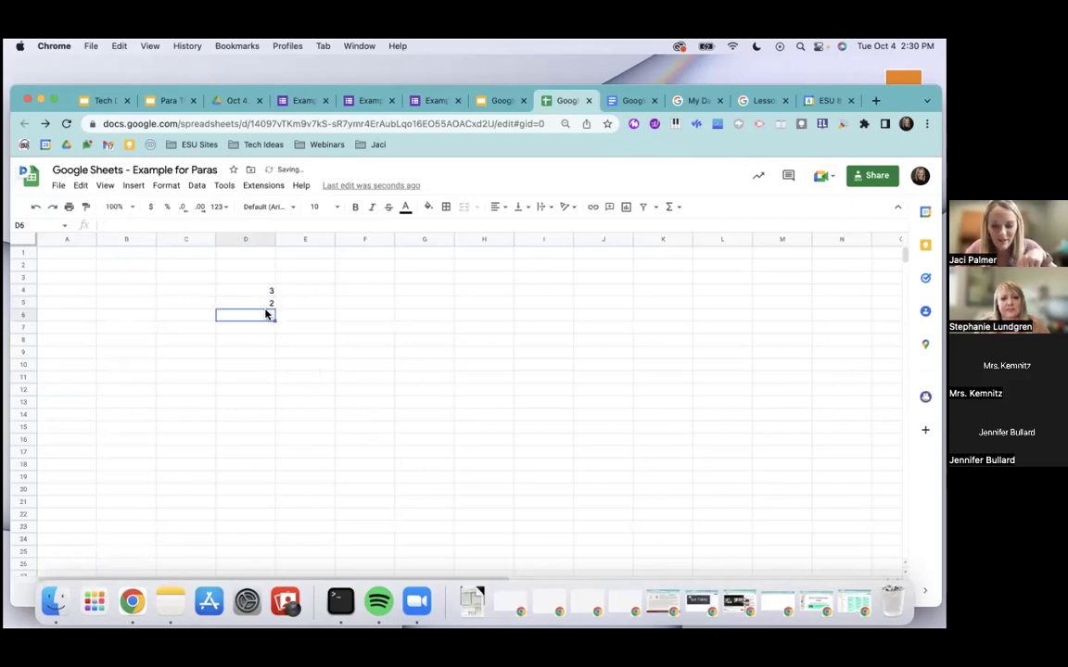
- Add up D4:D5 with a SUM formula in cell D6, and reopen the cell to show its formula
text(=sum()
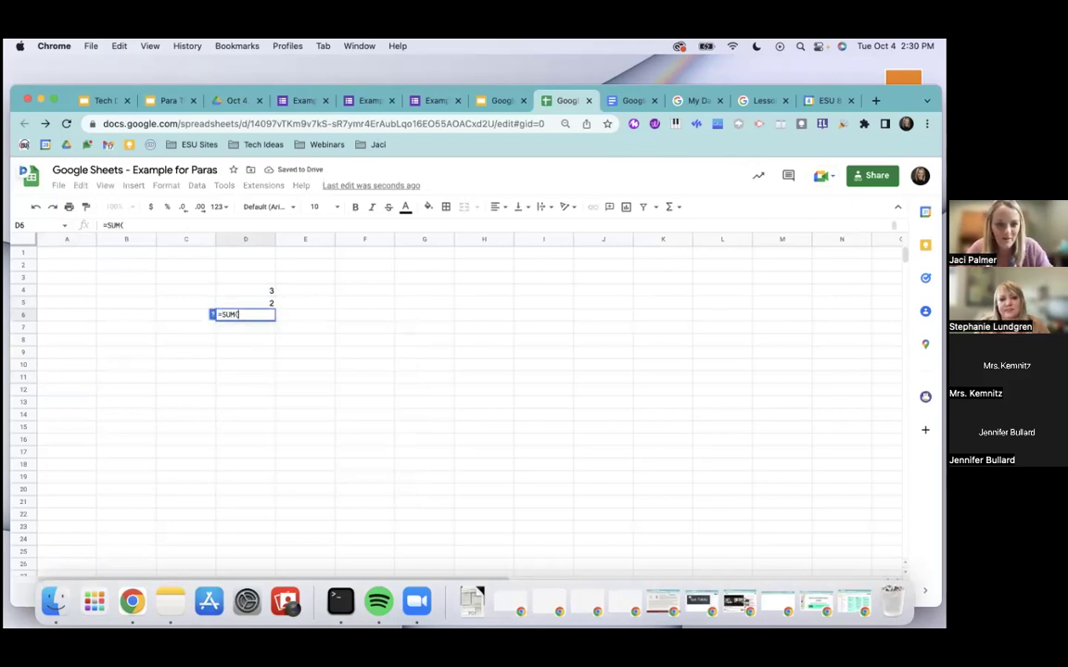
drag(264, 291, 267, 304)
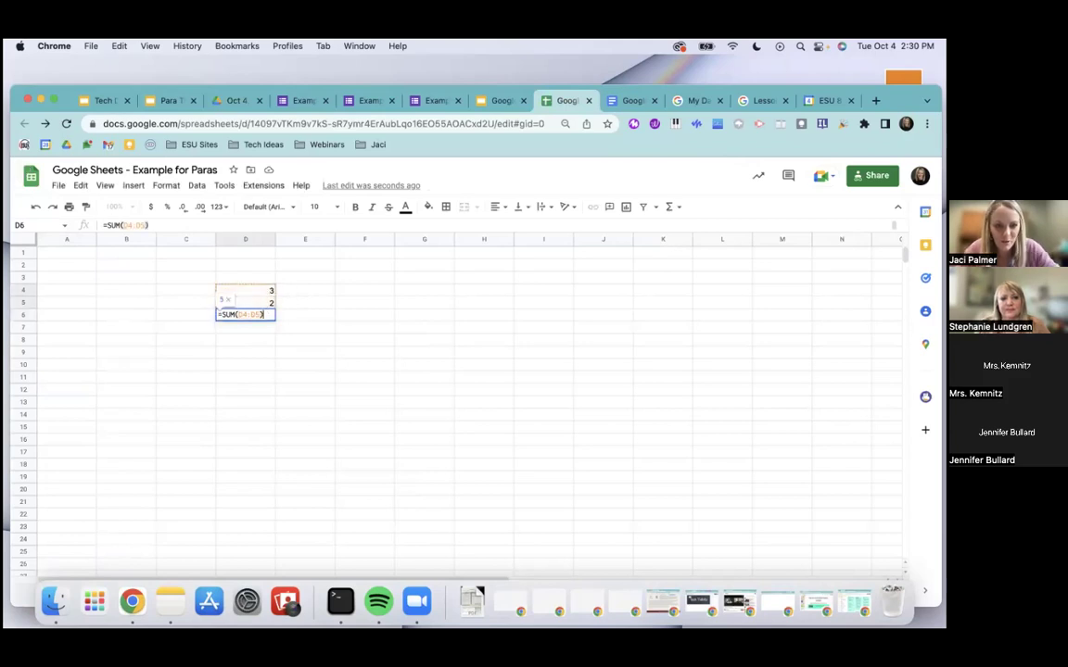
key(Return)
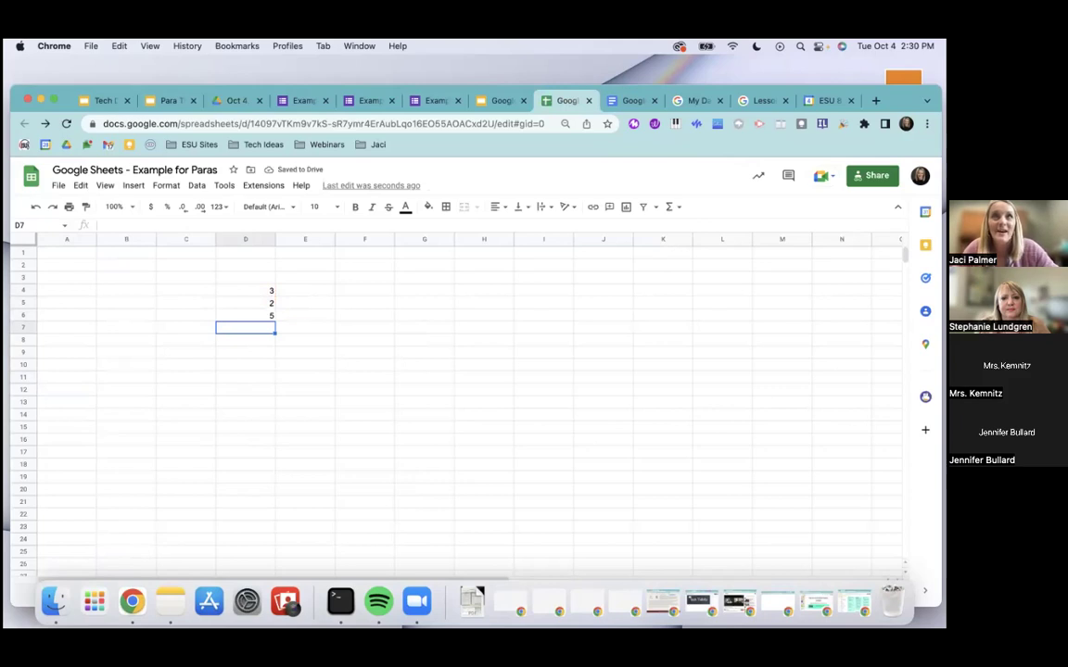
click(250, 313)
double_click(246, 315)
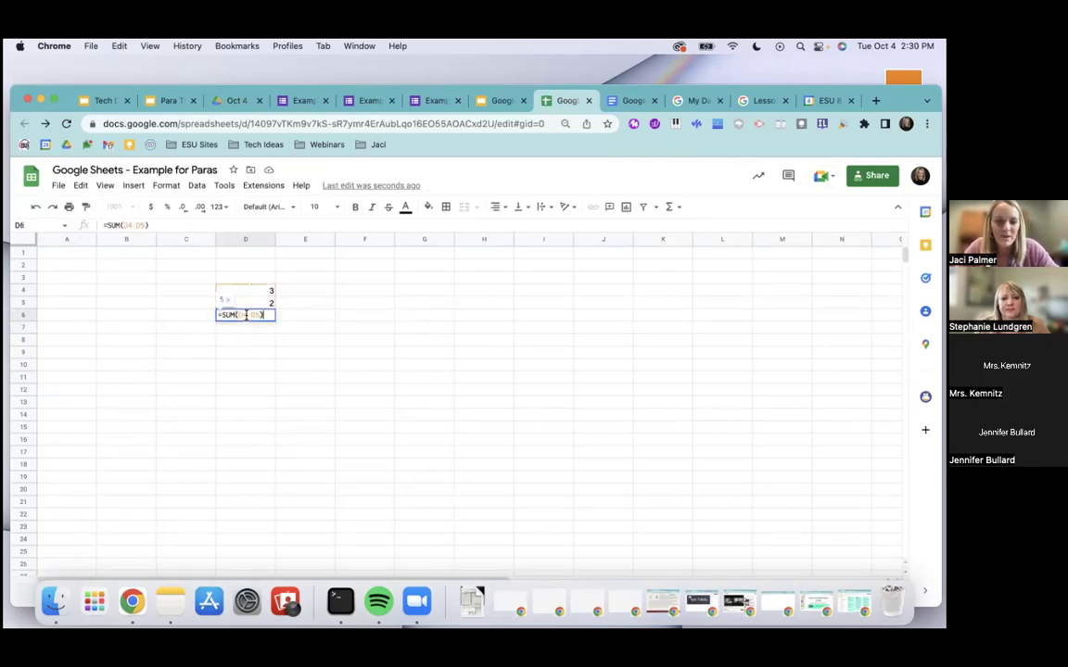
click(261, 345)
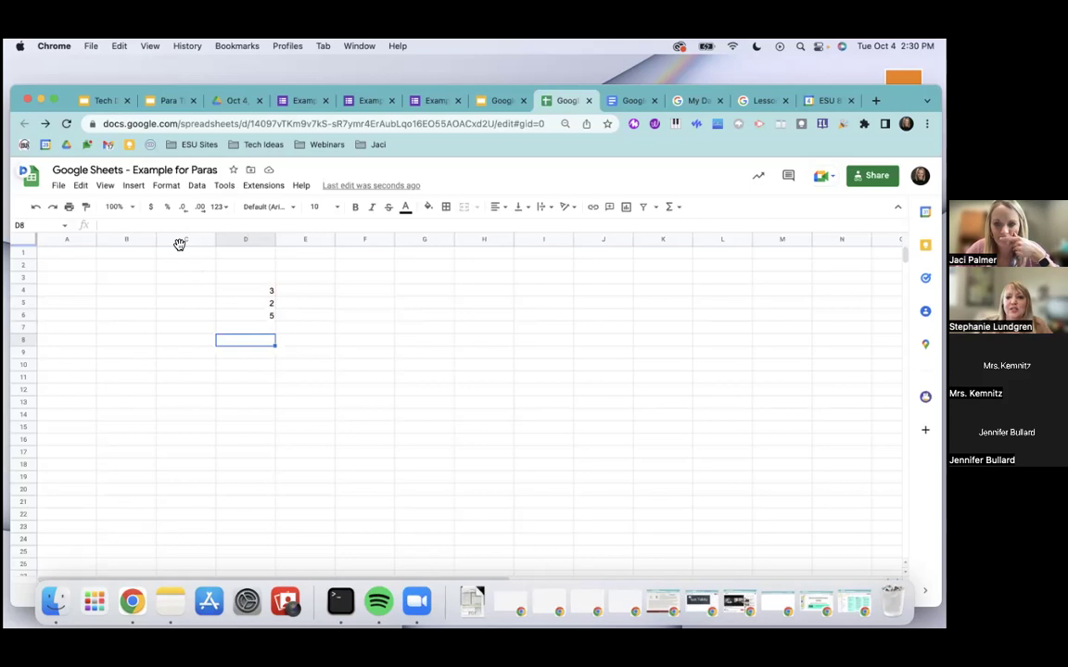
- Examine the available spreadsheet functions, including the Financial and Google categories, without inserting any
click(183, 291)
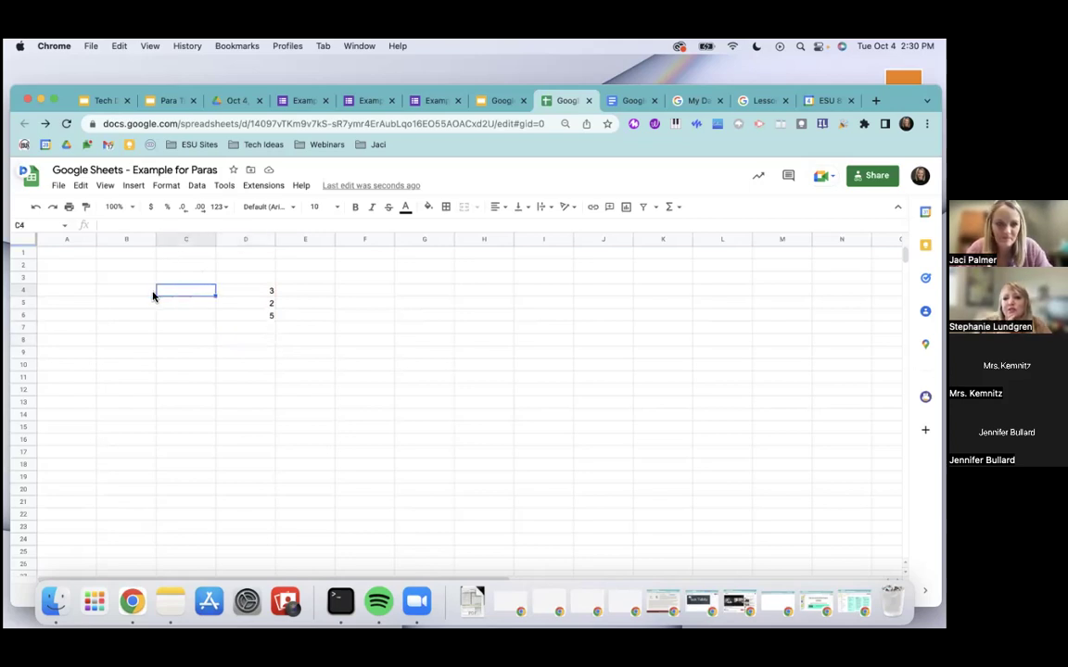
click(678, 209)
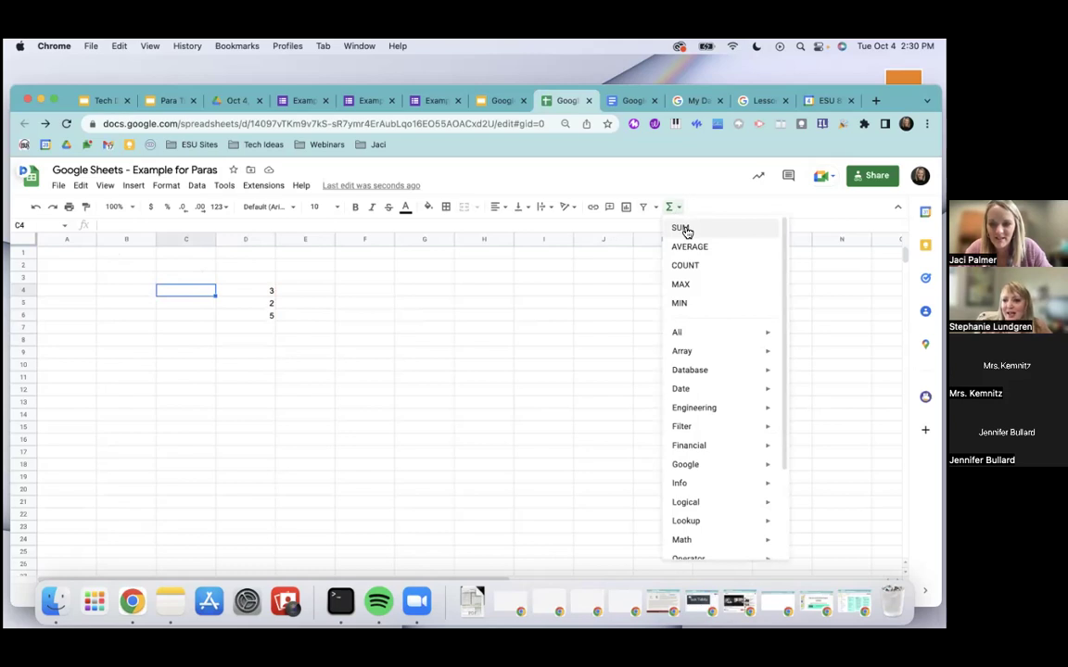
scroll(705, 329, down, 3)
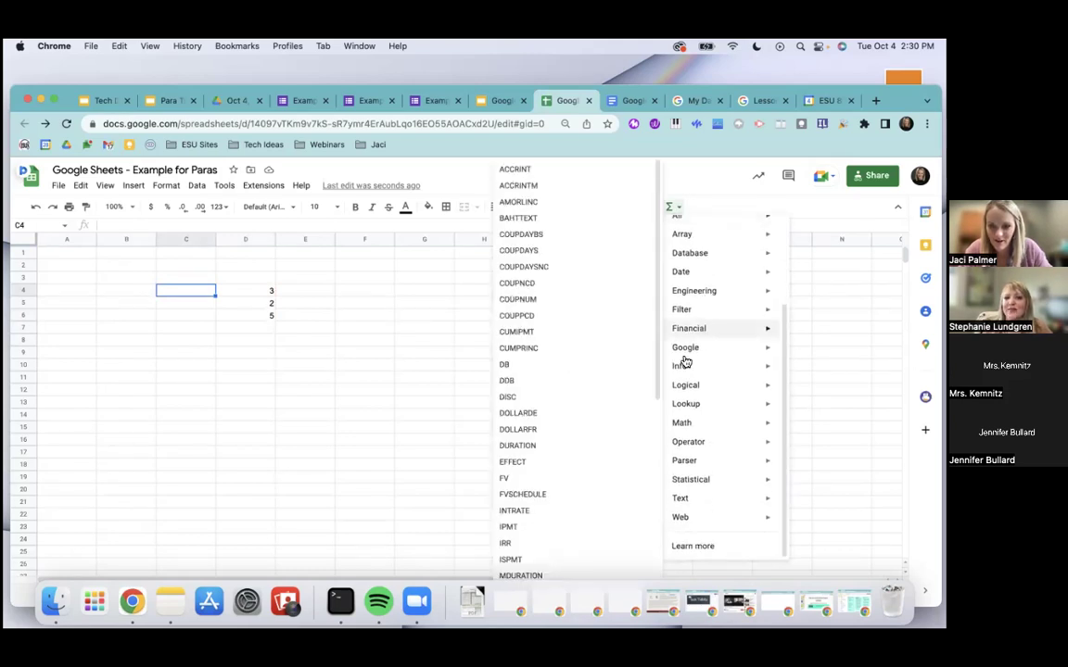
scroll(611, 354, down, 8)
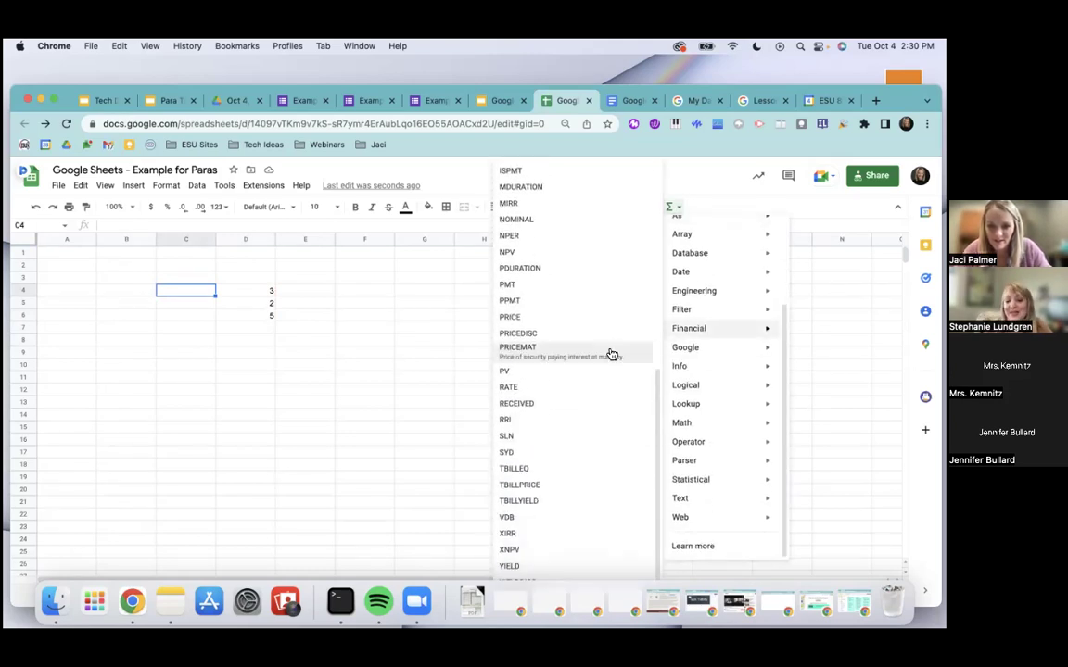
scroll(610, 354, up, 8)
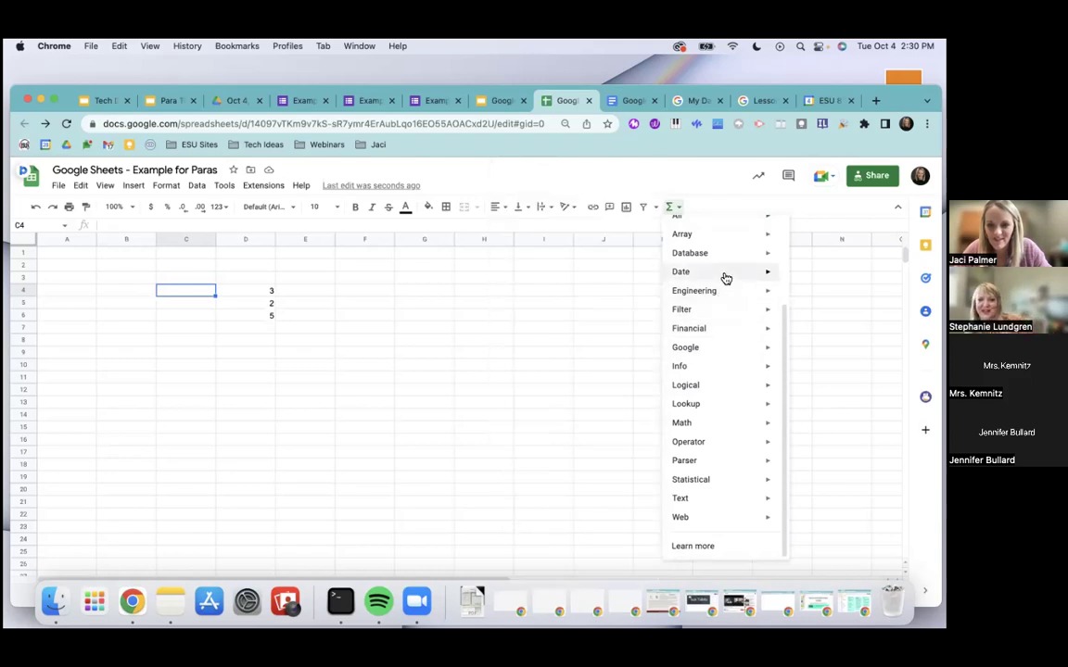
click(679, 209)
click(679, 208)
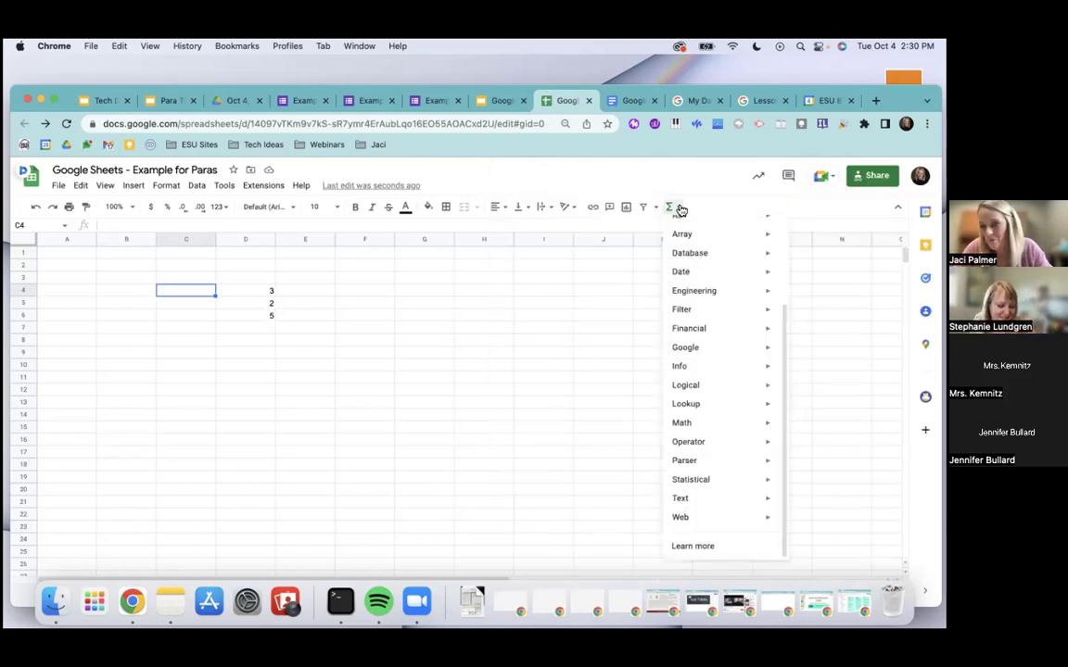
mouse_move(704, 356)
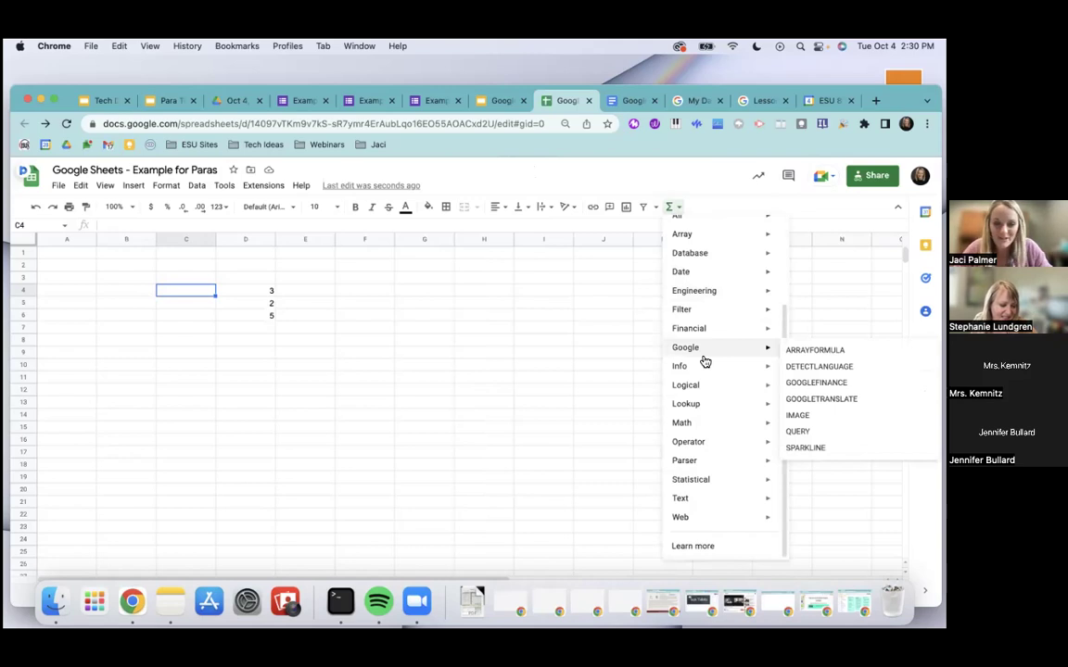
scroll(714, 315, up, 3)
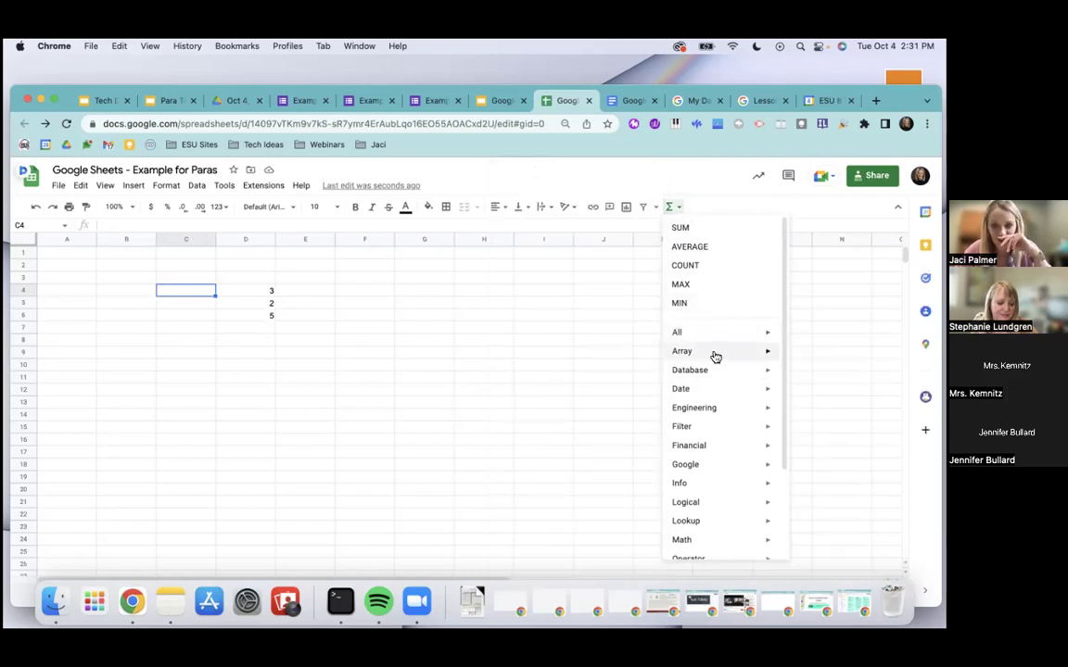
mouse_move(716, 456)
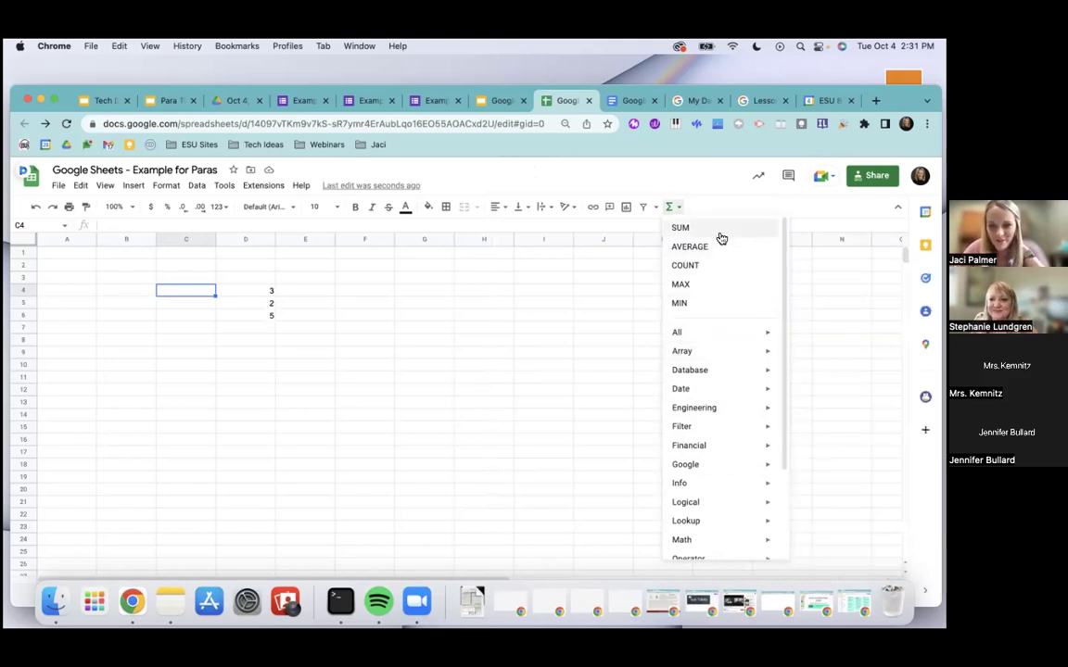
click(675, 205)
click(299, 359)
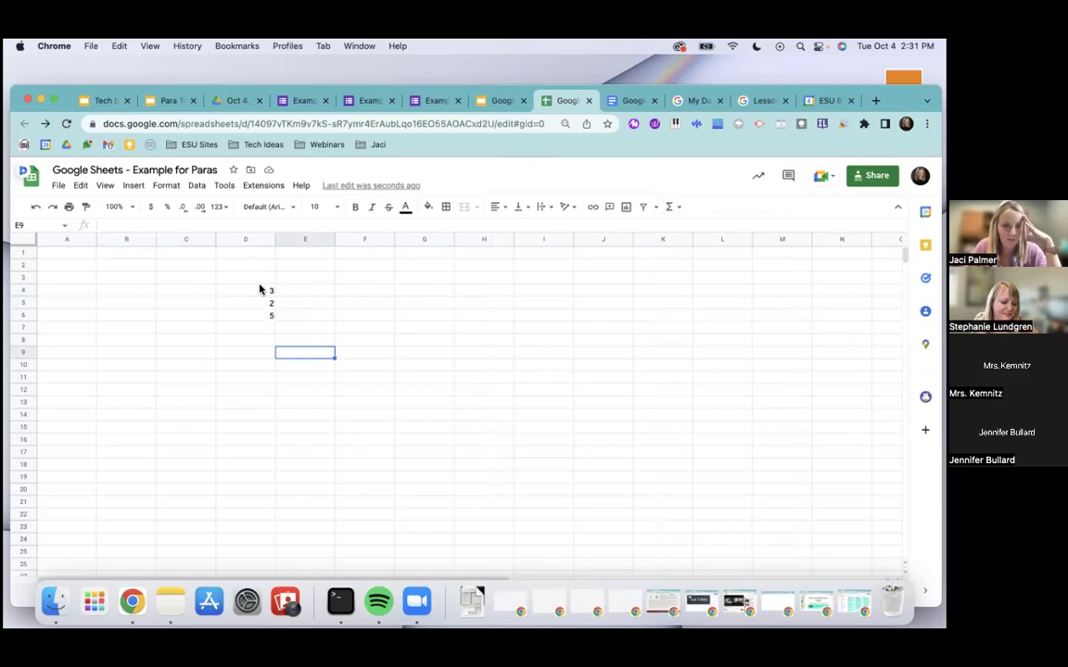
- Insert checkboxes in cells F4 through F14
click(387, 291)
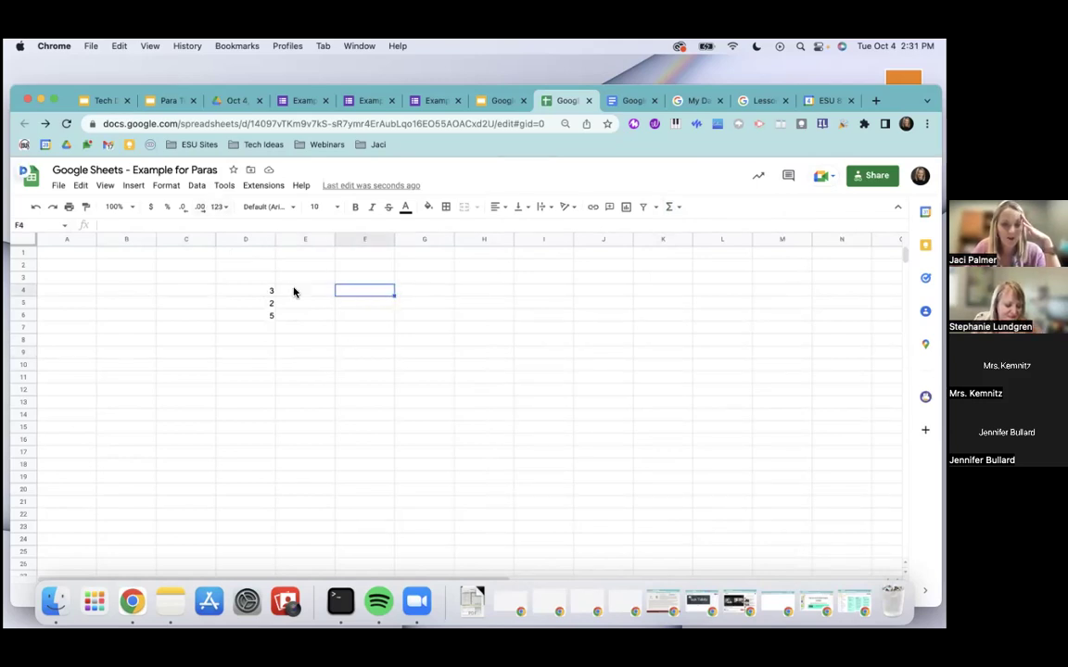
key(shift+Down)
key(shift+Down)
key(shift+Down)
key(shift+Down)
key(shift+Down)
key(shift+Down)
key(shift+Down)
key(shift+Down)
key(shift+Down)
key(shift+Down)
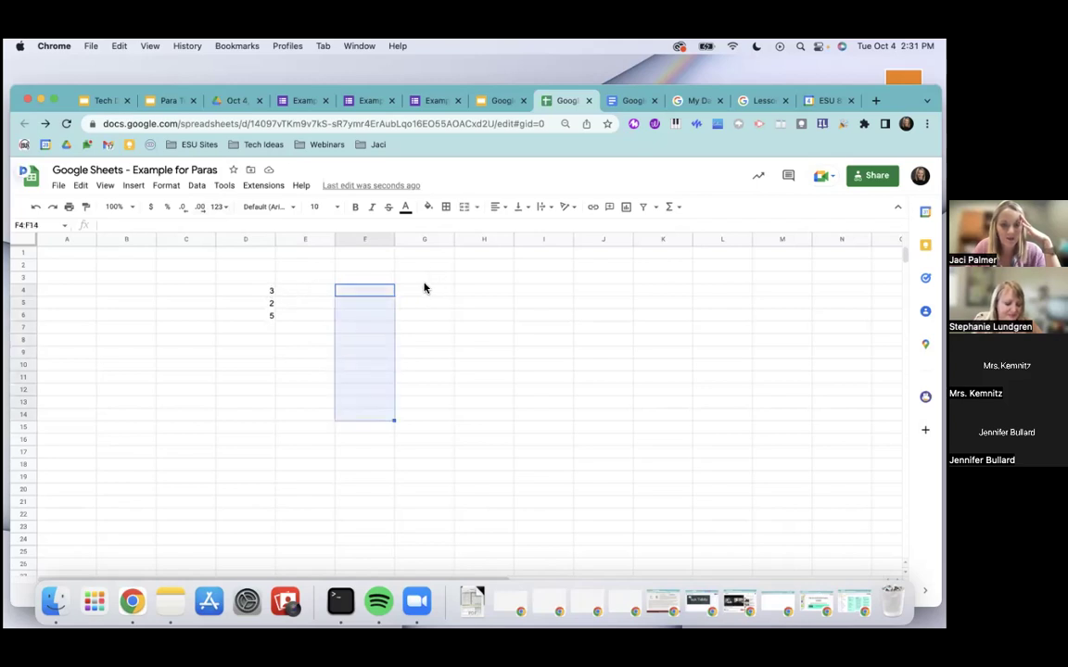
click(132, 185)
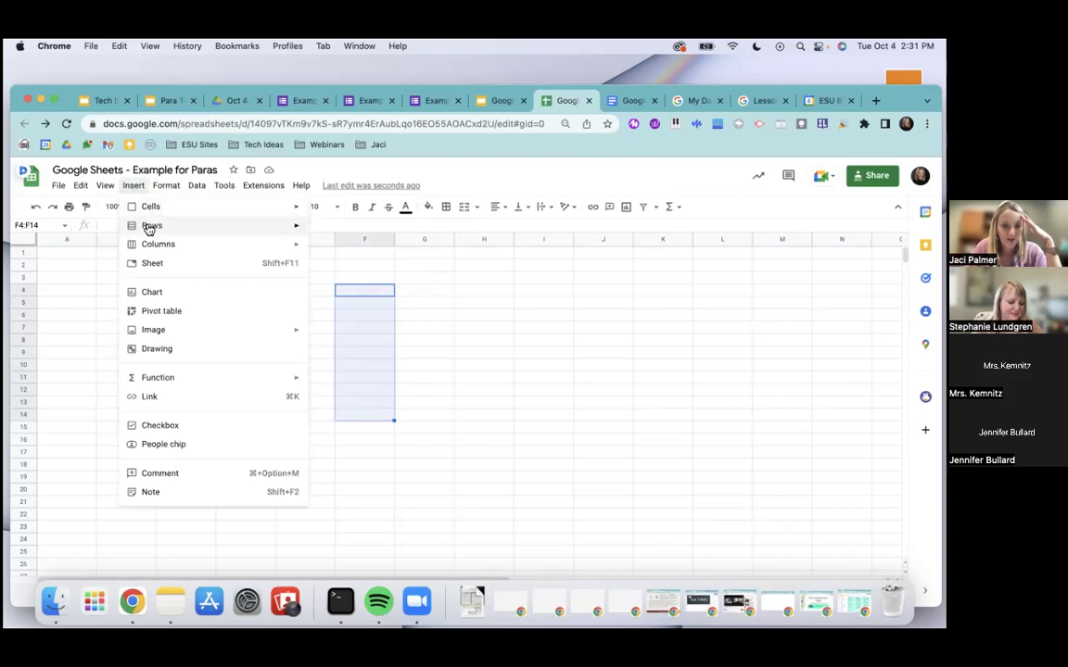
mouse_move(116, 194)
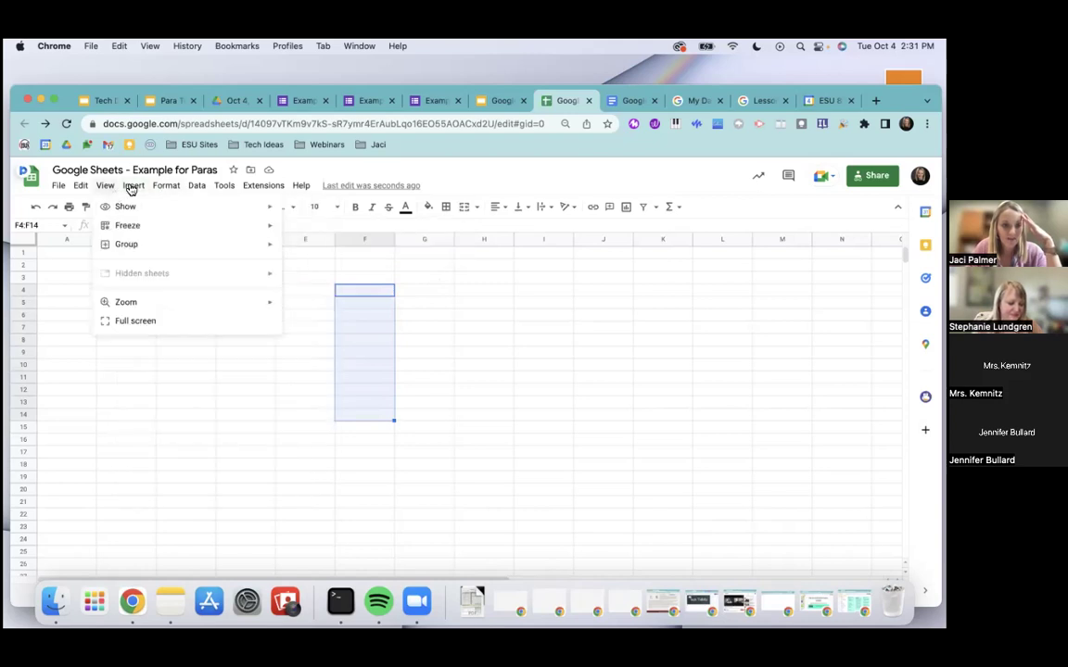
mouse_move(151, 185)
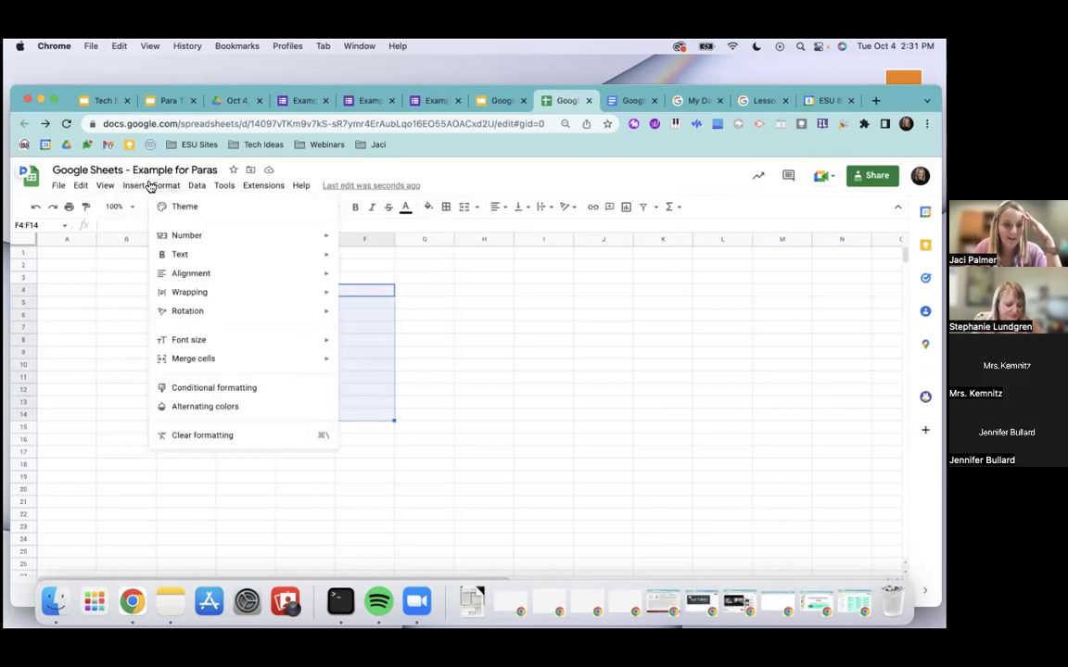
mouse_move(231, 188)
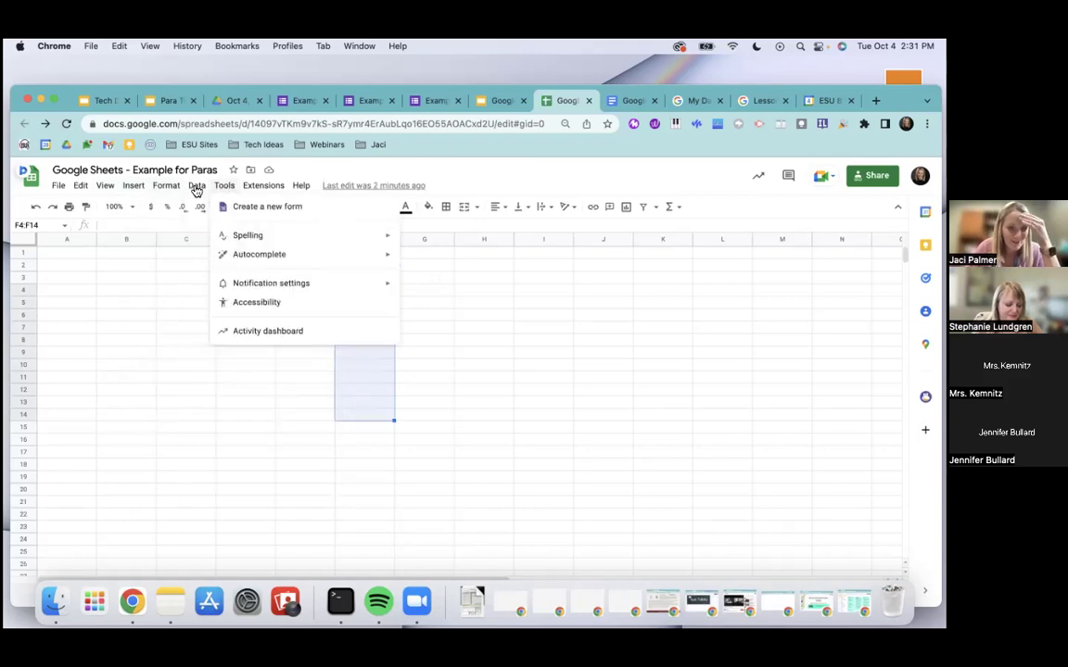
mouse_move(193, 188)
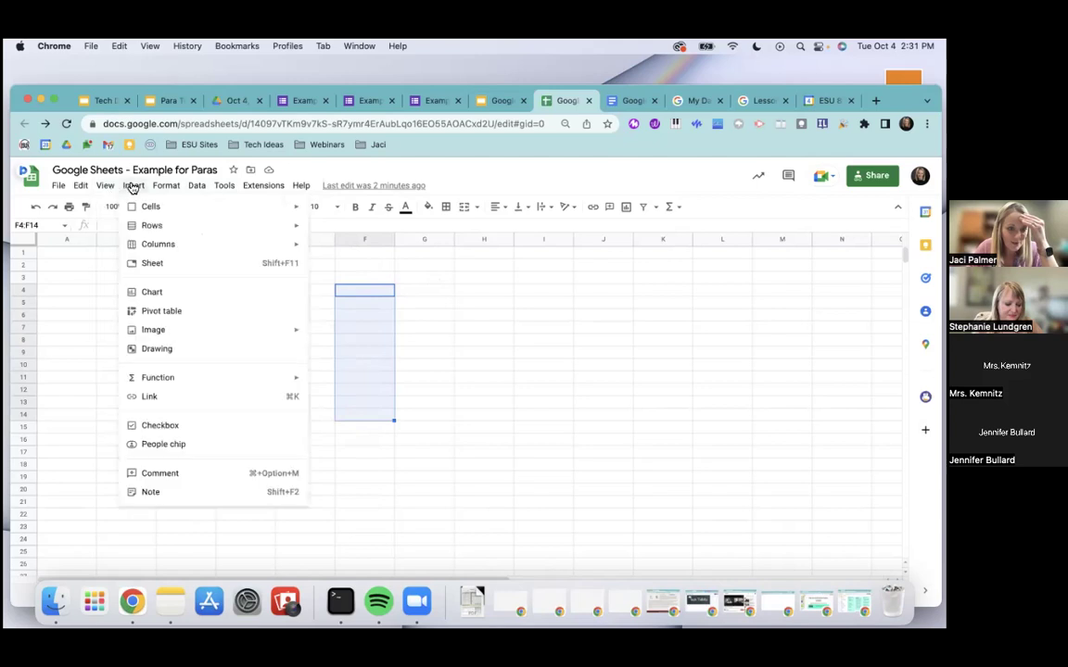
click(147, 426)
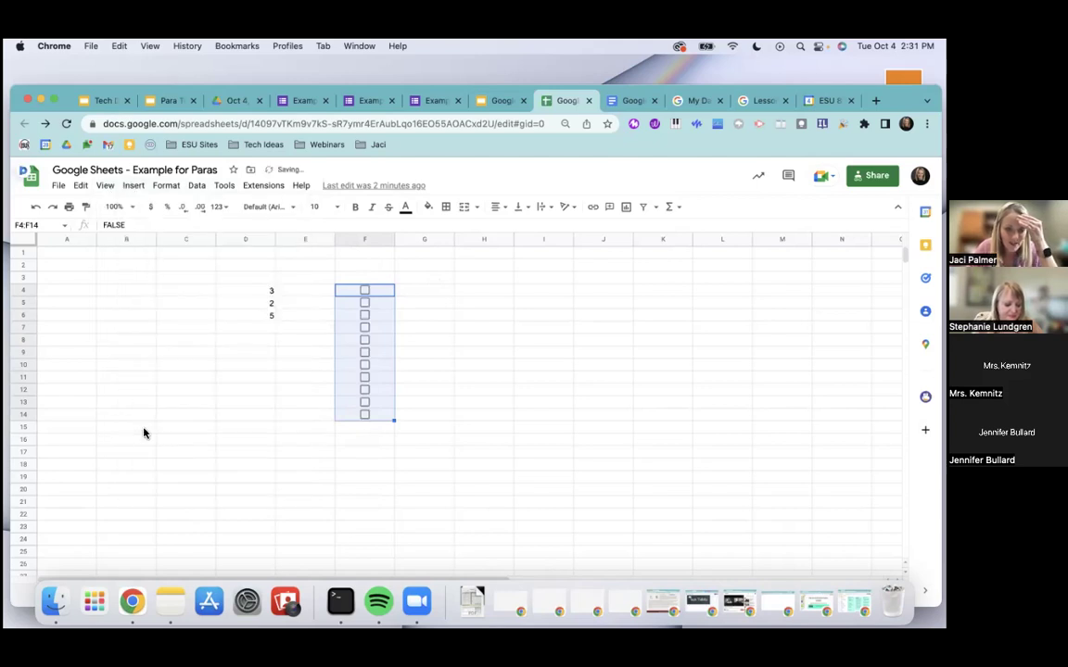
- Extend the column of checkboxes down to cell F19 by filling from F14
click(397, 417)
click(392, 417)
drag(393, 425, 393, 475)
click(419, 303)
- Tick the first three checkboxes, in cells F4, F5 and F6
click(369, 294)
click(366, 292)
click(365, 303)
click(364, 315)
- Replace the numbers in D4 and D5 with two sample students' first names, and clear the sum formula from D6
click(276, 294)
click(263, 294)
text(Billy)
key(Return)
text(B)
key(BackSpace)
text(Susie)
key(Return)
key(Delete)
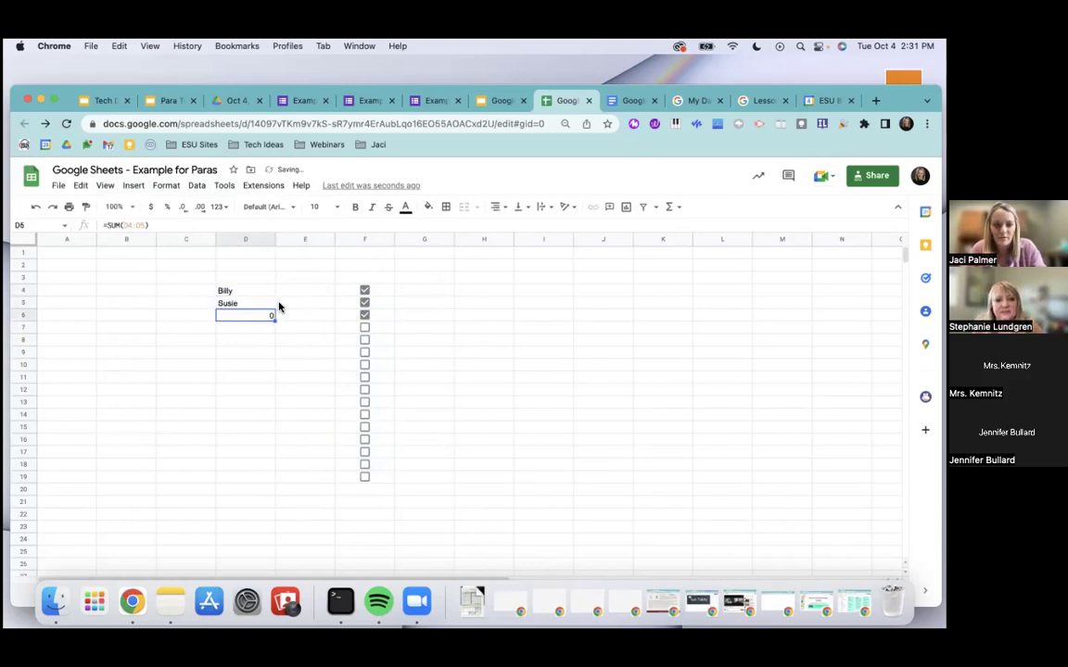
- Enter the heading Monday in cell F3 above the checkboxes
click(383, 278)
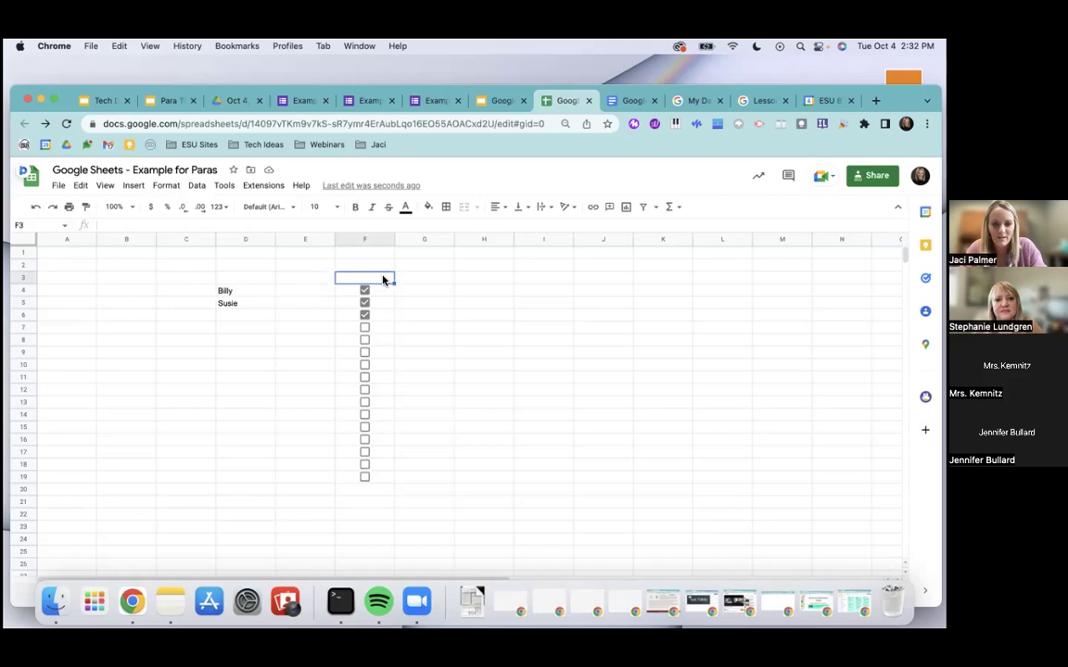
text(day)
key(Return)
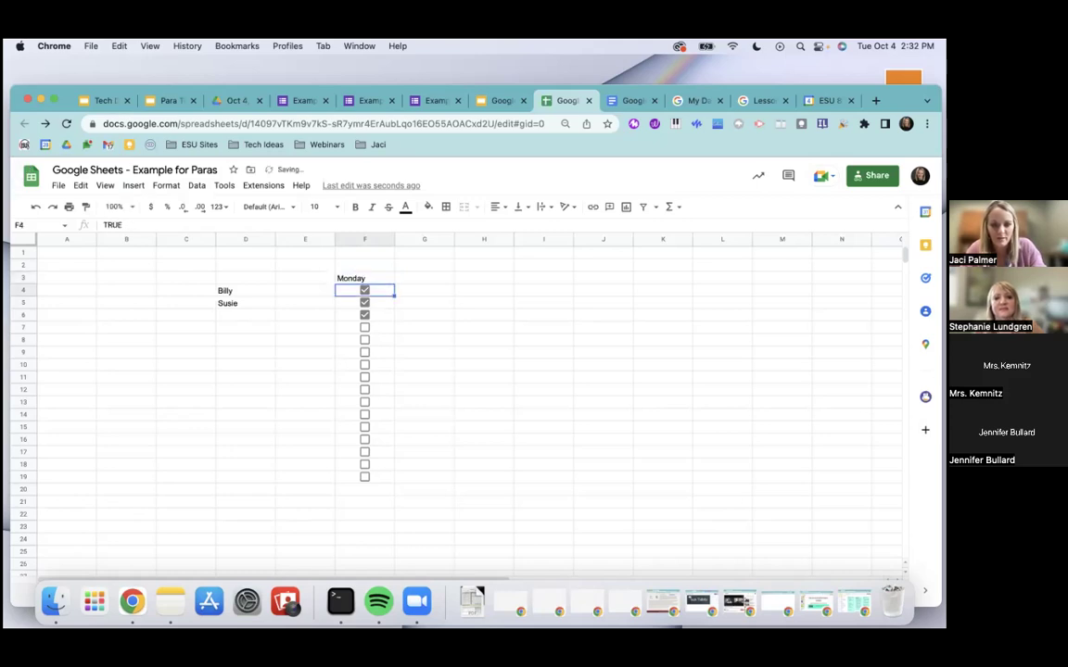
- Untick the checkboxes in F4, F5 and F6, and tick those in F8, F12 and F16
click(364, 315)
click(364, 340)
click(364, 290)
click(364, 303)
click(364, 389)
click(364, 439)
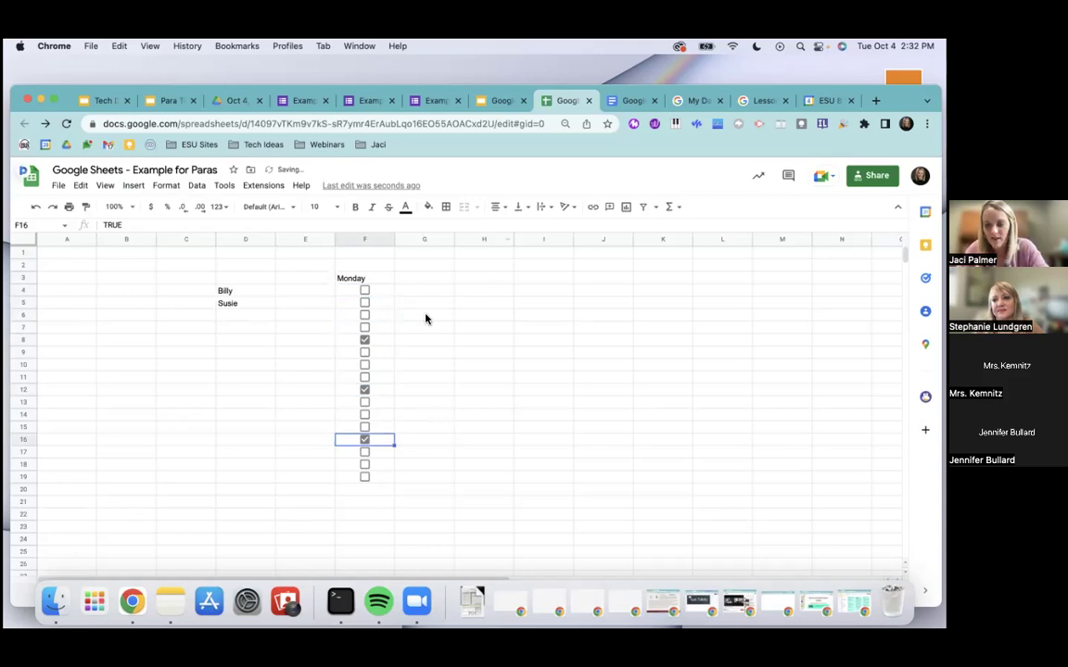
click(381, 491)
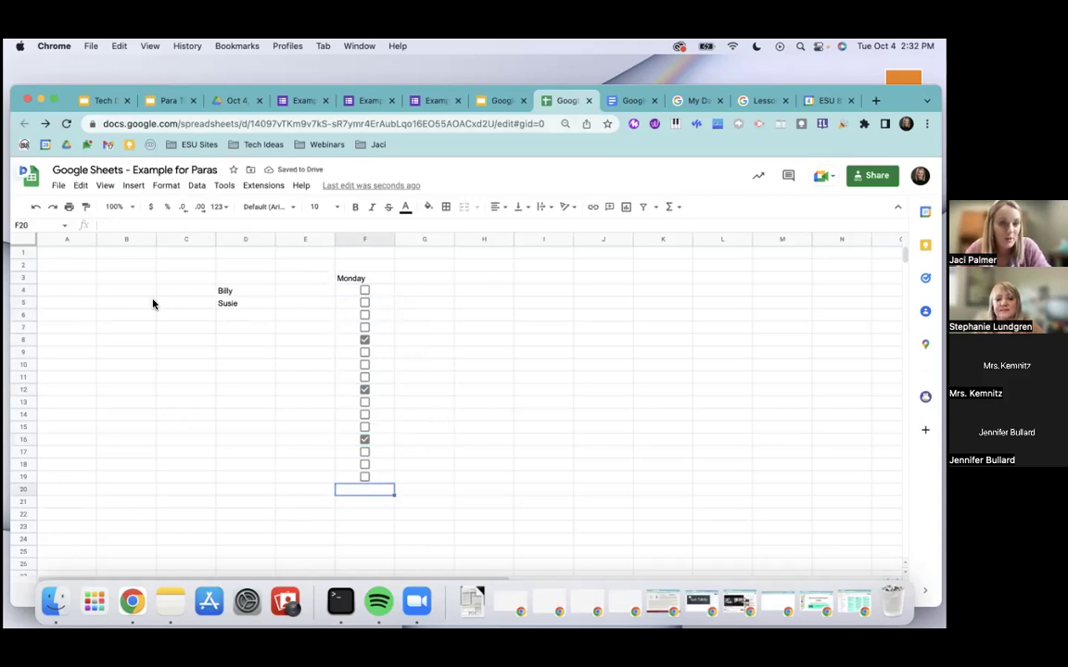
- Try to apply the pink alternating colors style with a header to range A1:Z100
click(131, 185)
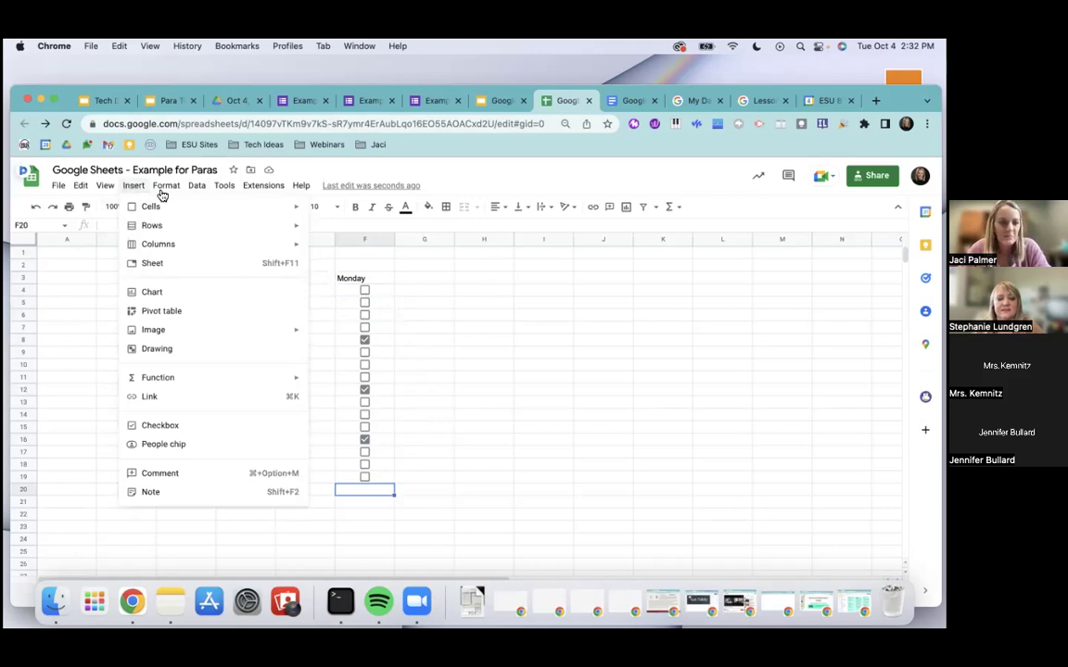
mouse_move(211, 189)
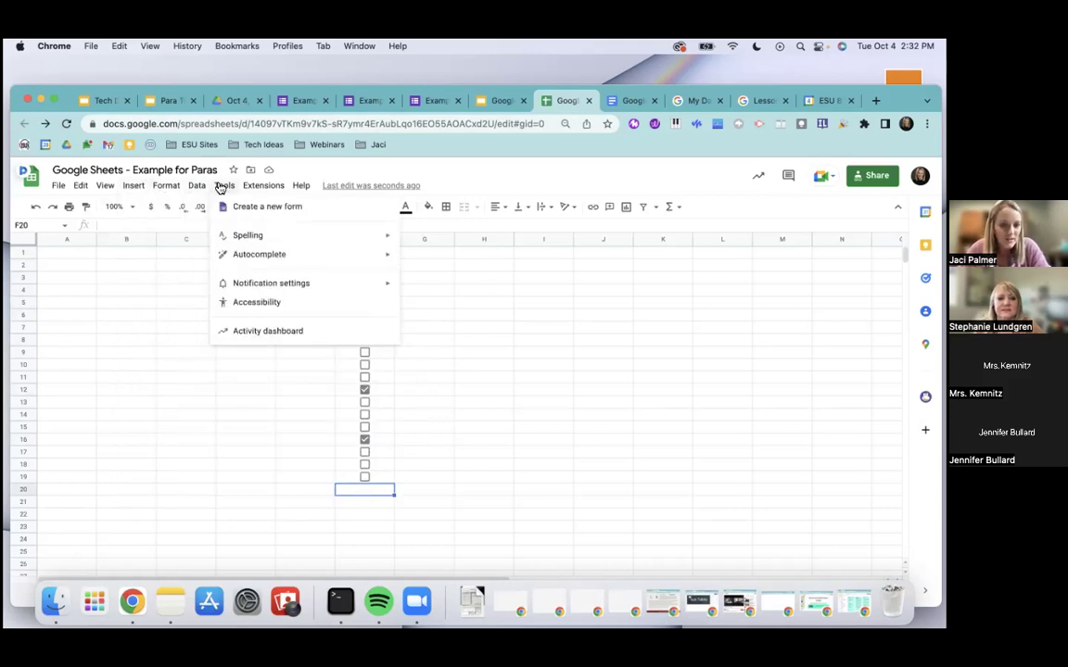
mouse_move(169, 189)
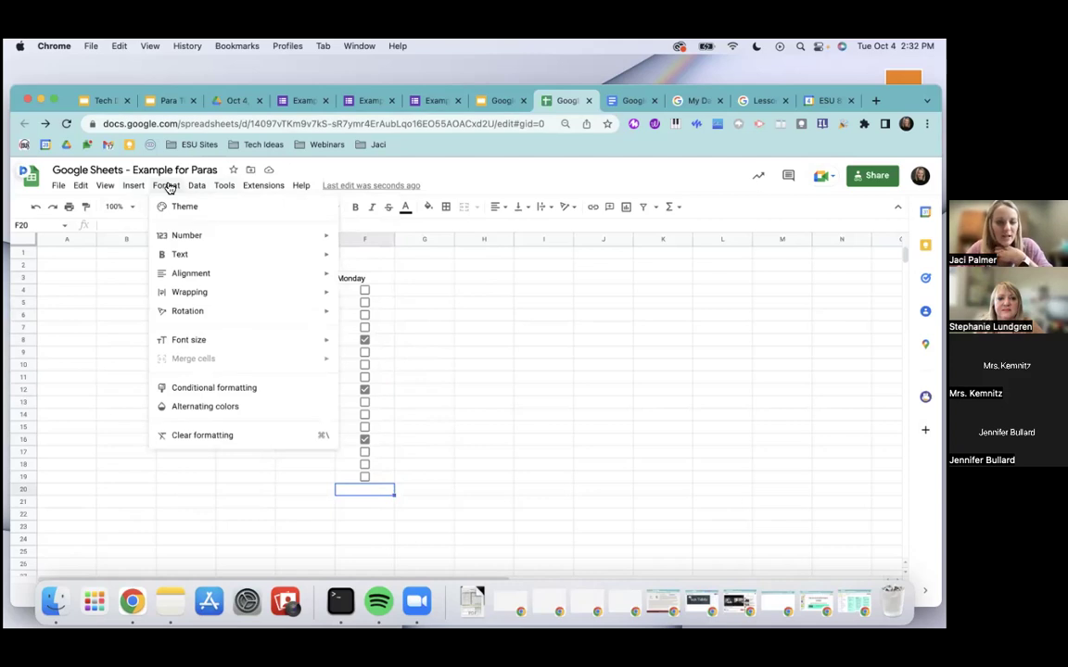
click(212, 409)
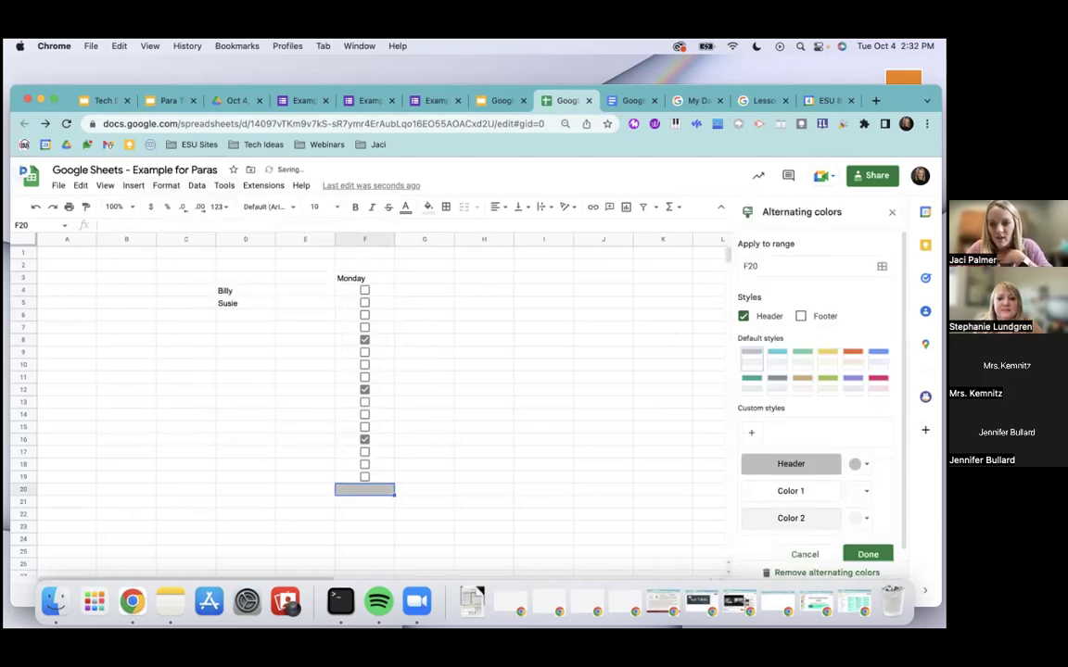
click(762, 268)
text(A1:)
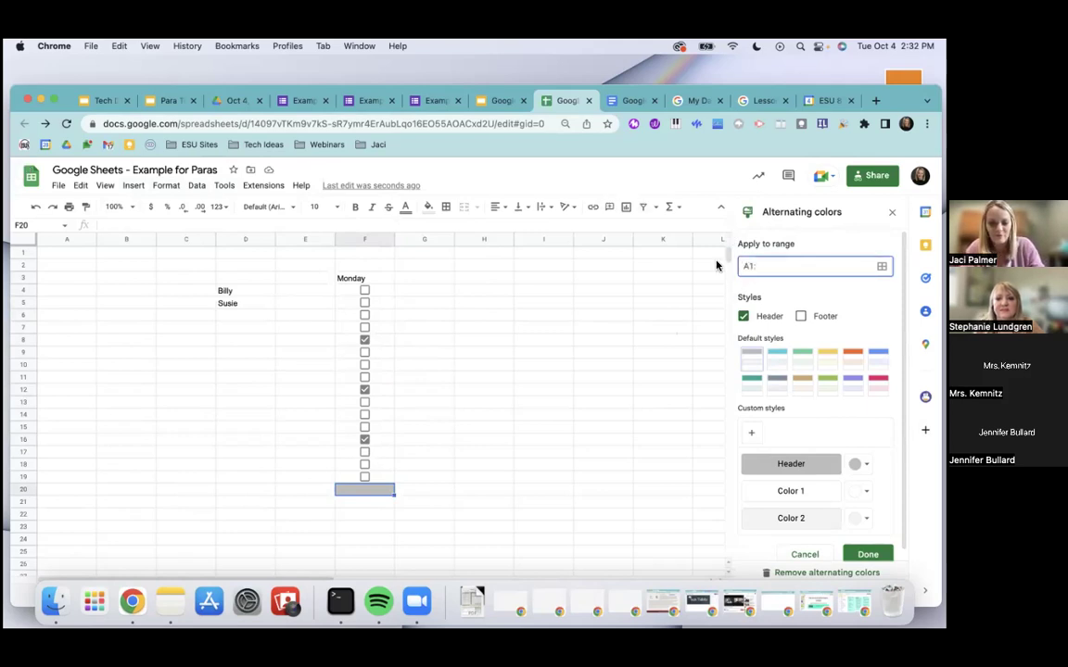
text(Z100)
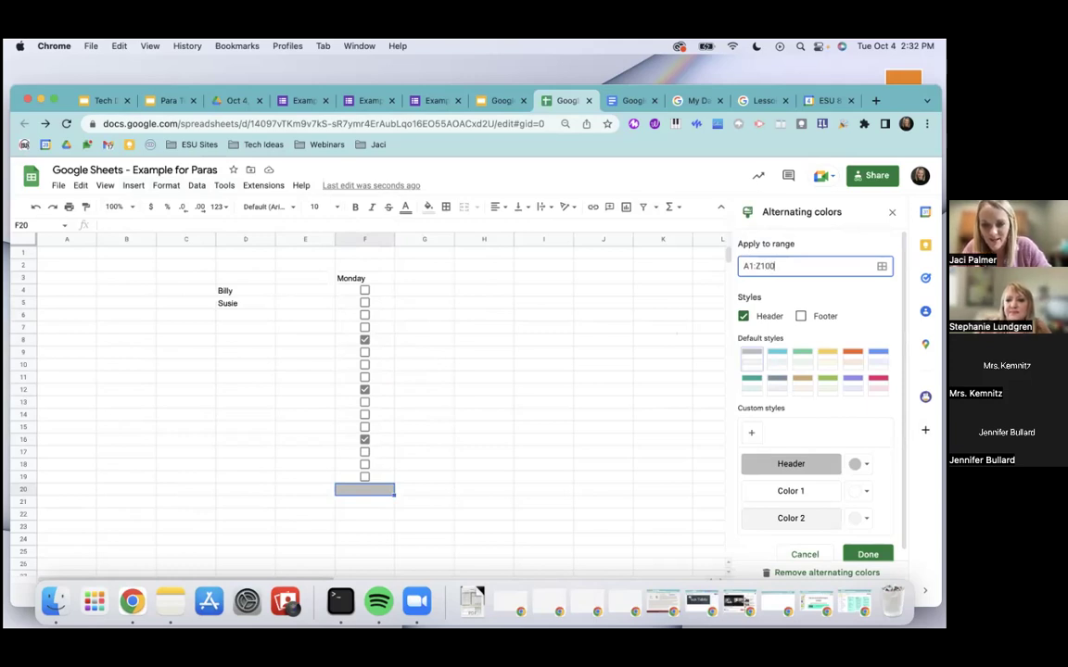
click(877, 380)
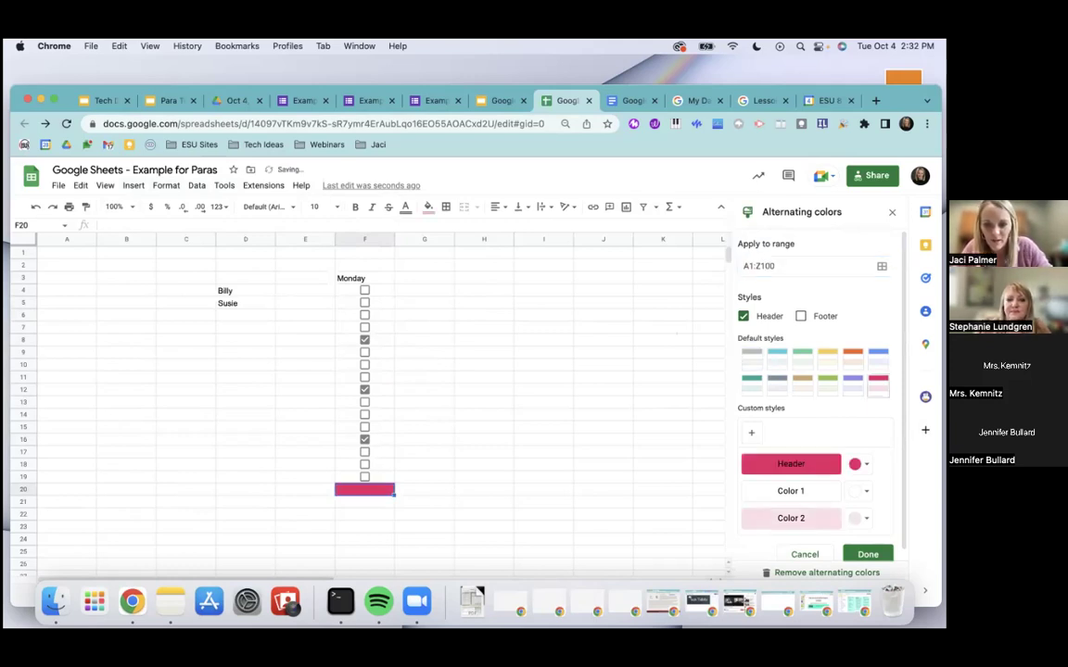
scroll(815, 389, down, 1)
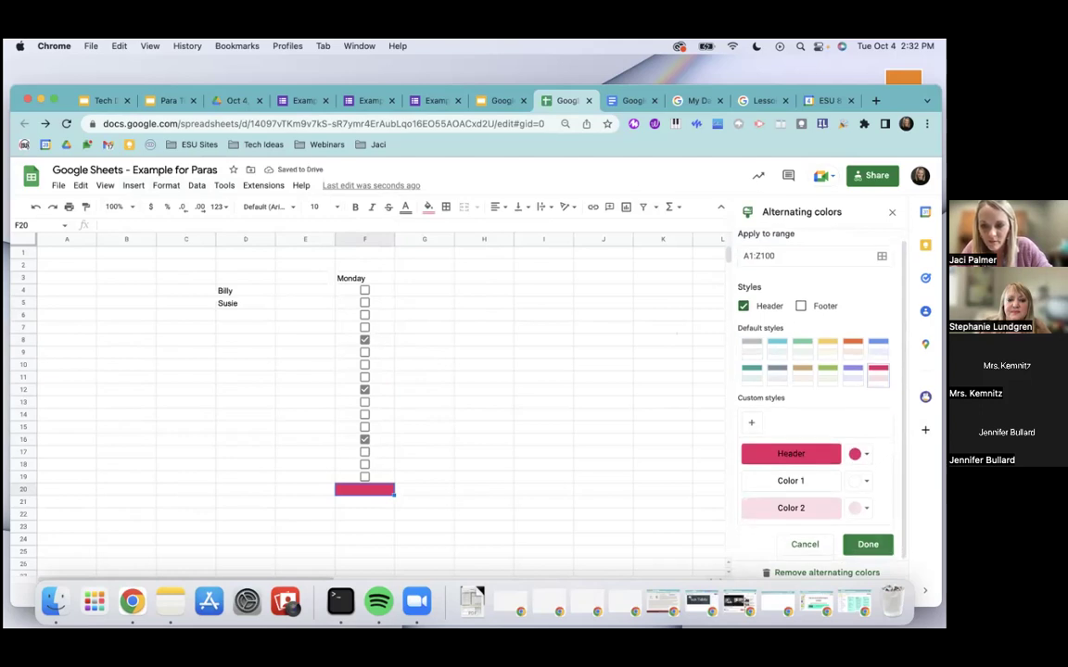
click(21, 240)
click(778, 256)
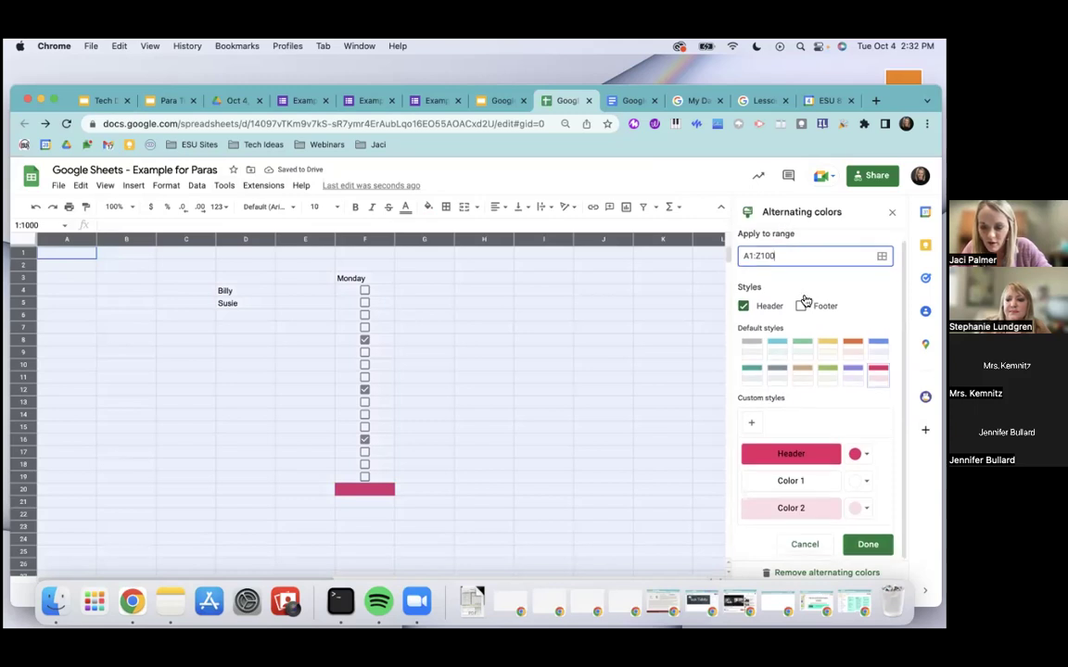
key(Escape)
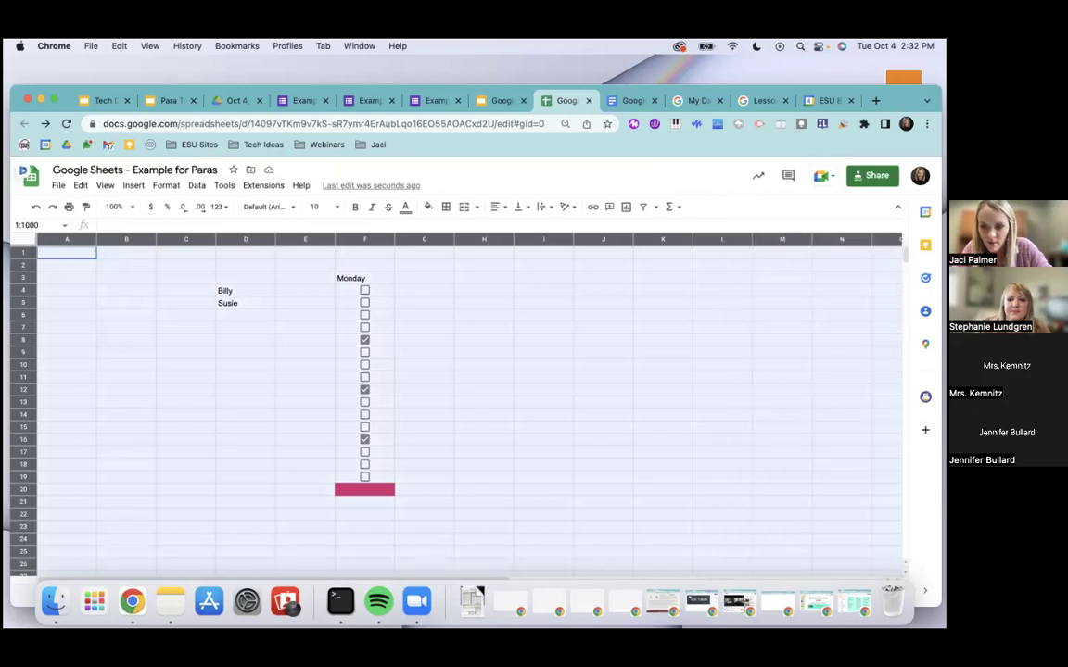
- Try the light green alternating colors style with a header on range A1:Z25, and cancel it
click(158, 170)
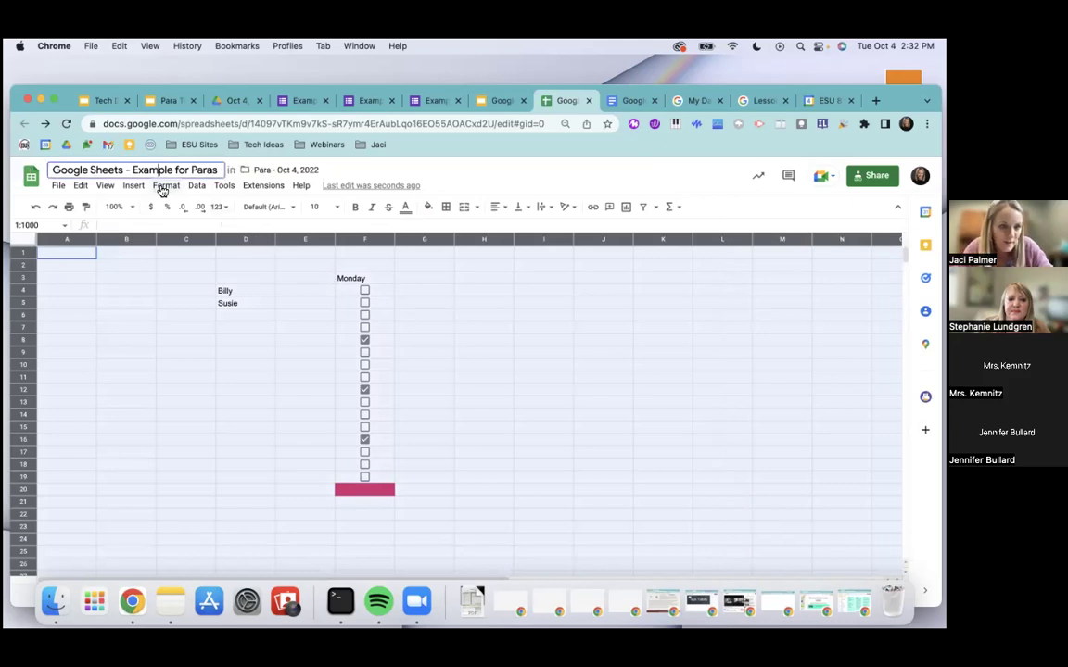
click(164, 186)
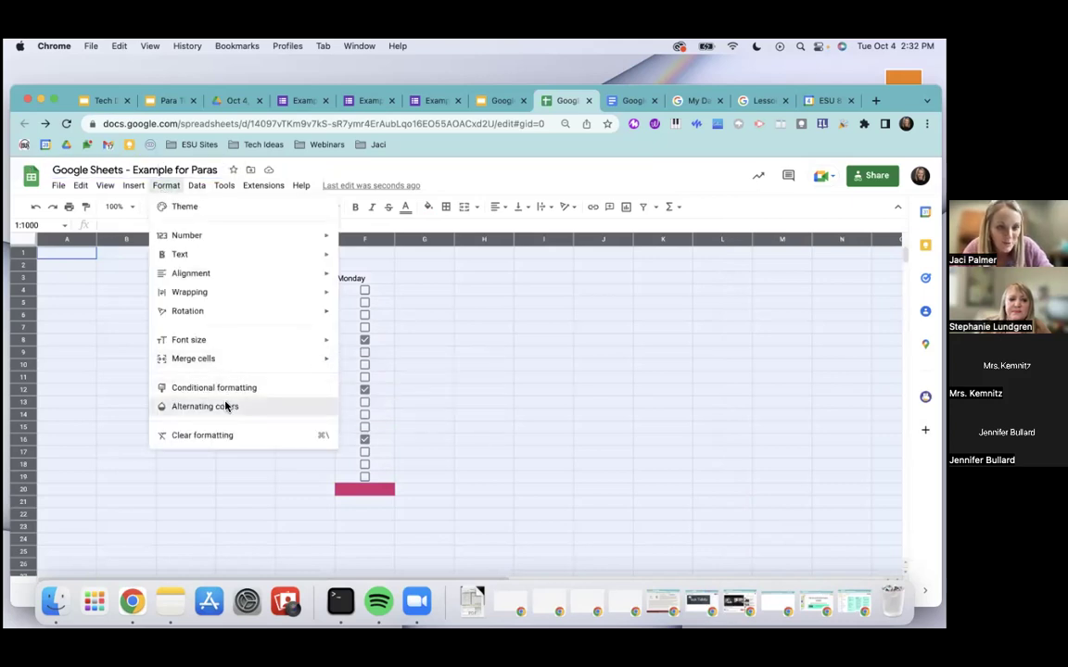
click(225, 406)
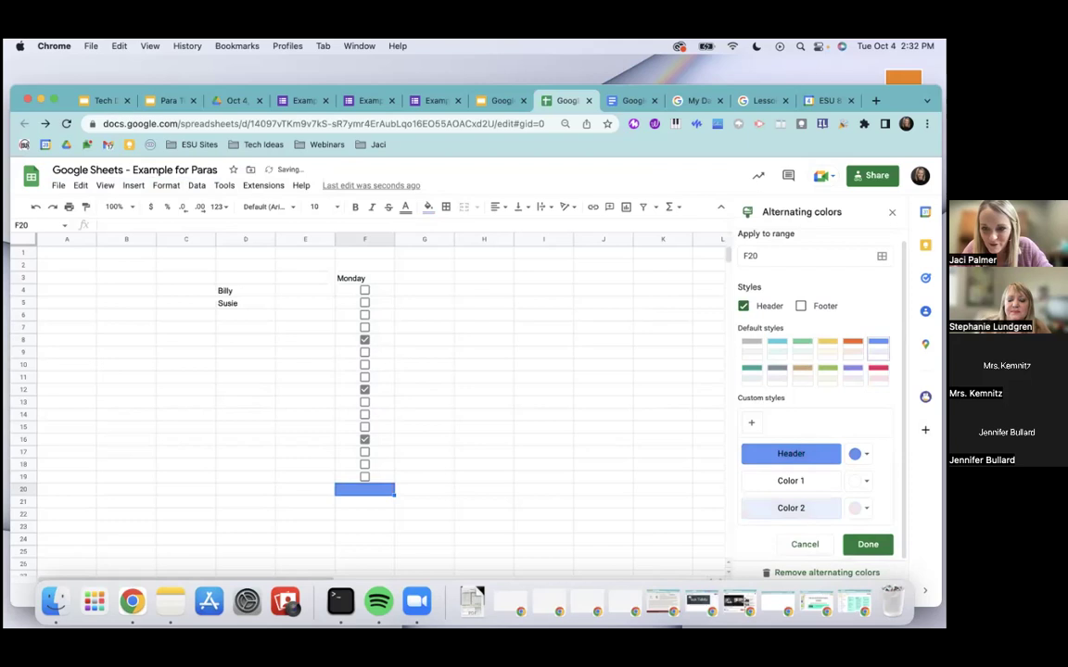
click(836, 255)
key(ctrl+a)
text(A1:Z1)
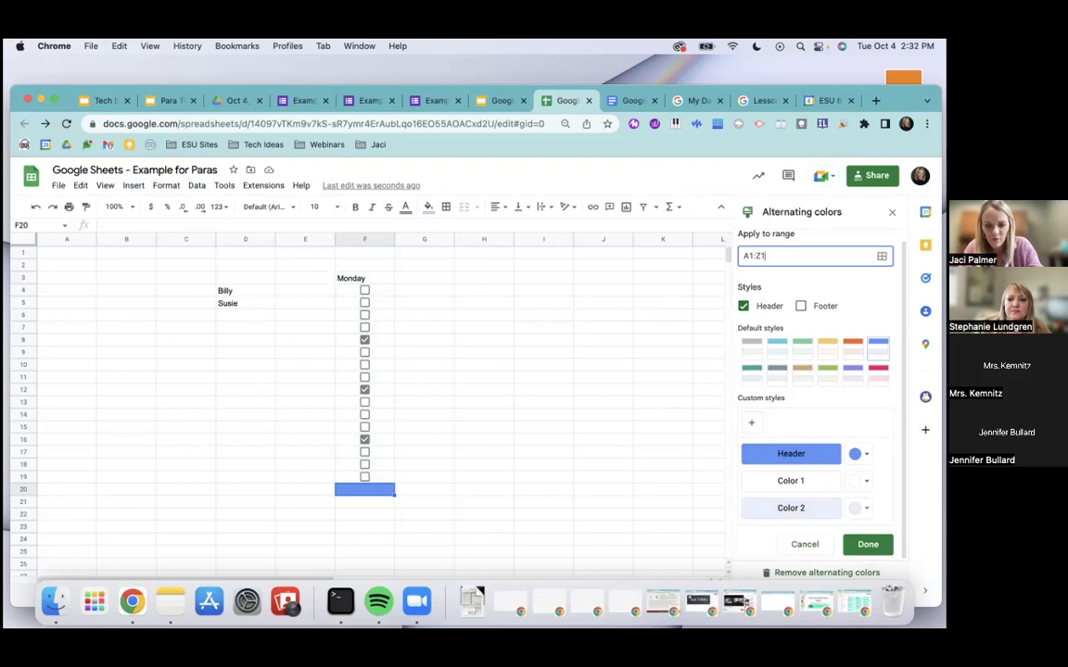
key(BackSpace)
text(25)
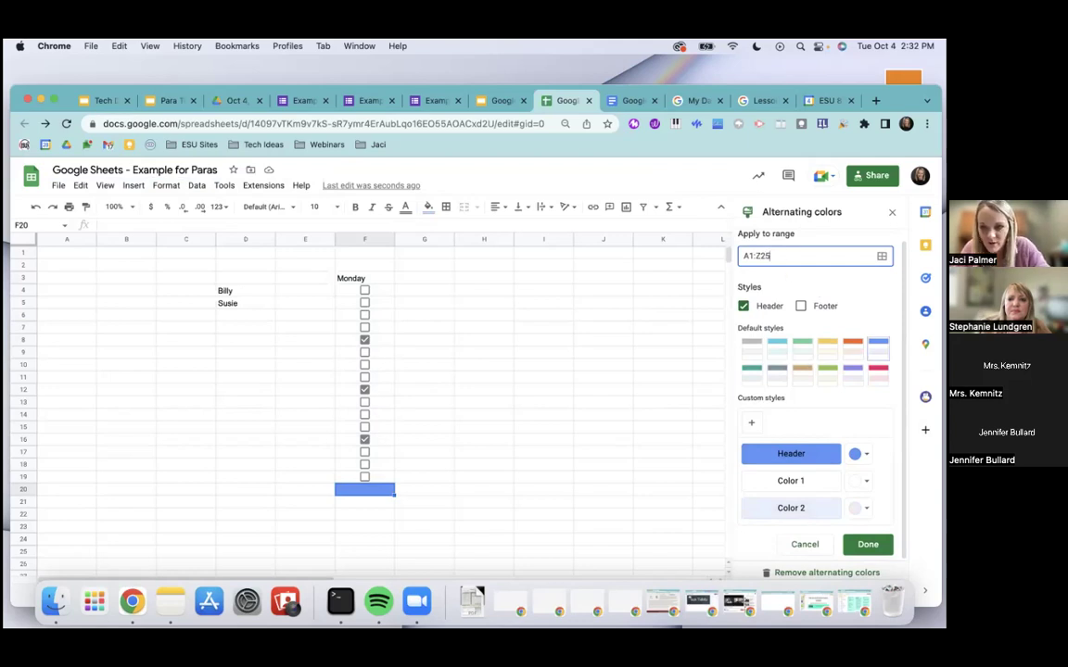
click(808, 352)
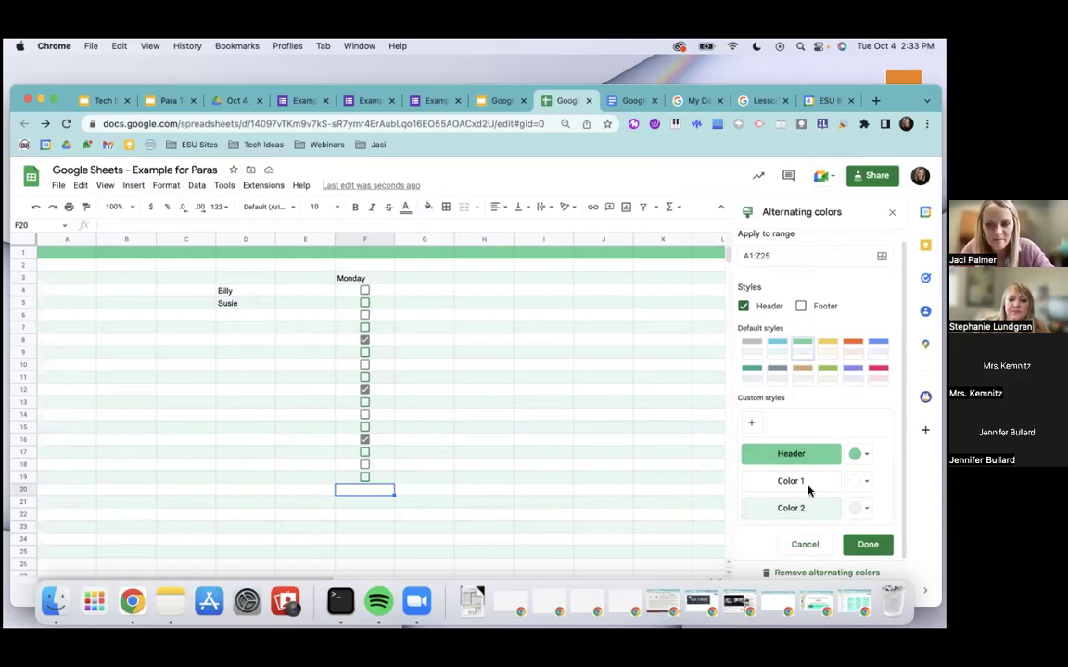
click(803, 547)
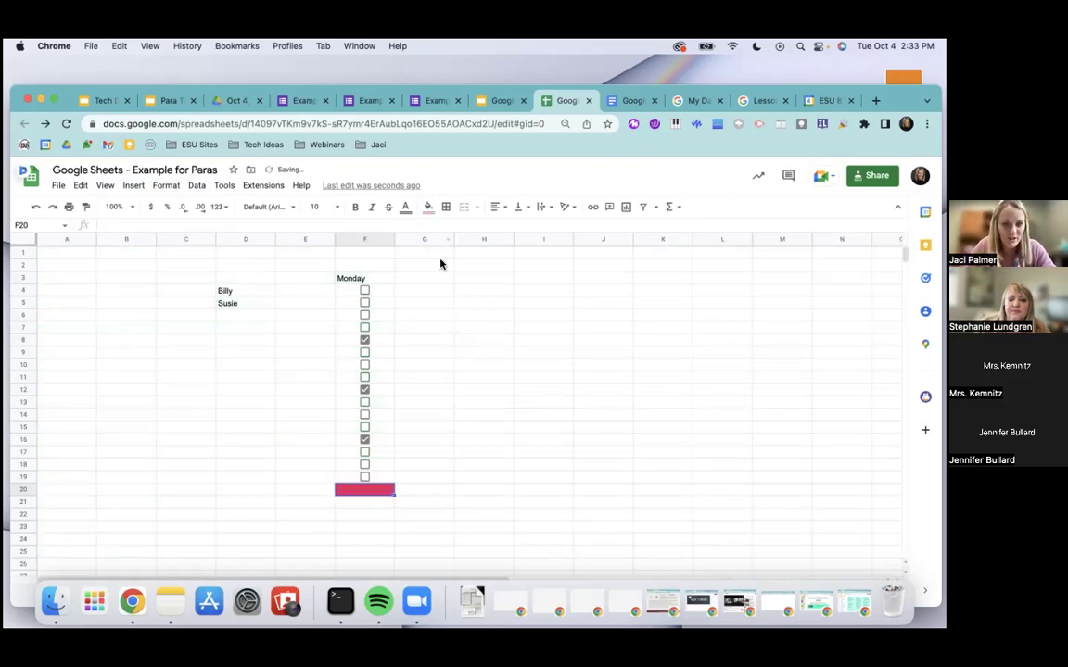
- Close the example spreadsheet and return to the Para Training presentation at slide 11, Google Slides
click(589, 100)
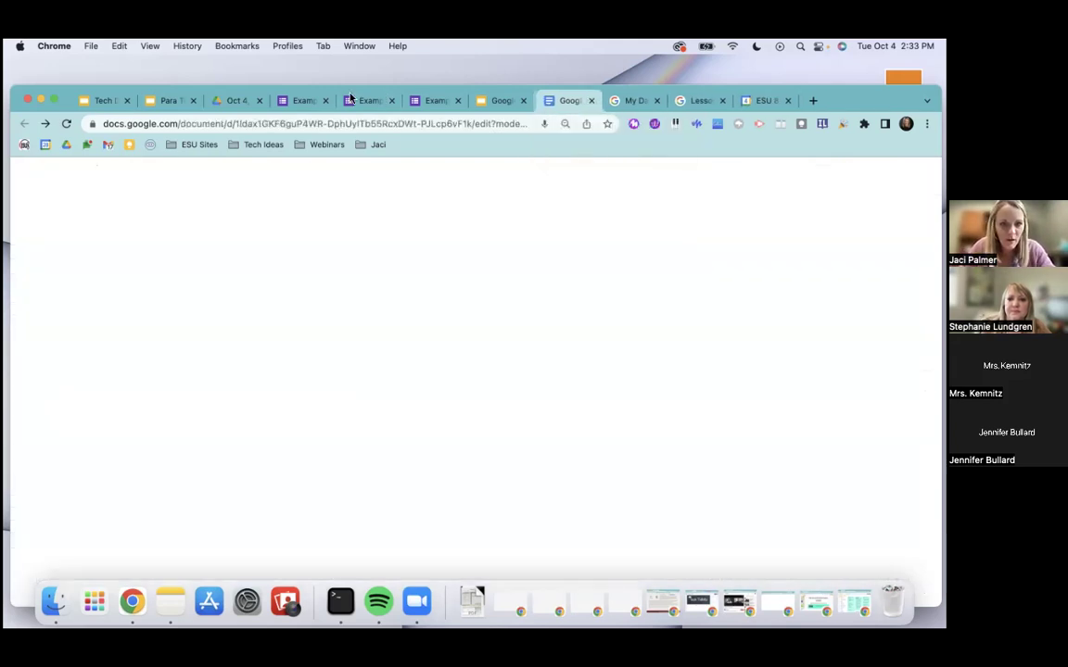
click(232, 107)
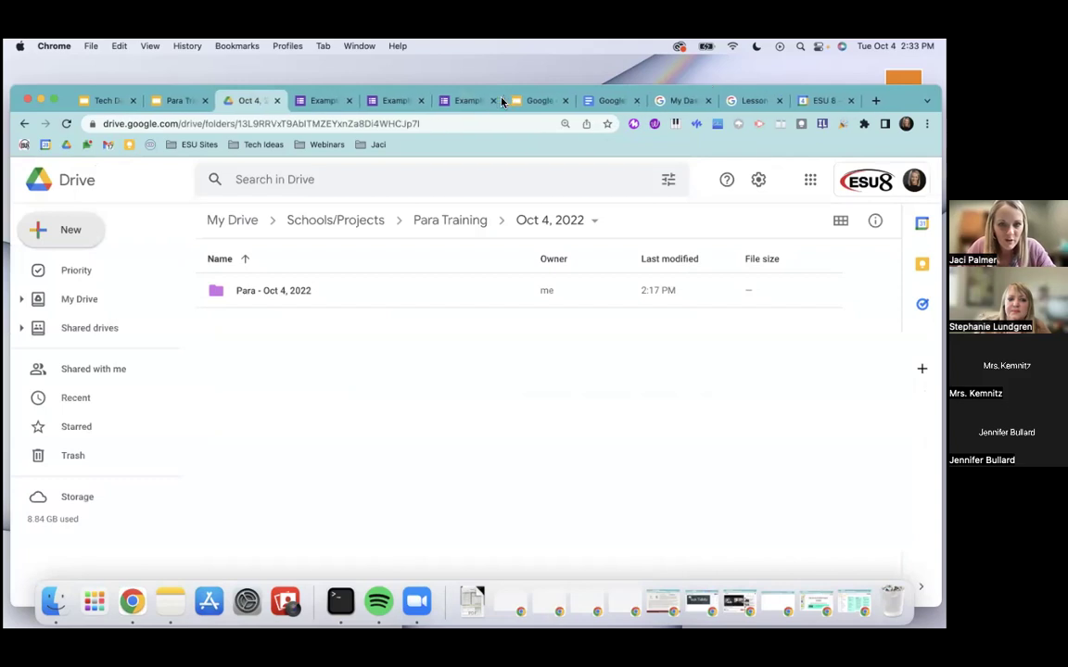
click(172, 100)
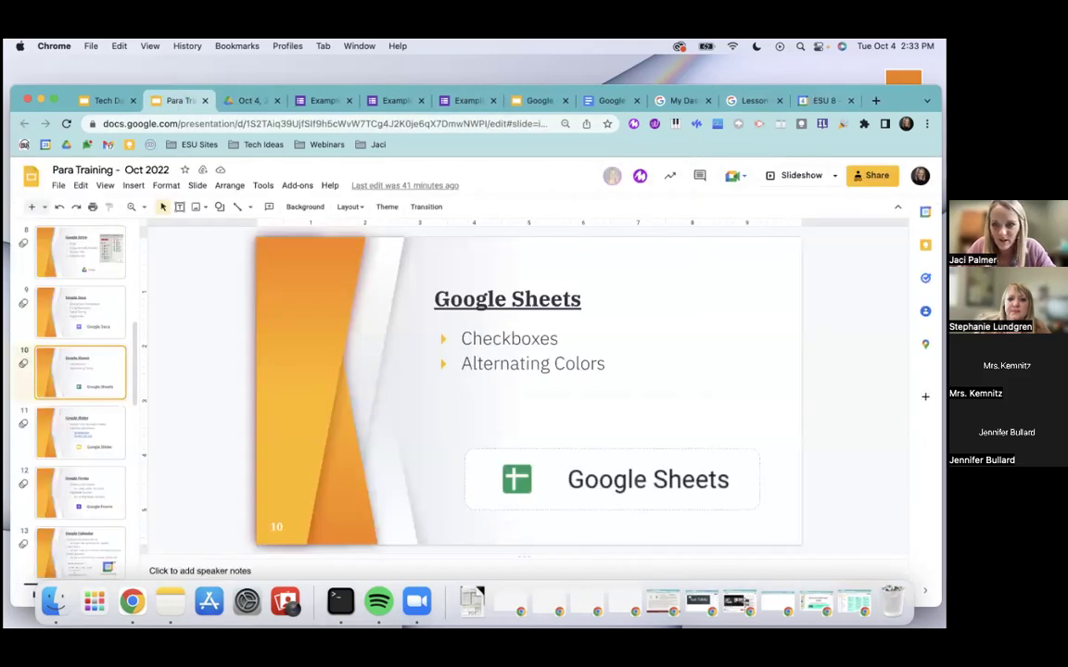
double_click(667, 90)
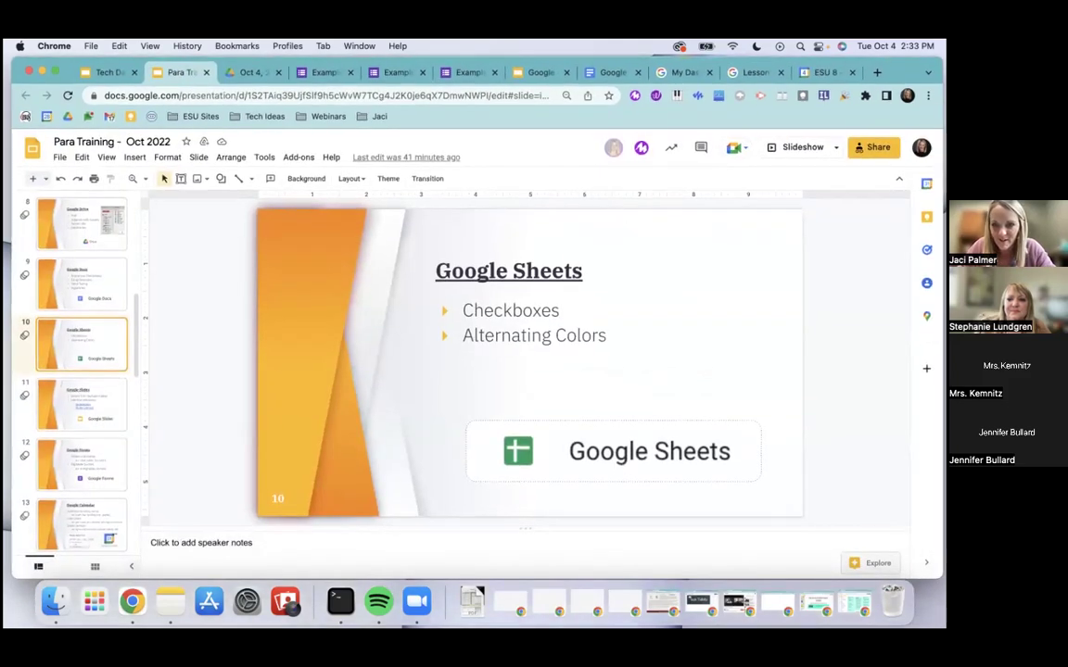
click(93, 410)
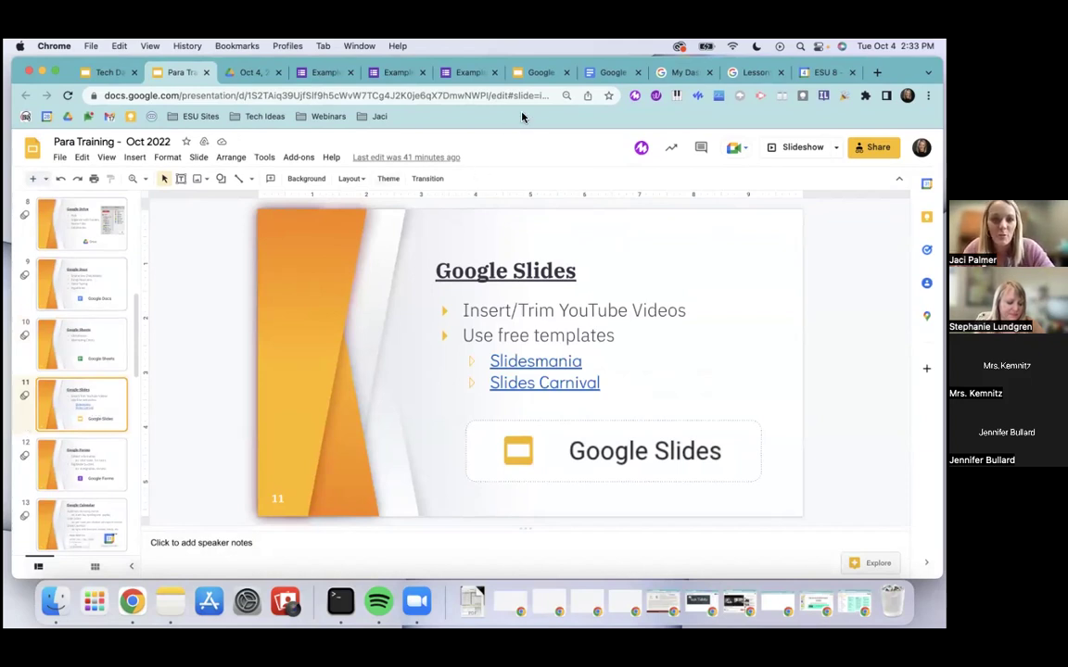
- In Google Slides Example Paras, search YouTube for dogs and insert "Funniest & Cutest Labrador Puppies #2 - Funny Puppy Videos 2020" on slide 3
click(539, 82)
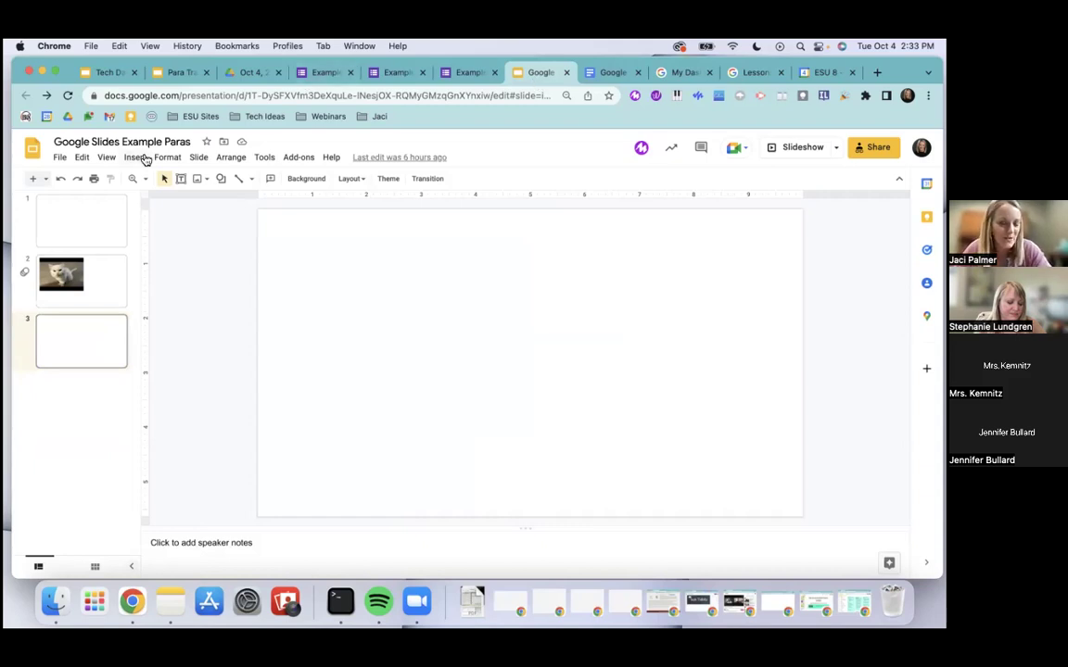
click(99, 278)
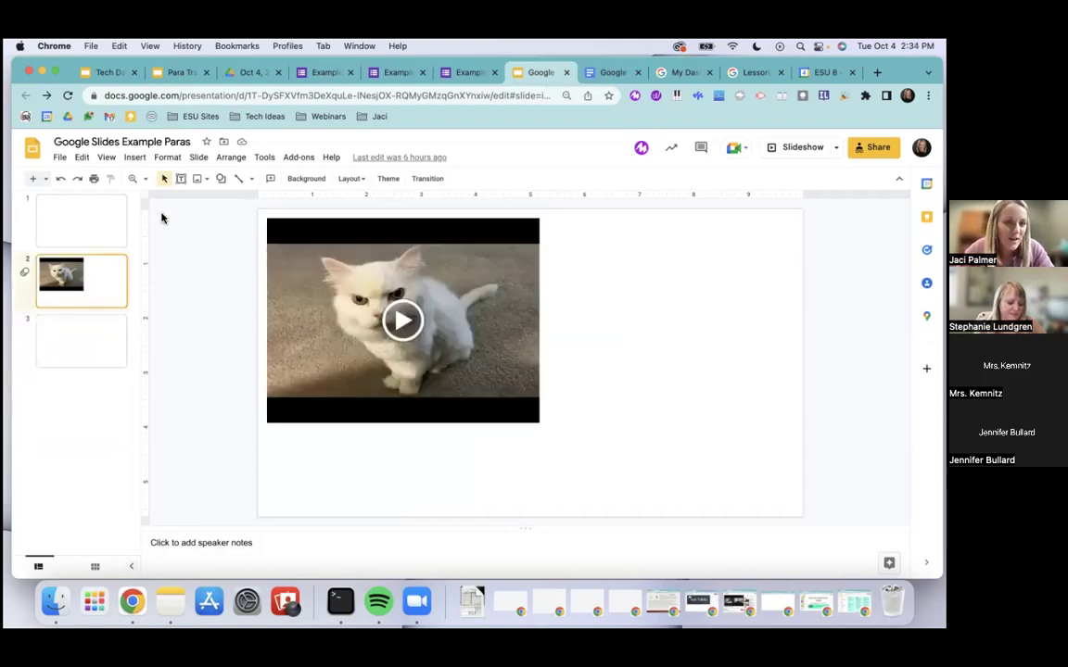
click(106, 335)
click(136, 160)
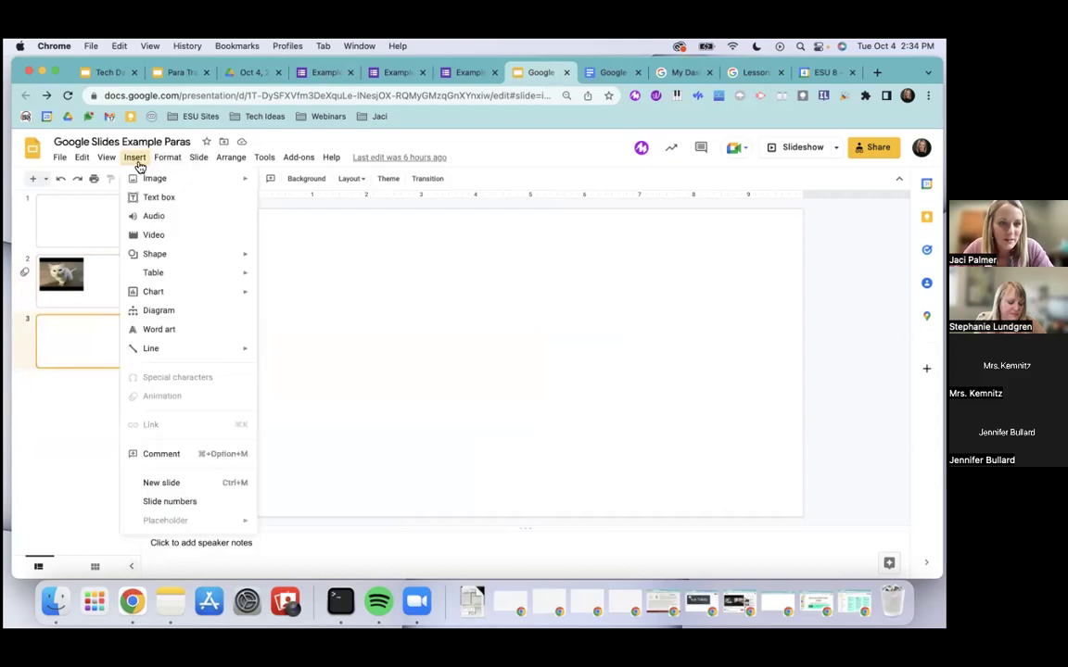
mouse_move(137, 173)
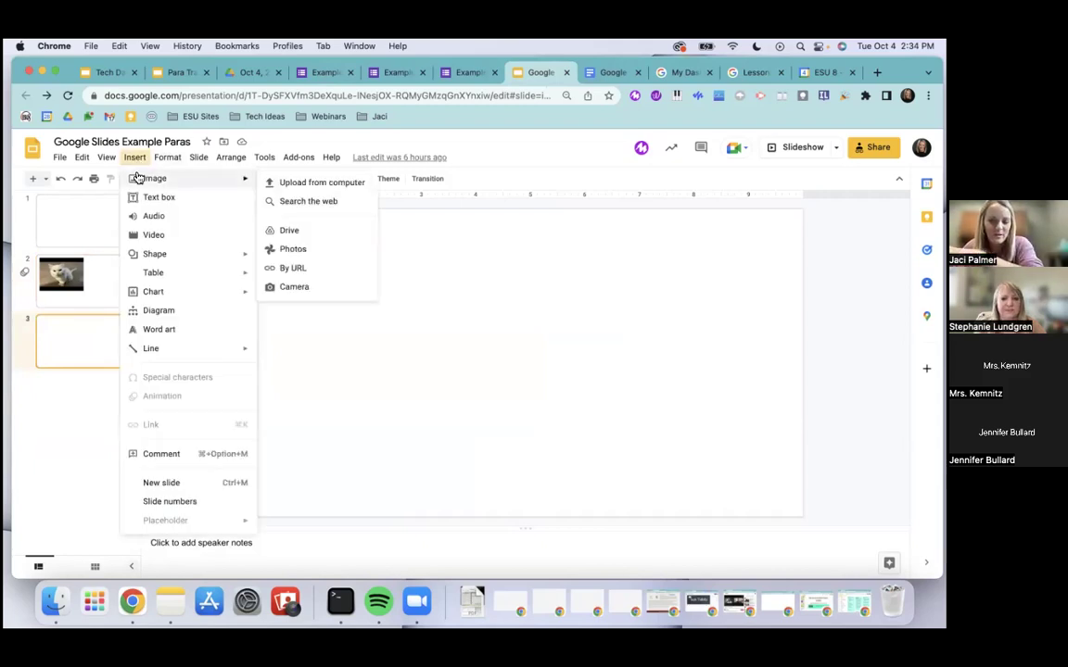
click(153, 235)
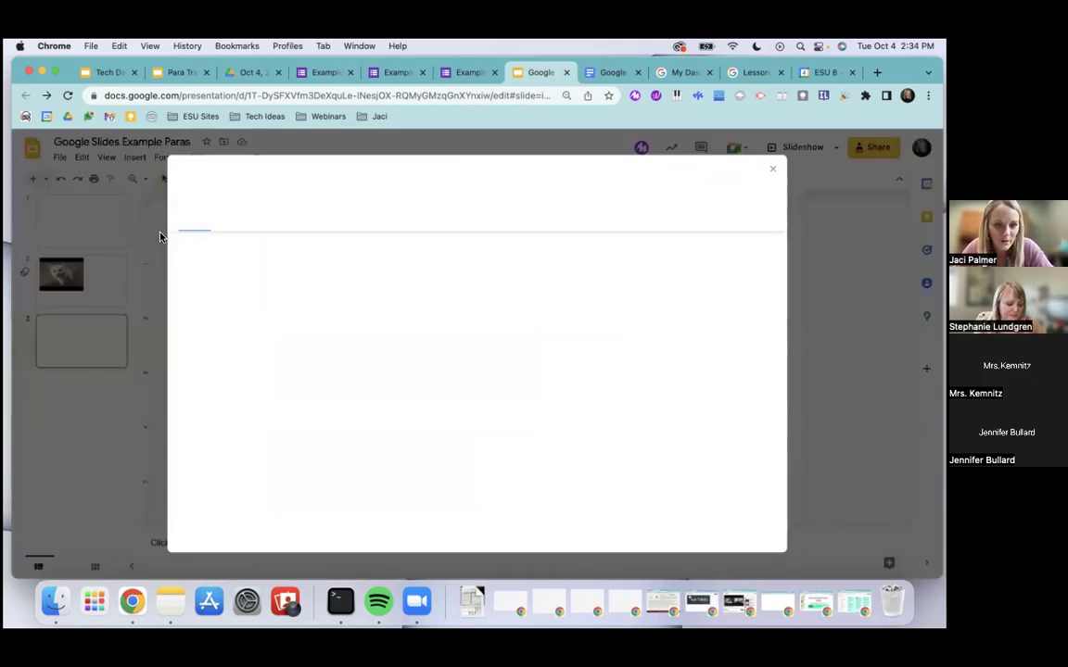
text(dogs)
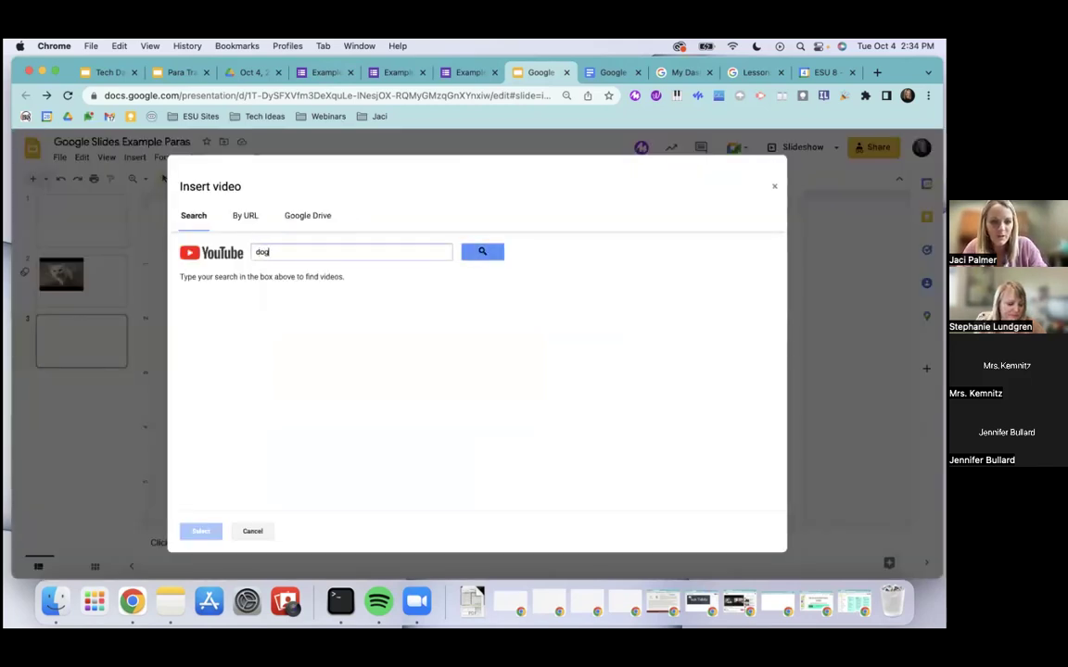
key(Return)
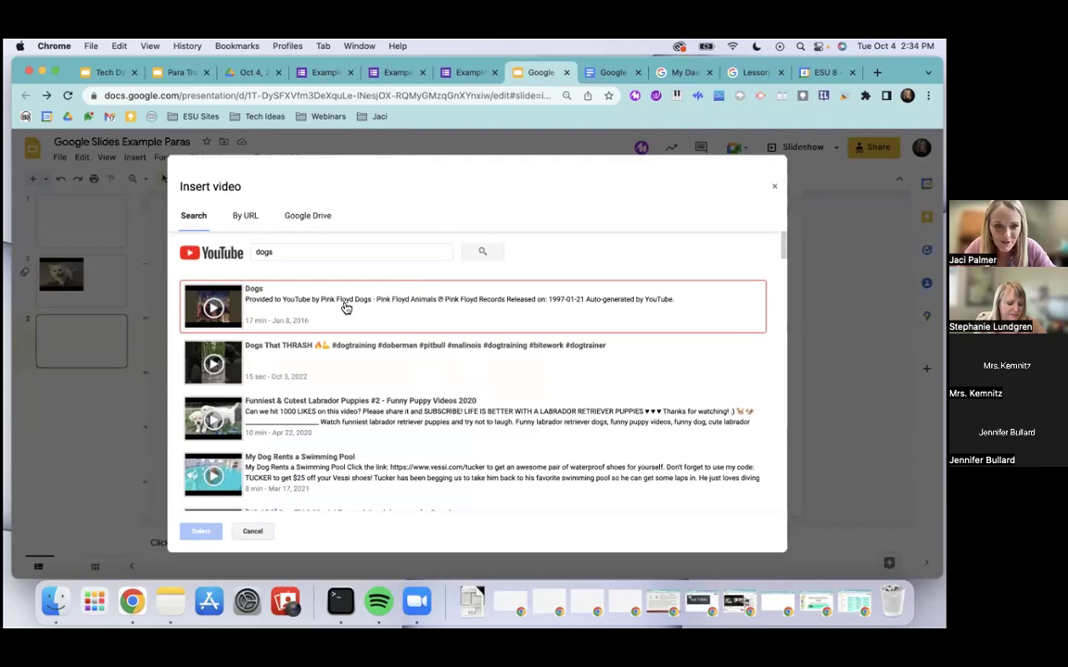
click(243, 421)
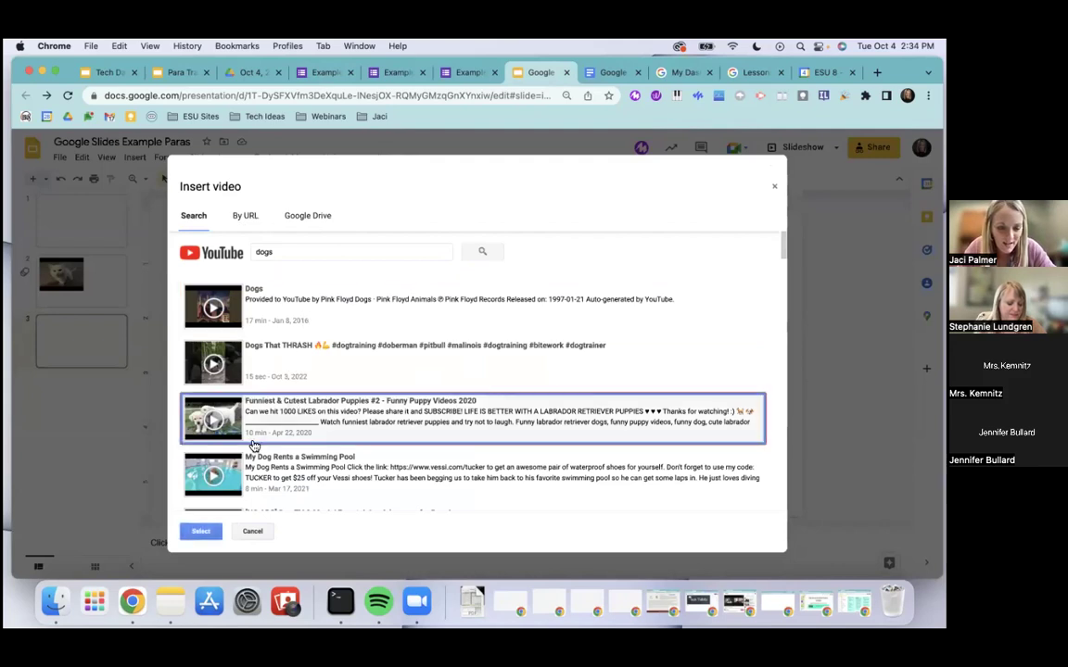
click(201, 531)
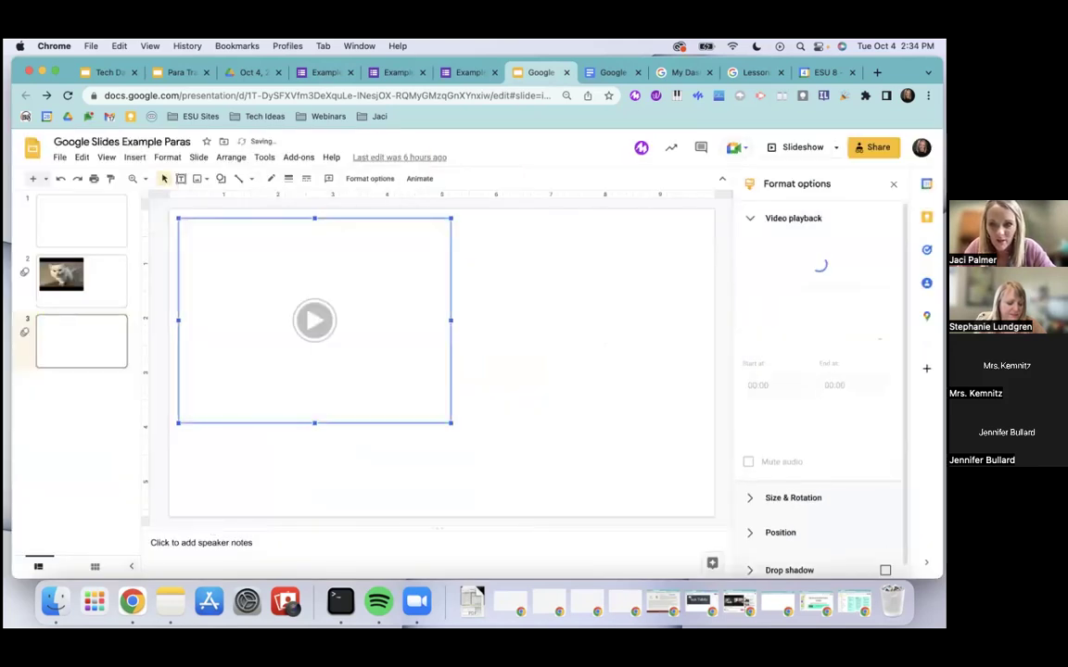